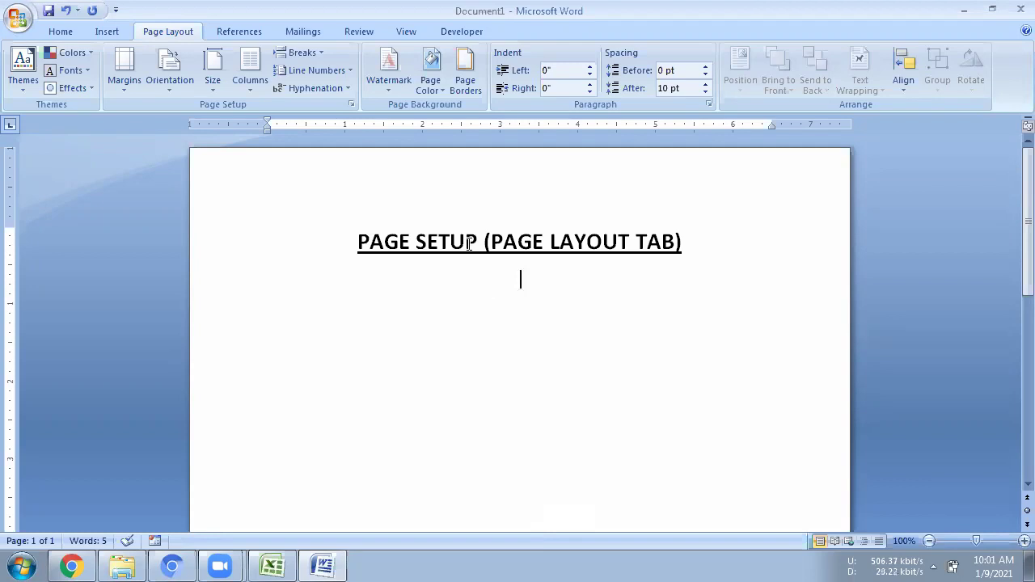
Select the PAGE SETUP heading text, then deselect it.
{"action": "left_click_drag", "start_coordinate": [358, 242], "coordinate": [674, 241]}
{"action": "left_click", "coordinate": [506, 237]}
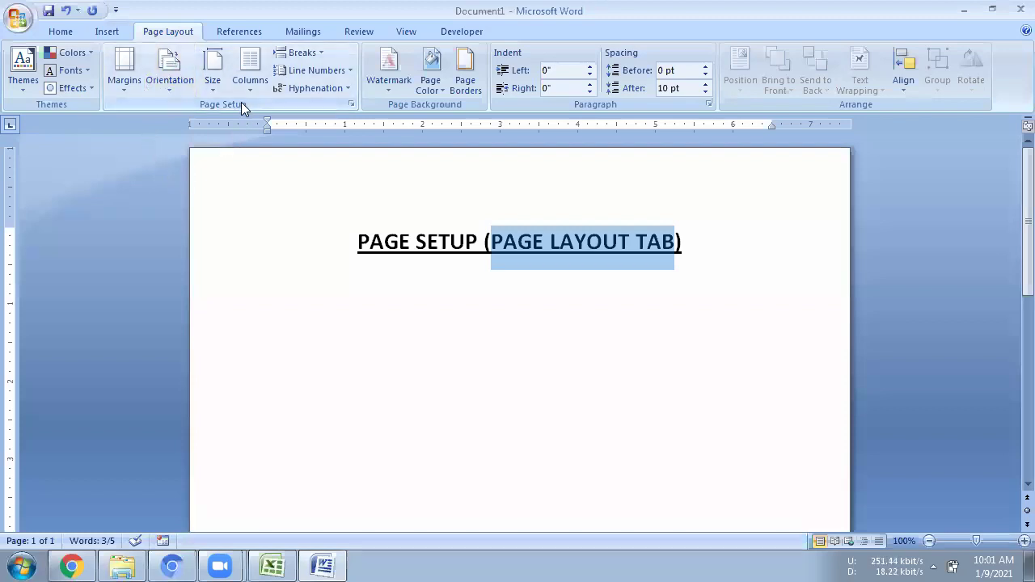
{"action": "left_click", "coordinate": [476, 308]}
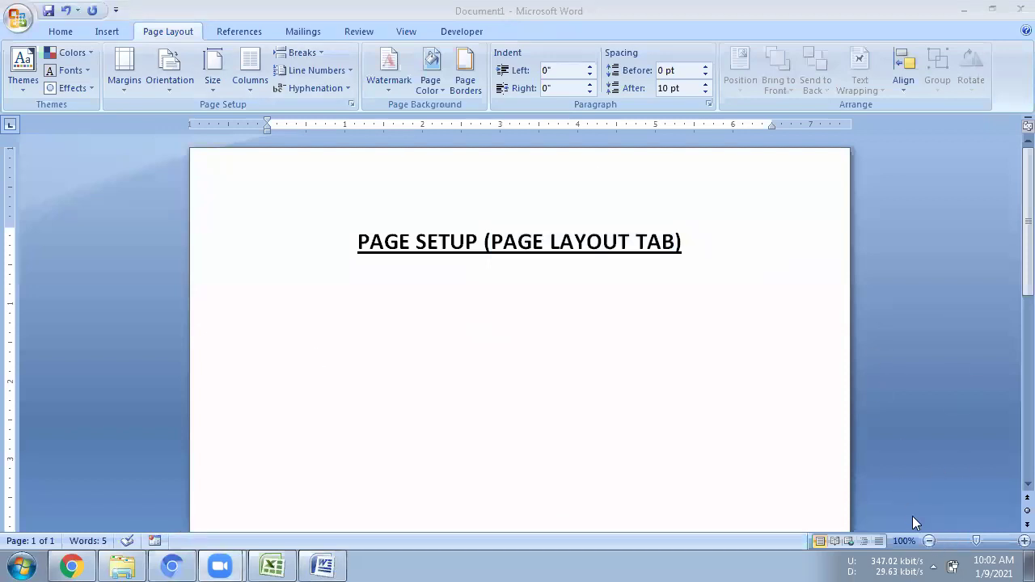
Zoom the page out to 40% and back to 100%, then turn on Gridlines.
{"action": "scroll", "coordinate": [929, 558], "scroll_direction": "down", "scroll_amount": 3, "text": "ctrl"}
{"action": "scroll", "coordinate": [928, 558], "scroll_direction": "down", "scroll_amount": 1, "text": "ctrl"}
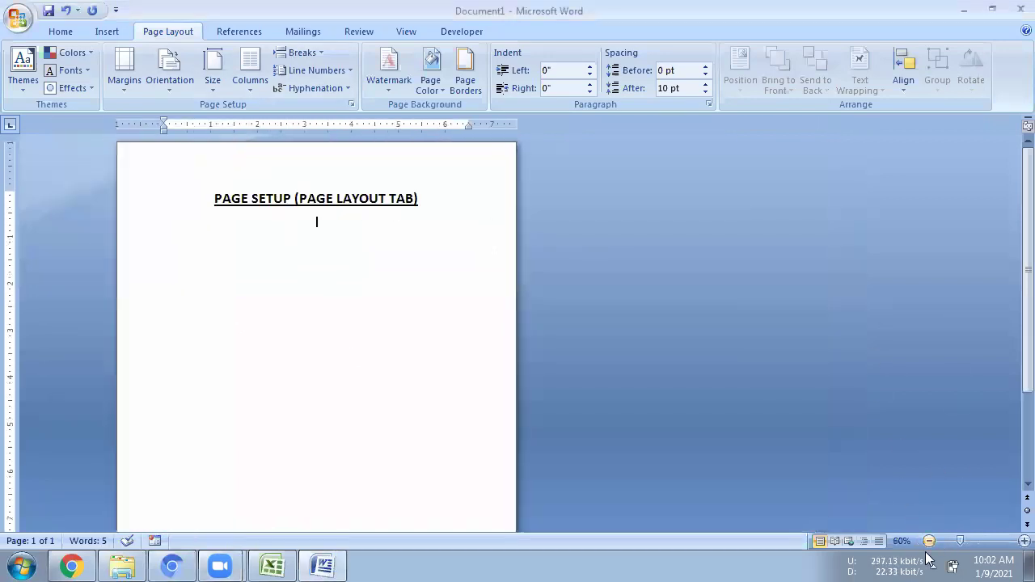
{"action": "left_click", "coordinate": [929, 541]}
{"action": "left_click", "coordinate": [930, 541]}
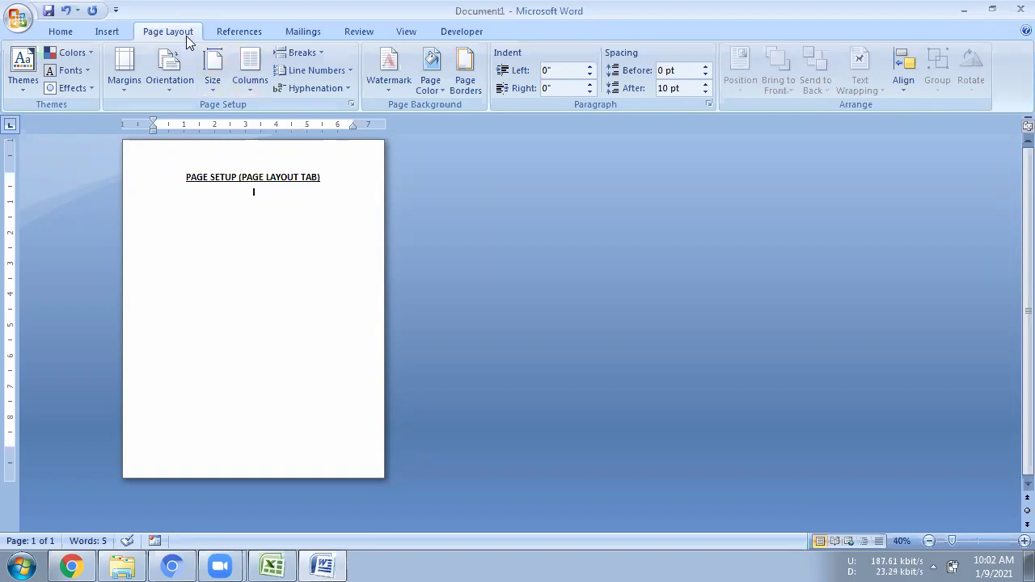
{"action": "left_click", "coordinate": [1011, 545]}
{"action": "left_click", "coordinate": [1011, 545]}
{"action": "left_click", "coordinate": [1011, 545]}
{"action": "left_click", "coordinate": [1011, 545]}
{"action": "left_click", "coordinate": [1011, 545]}
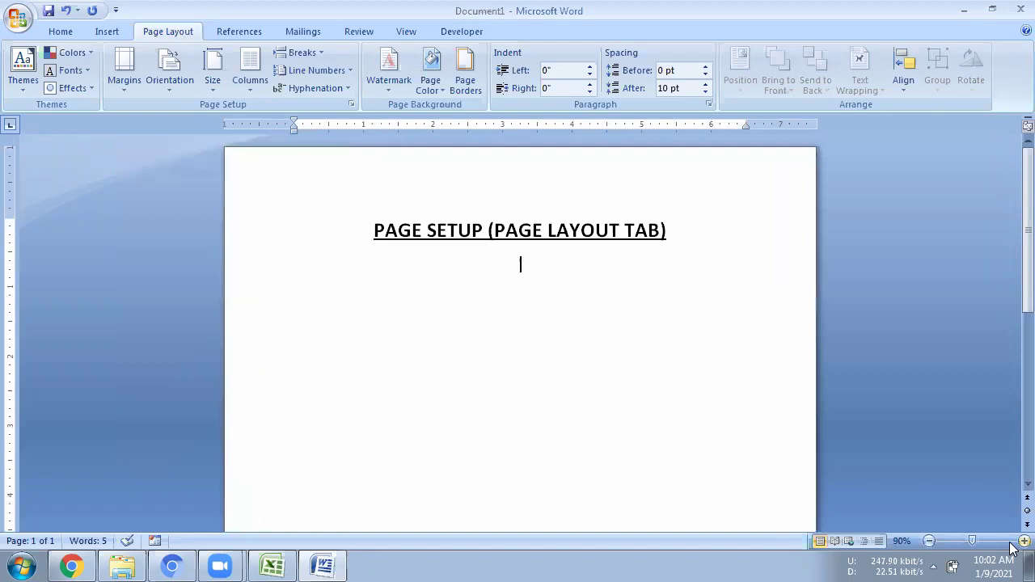
{"action": "left_click", "coordinate": [1011, 545]}
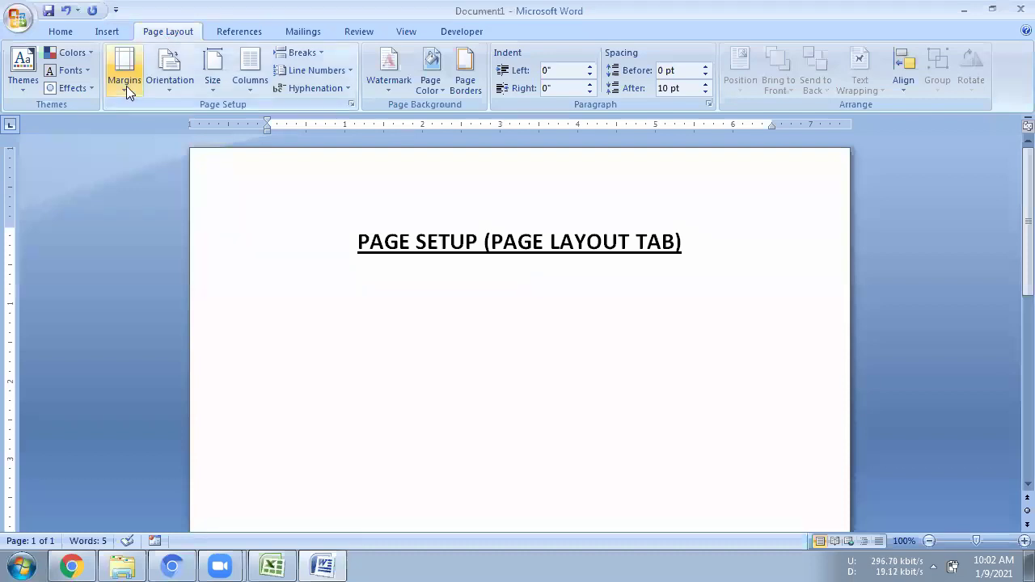
{"action": "left_click", "coordinate": [404, 31]}
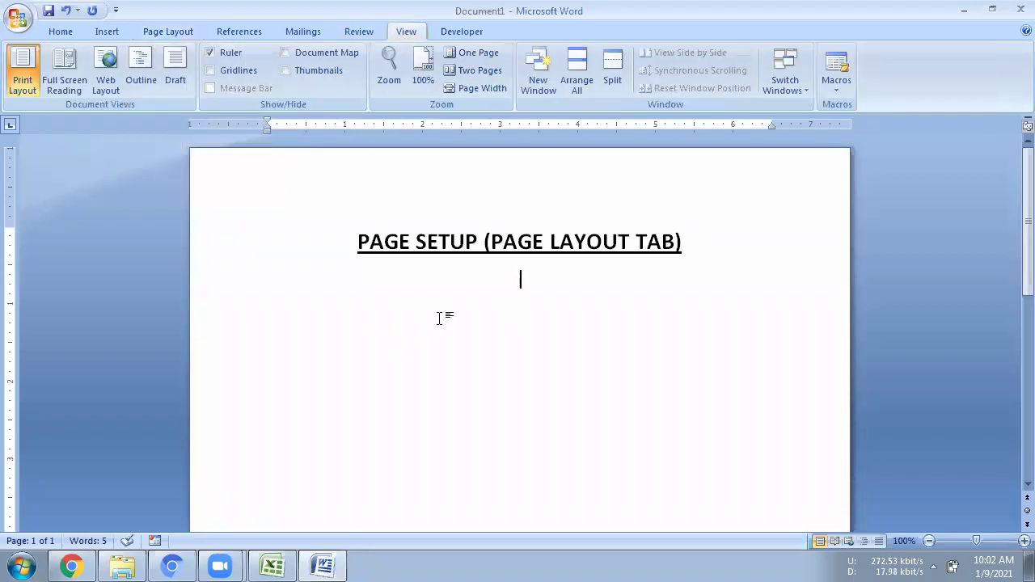
{"action": "left_click", "coordinate": [228, 69]}
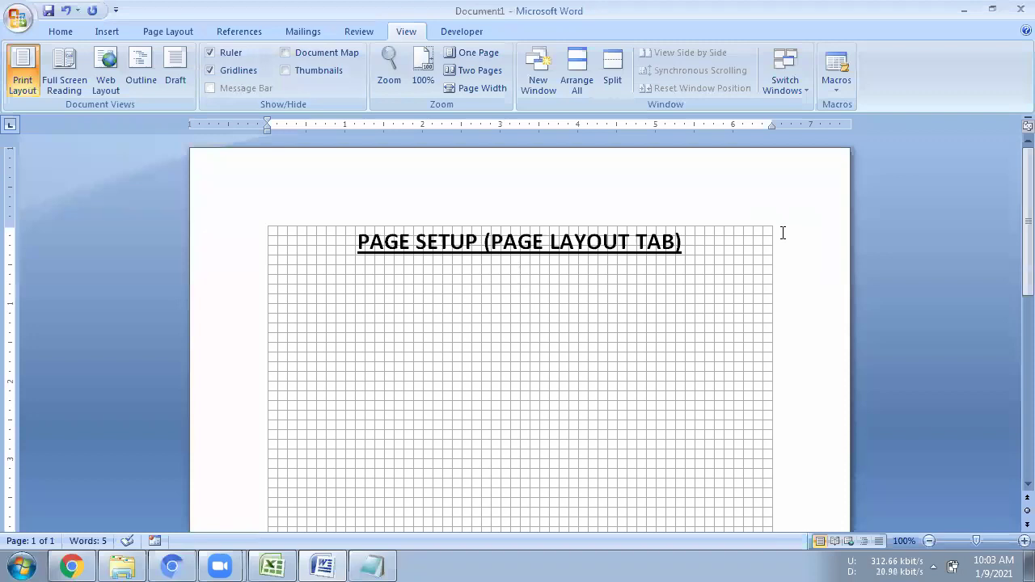
{"action": "left_click", "coordinate": [165, 34]}
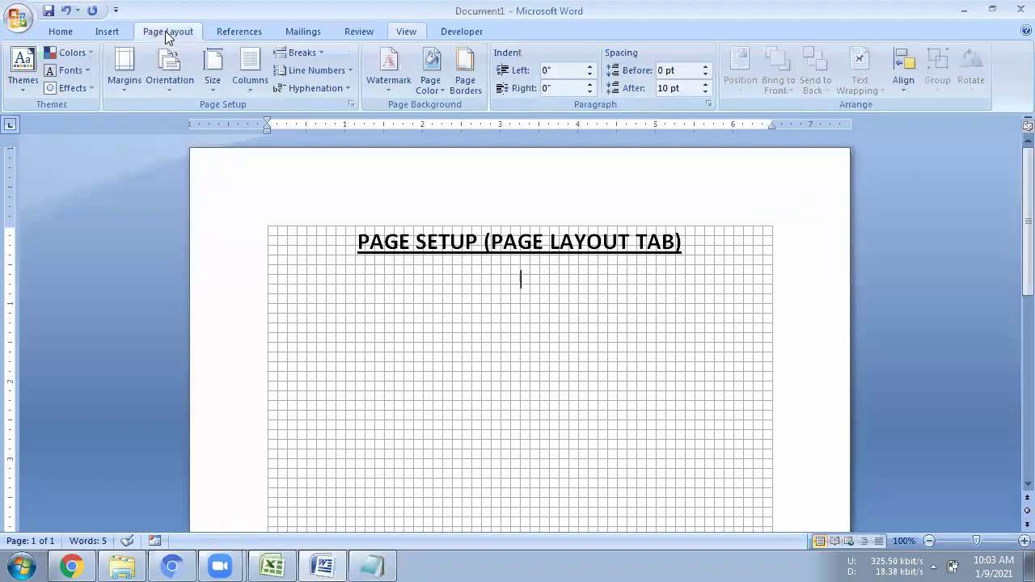
{"action": "left_click", "coordinate": [126, 91]}
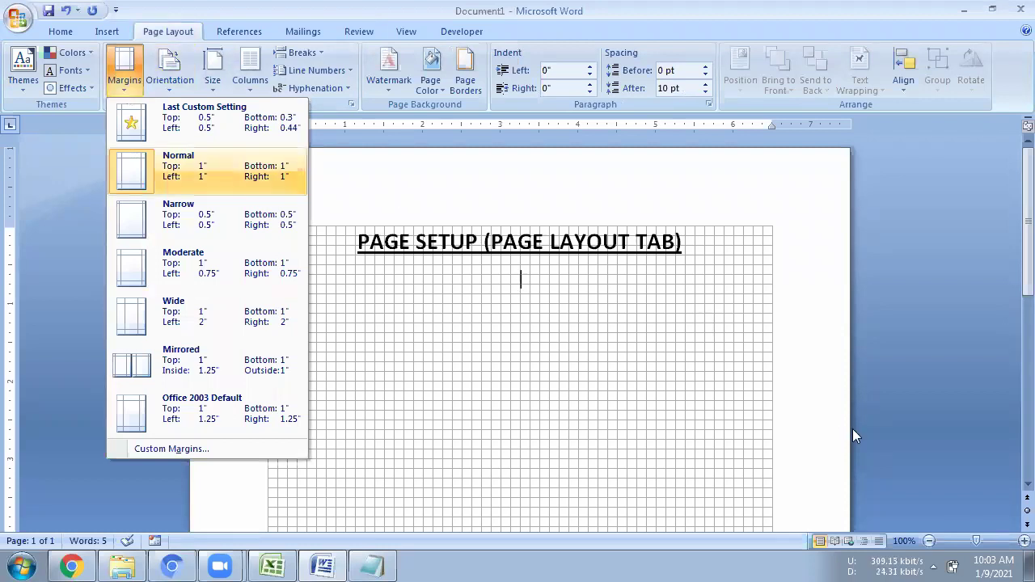
{"action": "left_click", "coordinate": [788, 273]}
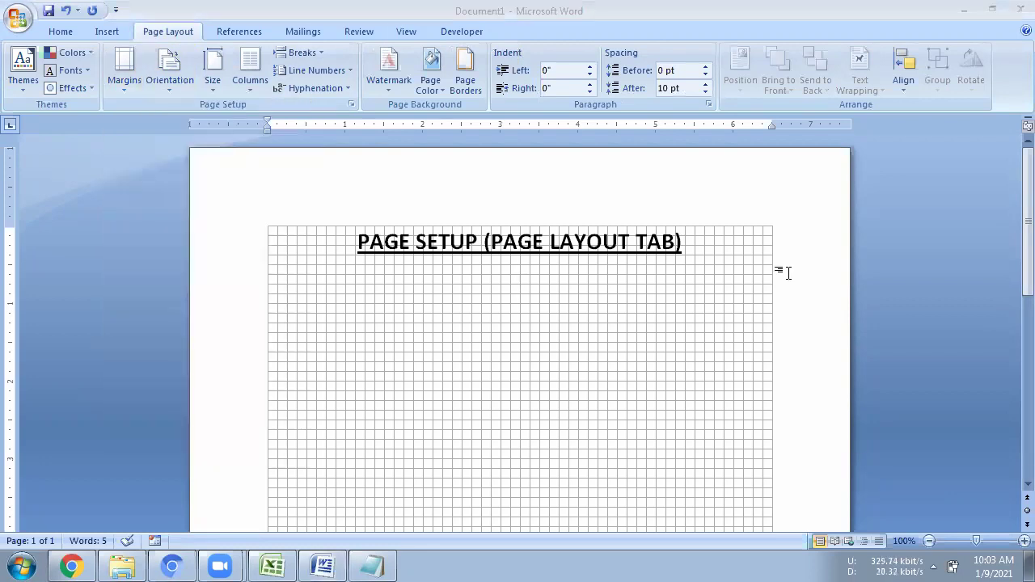
{"action": "left_click", "coordinate": [136, 91]}
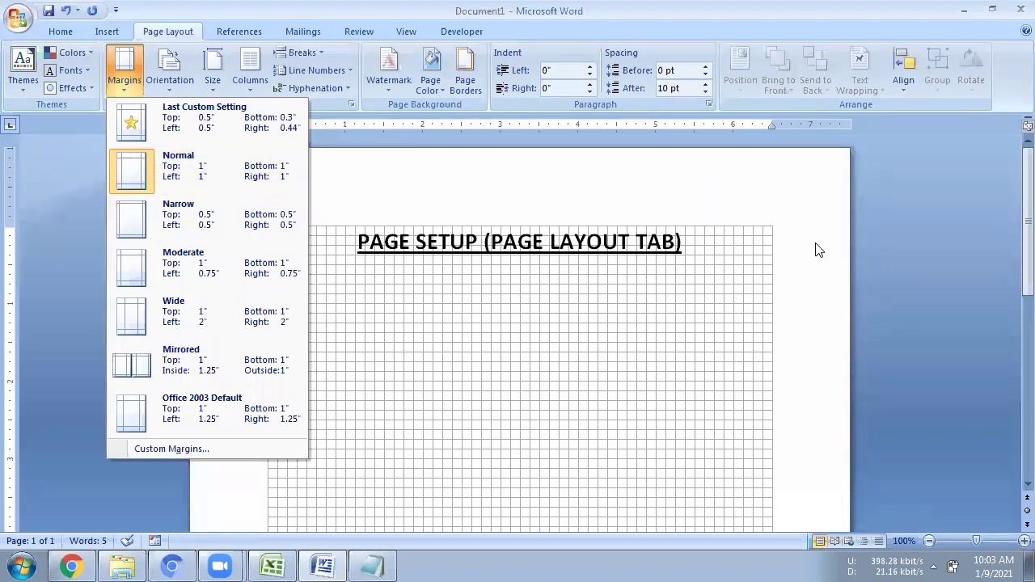
{"action": "left_click", "coordinate": [804, 185]}
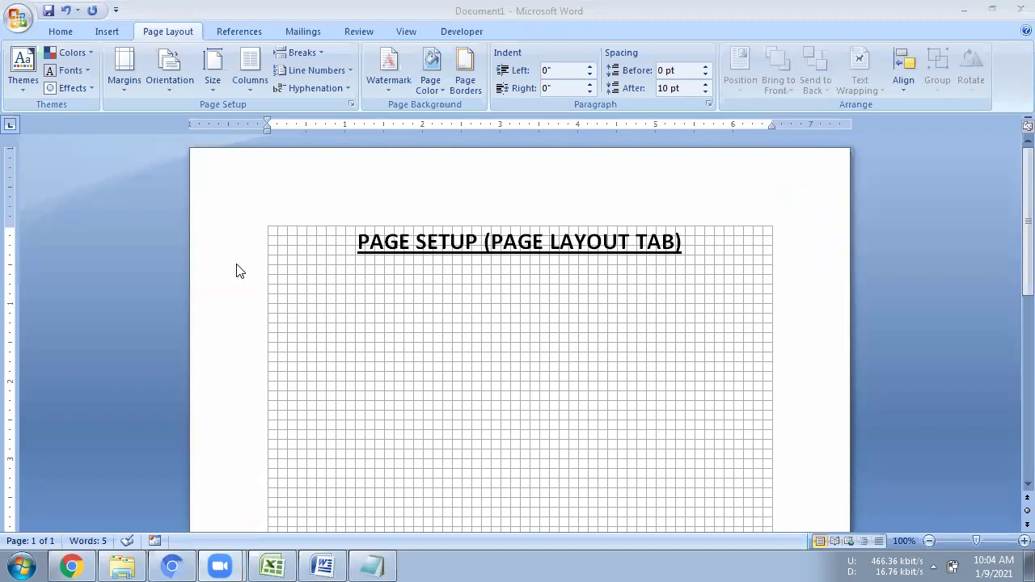
{"action": "left_click", "coordinate": [824, 307]}
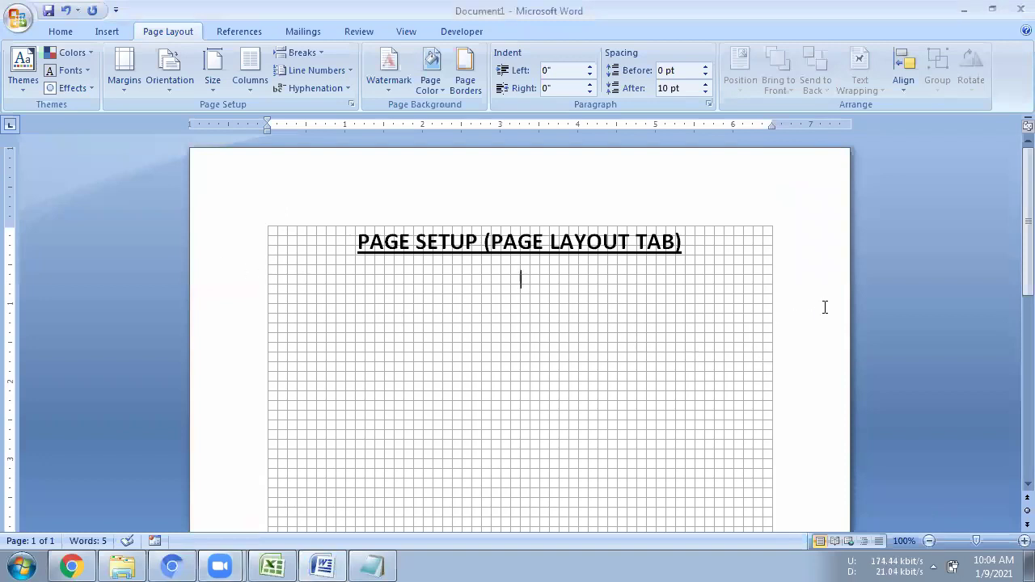
{"action": "scroll", "coordinate": [801, 346], "scroll_direction": "down", "scroll_amount": 10}
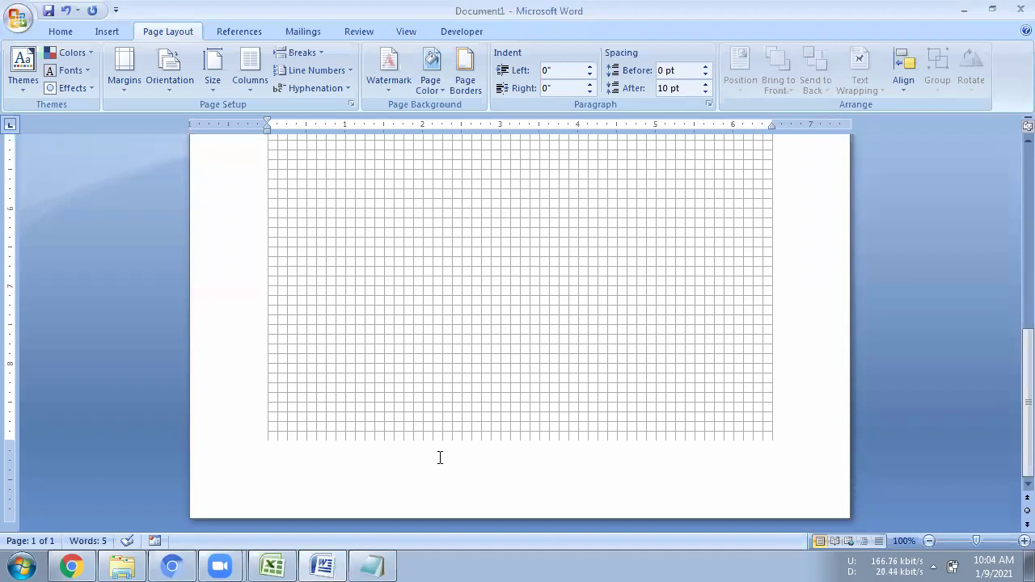
{"action": "scroll", "coordinate": [815, 198], "scroll_direction": "up", "scroll_amount": 10}
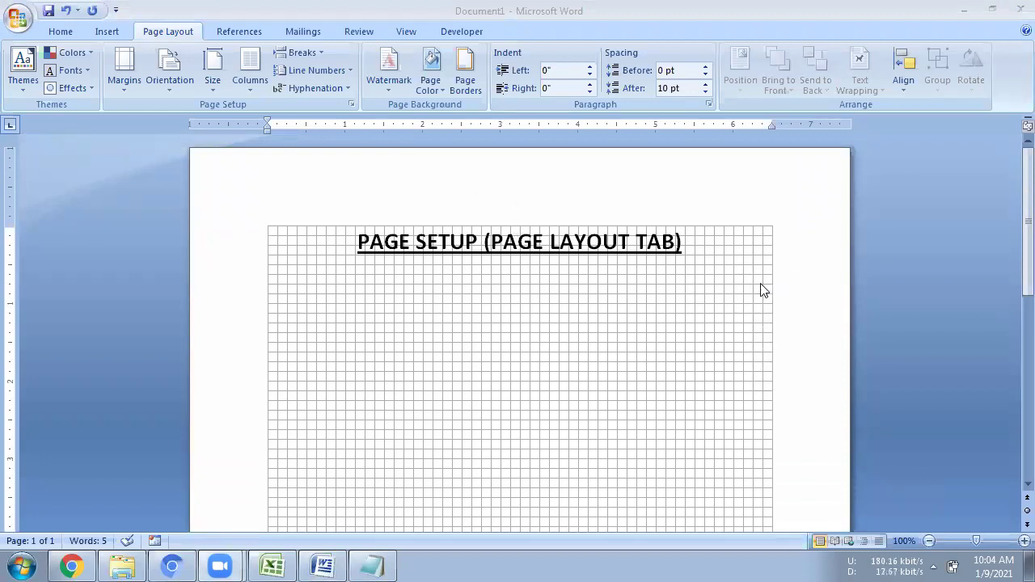
Choose the Narrow preset (0.5" on all sides) from Margins and scroll the page to check it.
{"action": "left_click", "coordinate": [132, 89]}
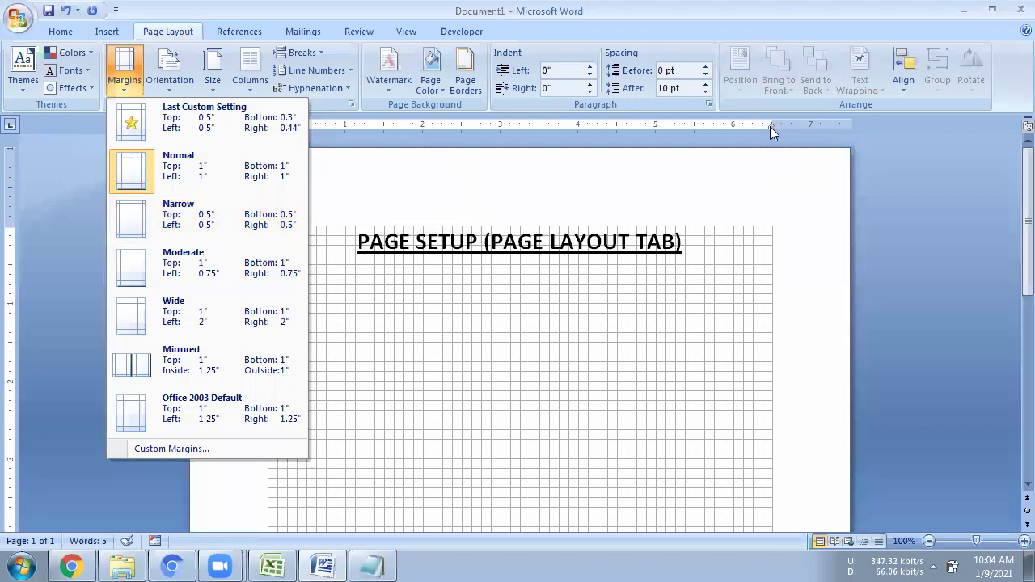
{"action": "left_click", "coordinate": [851, 130]}
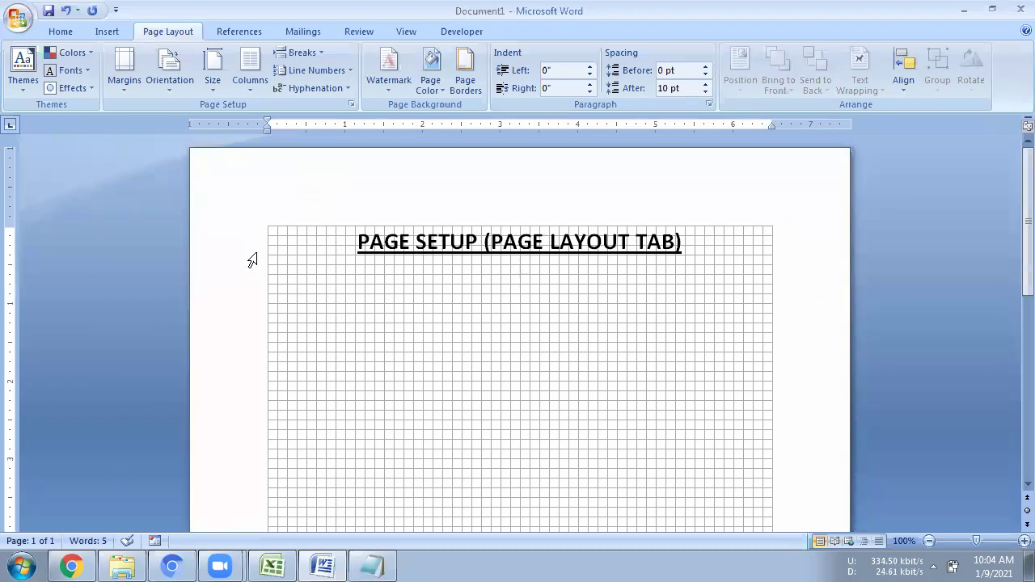
{"action": "left_click", "coordinate": [119, 81]}
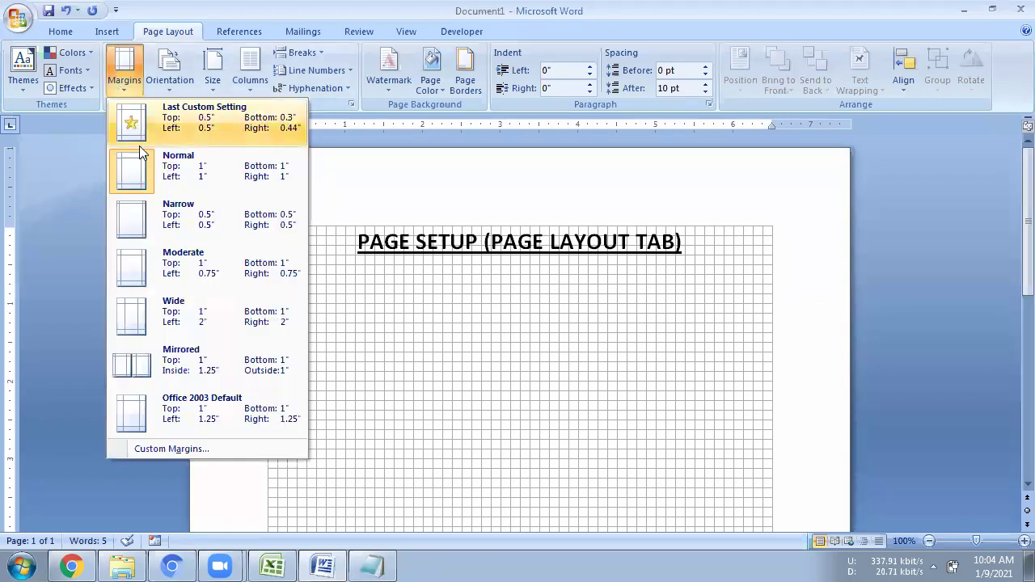
{"action": "left_click", "coordinate": [162, 220]}
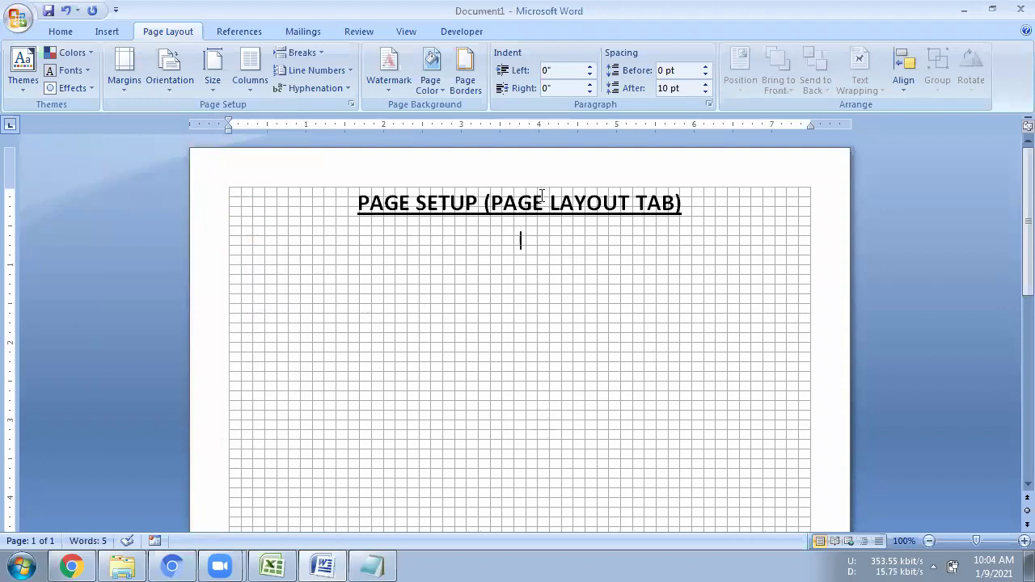
{"action": "scroll", "coordinate": [793, 390], "scroll_direction": "down", "scroll_amount": 2}
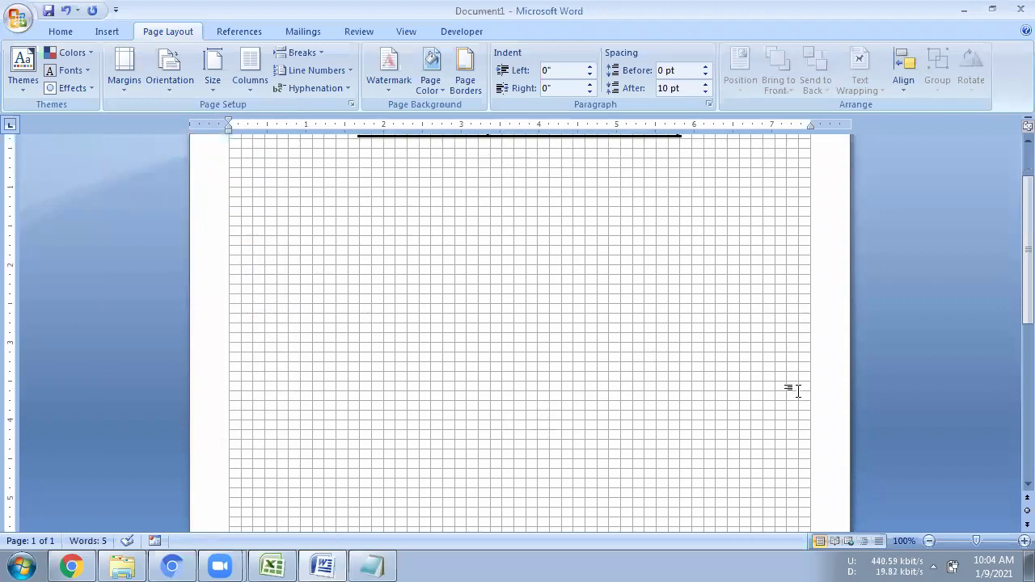
{"action": "scroll", "coordinate": [790, 392], "scroll_direction": "down", "scroll_amount": 2}
{"action": "scroll", "coordinate": [786, 394], "scroll_direction": "down", "scroll_amount": 6}
{"action": "scroll", "coordinate": [784, 395], "scroll_direction": "up", "scroll_amount": 4}
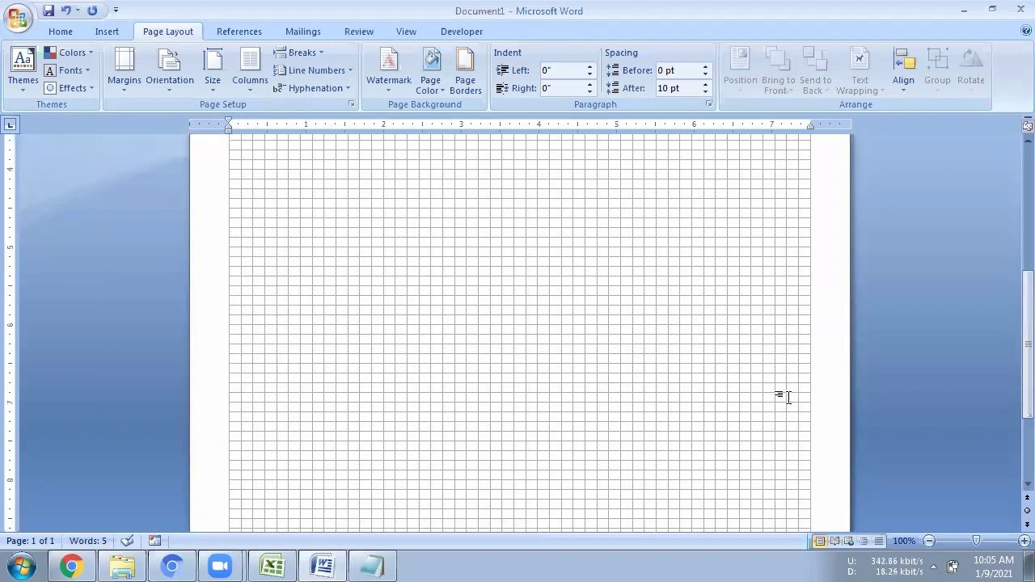
{"action": "scroll", "coordinate": [784, 396], "scroll_direction": "up", "scroll_amount": 6}
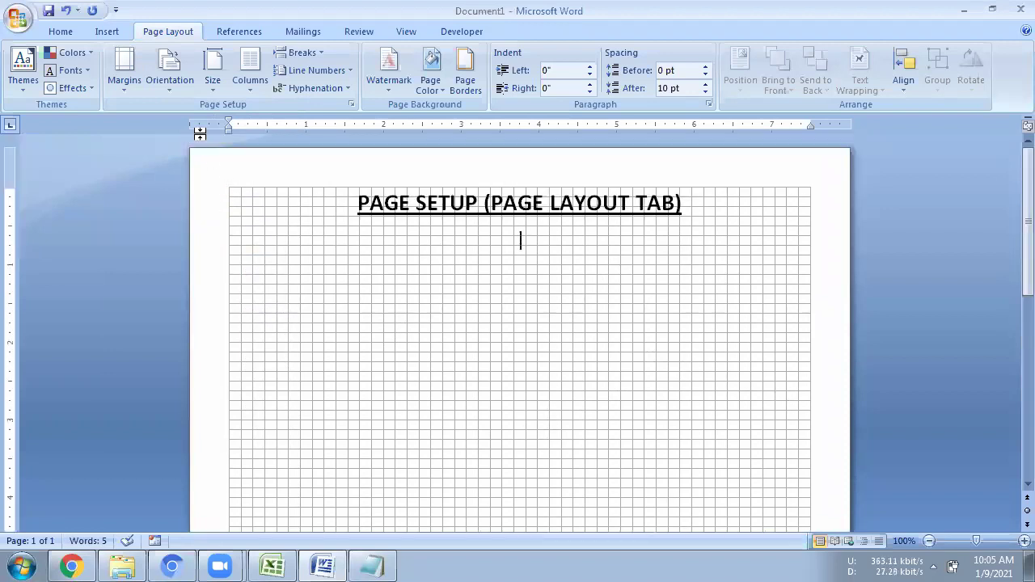
{"action": "left_click", "coordinate": [127, 85]}
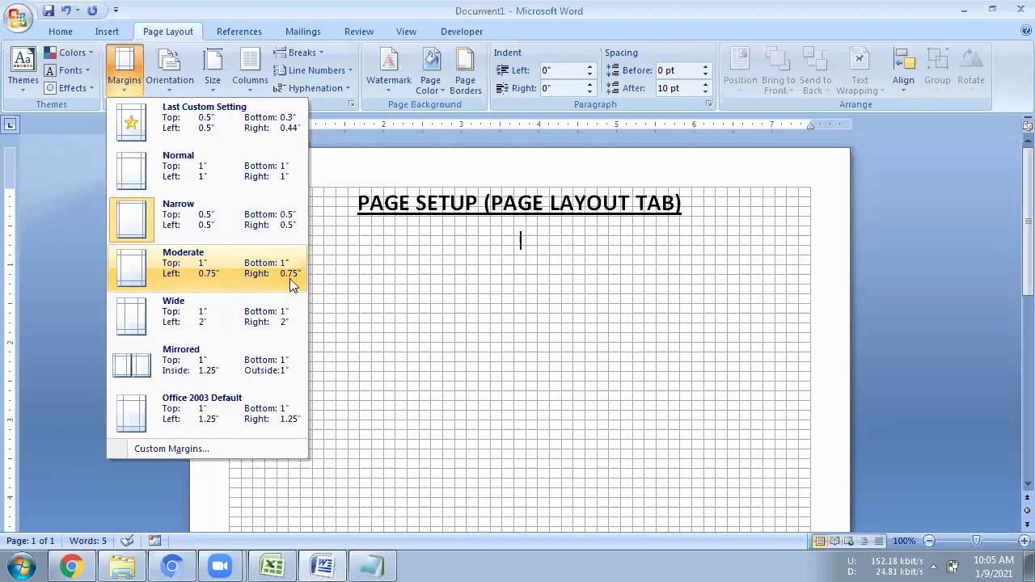
Apply the Moderate, then Wide (2"), then Mirrored margin presets in turn.
{"action": "left_click", "coordinate": [215, 267]}
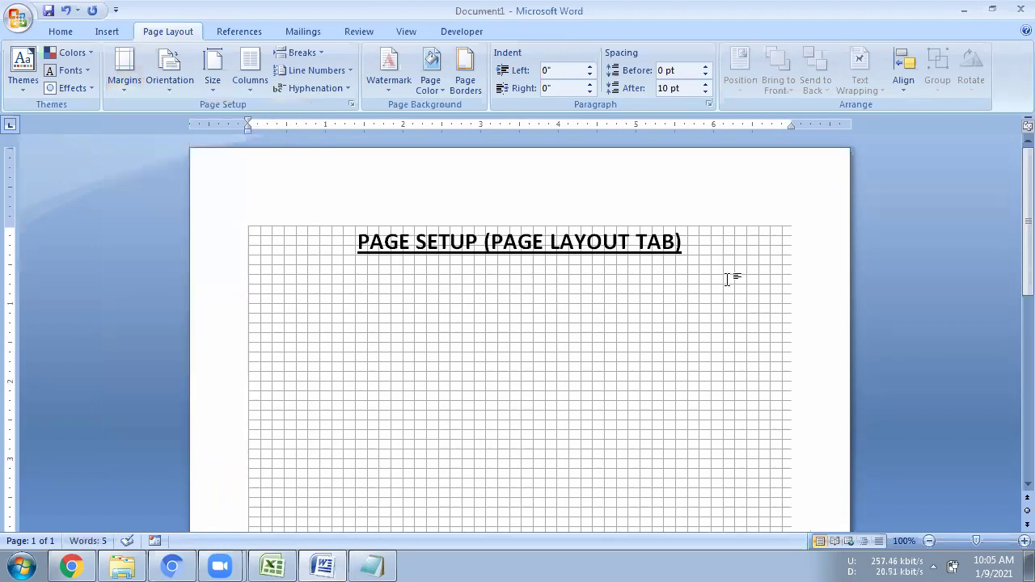
{"action": "left_click", "coordinate": [128, 88]}
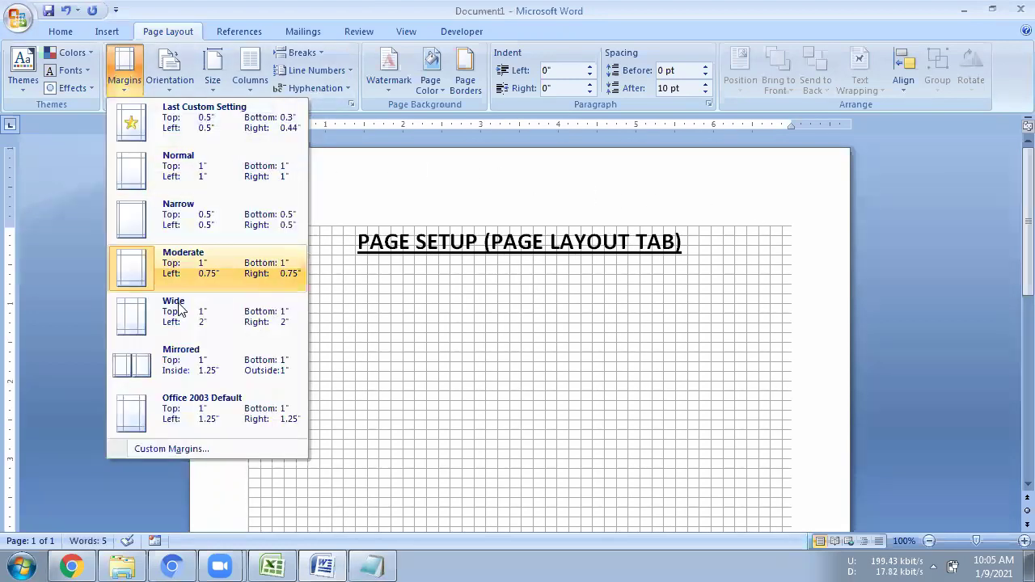
{"action": "left_click", "coordinate": [277, 301]}
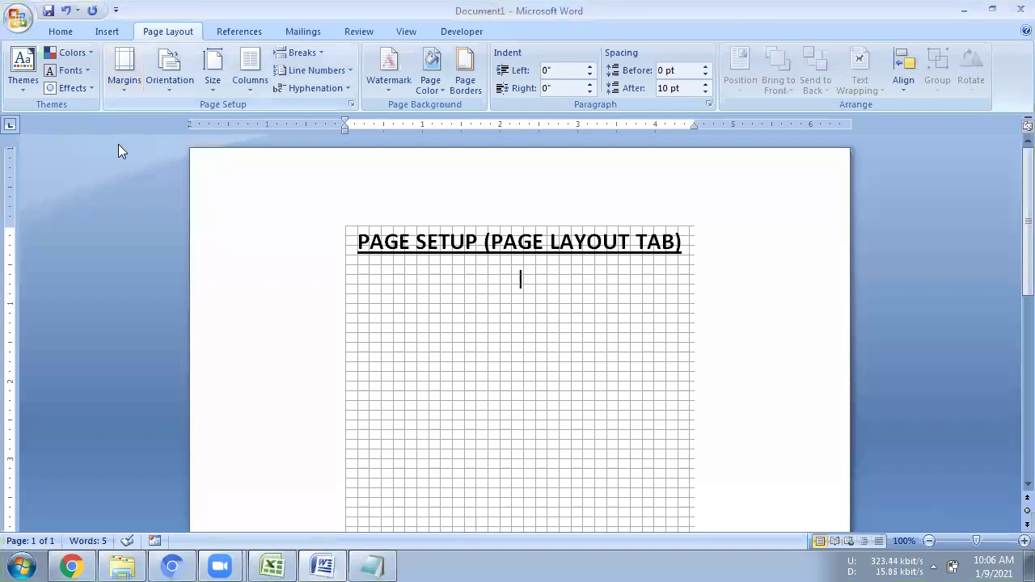
{"action": "left_click", "coordinate": [124, 91]}
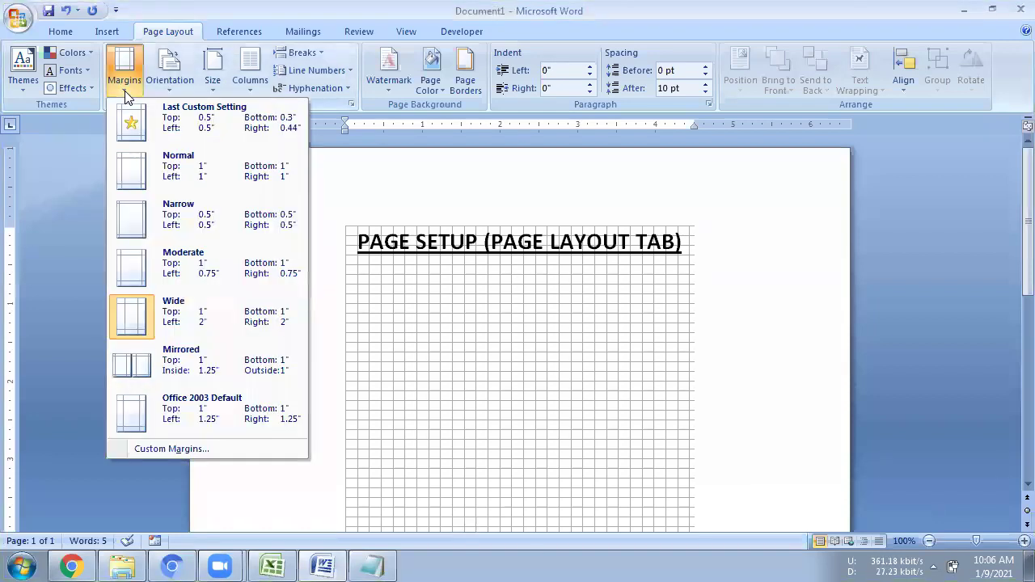
{"action": "left_click", "coordinate": [198, 366]}
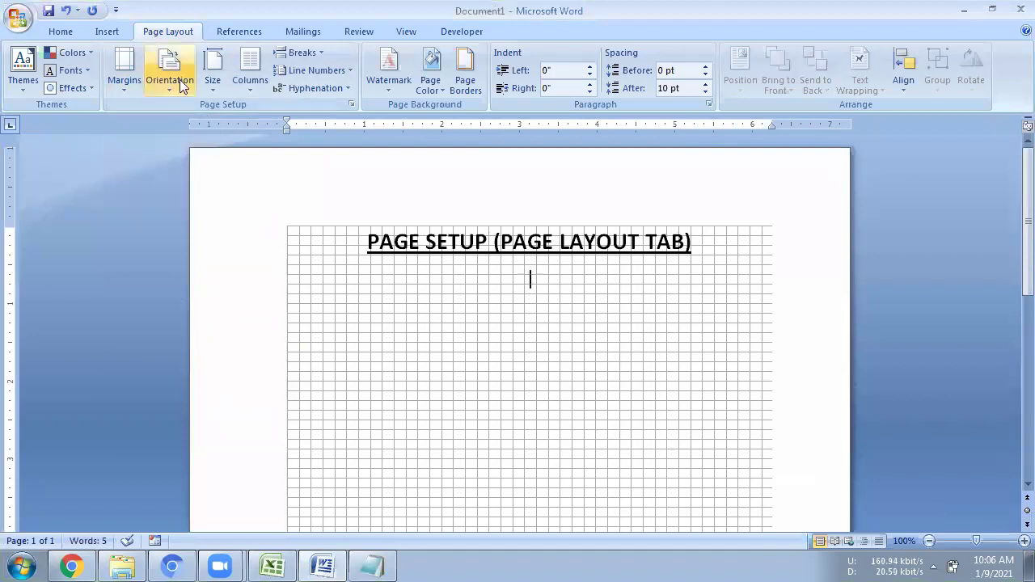
Insert a page break after the heading and scroll down to the new empty page.
{"action": "left_click", "coordinate": [299, 53]}
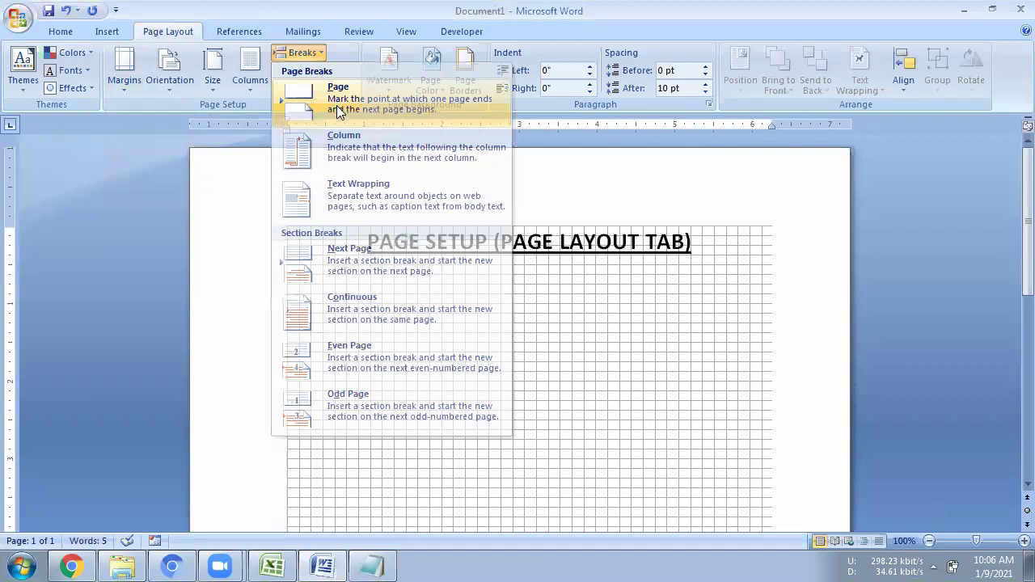
{"action": "left_click", "coordinate": [339, 109]}
{"action": "scroll", "coordinate": [722, 517], "scroll_direction": "down", "scroll_amount": 1}
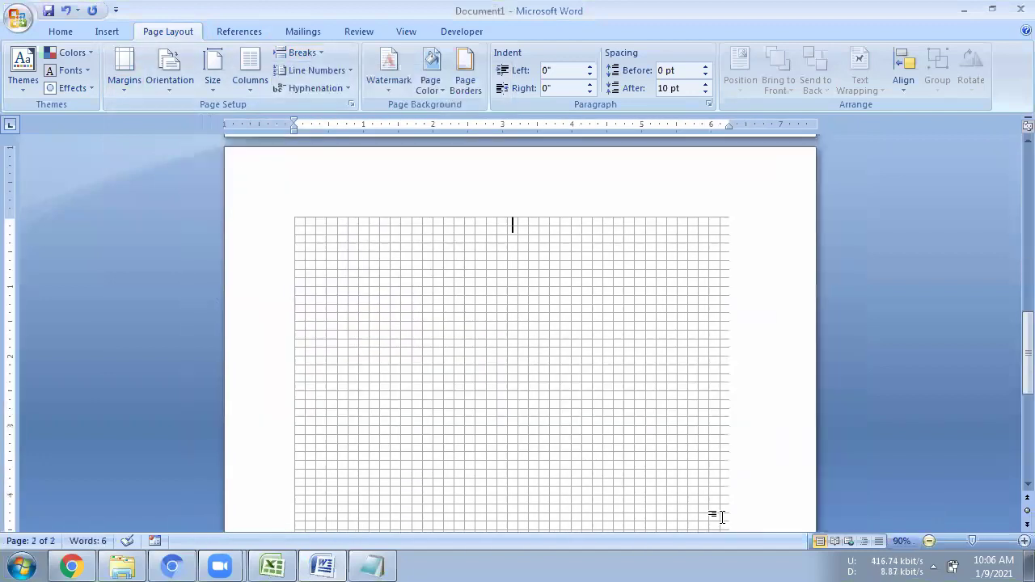
{"action": "scroll", "coordinate": [723, 517], "scroll_direction": "down", "scroll_amount": 3}
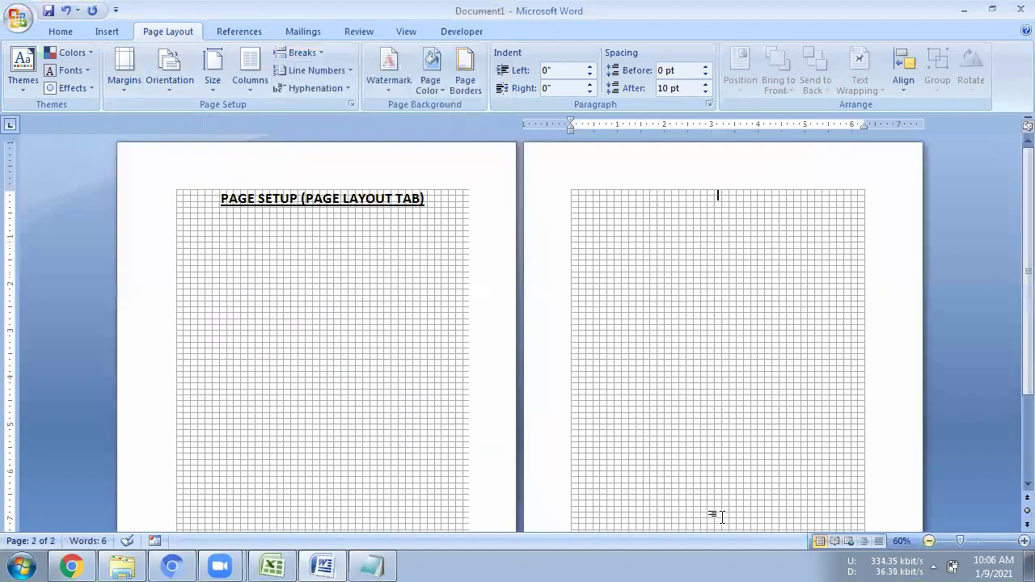
{"action": "scroll", "coordinate": [548, 351], "scroll_direction": "down", "scroll_amount": 1}
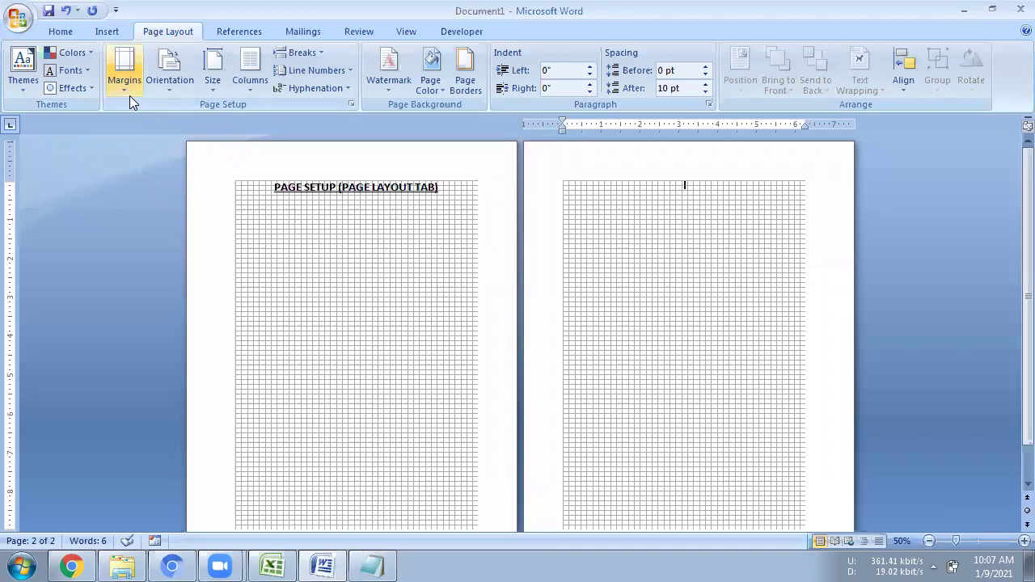
Choose Normal (1" top, bottom, left and right) from the Margins gallery.
{"action": "left_click", "coordinate": [128, 88]}
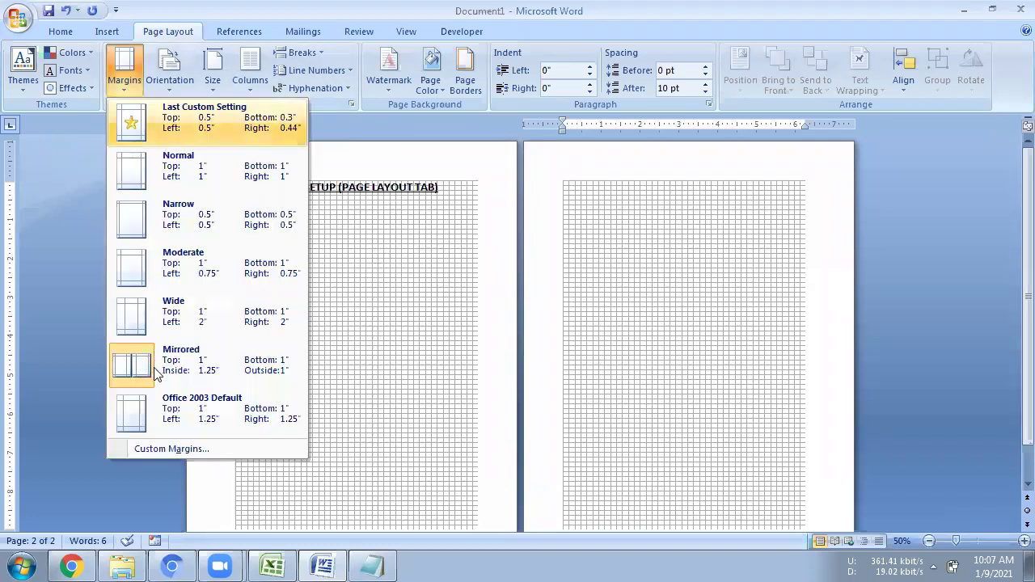
{"action": "left_click", "coordinate": [336, 116]}
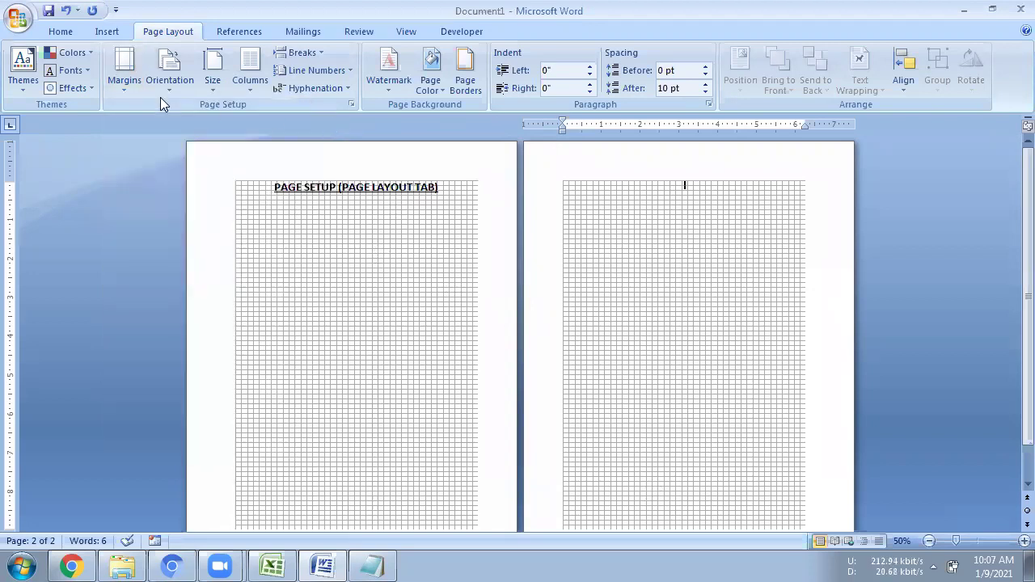
{"action": "left_click", "coordinate": [124, 71]}
{"action": "left_click", "coordinate": [160, 172]}
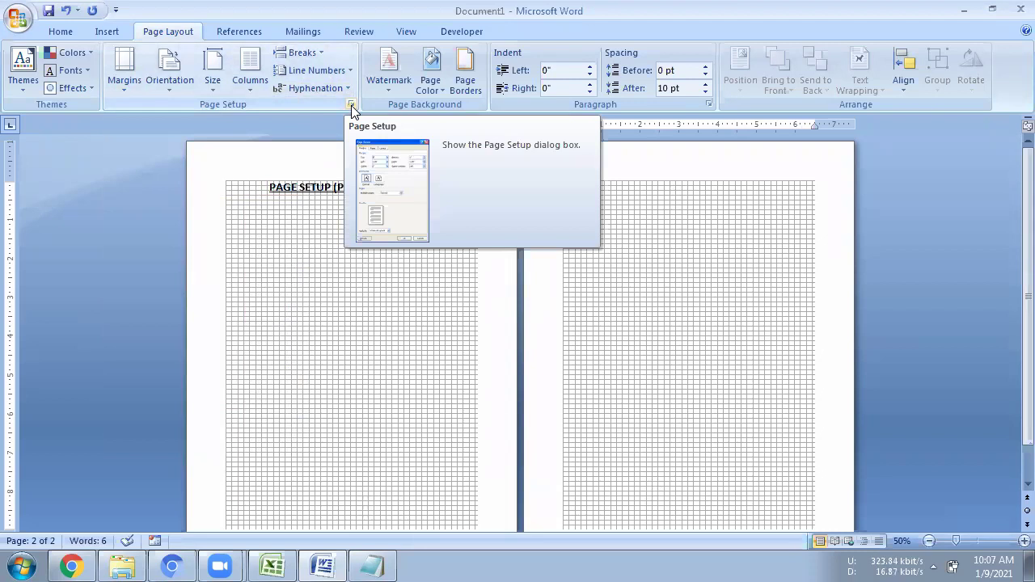
Briefly open the Page Setup dialog, move it aside and close it.
{"action": "left_click", "coordinate": [351, 105]}
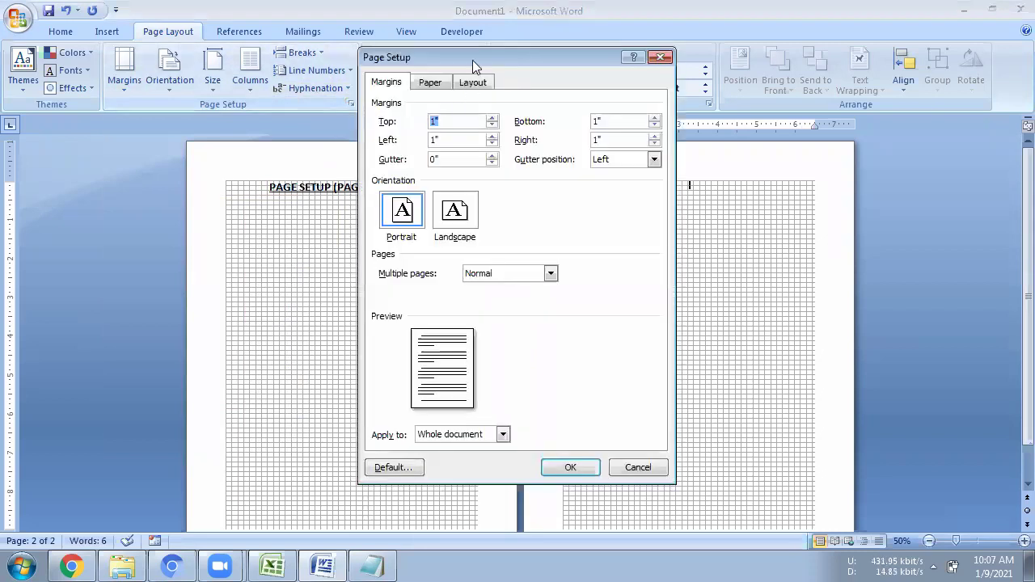
{"action": "left_click_drag", "start_coordinate": [474, 58], "coordinate": [487, 136]}
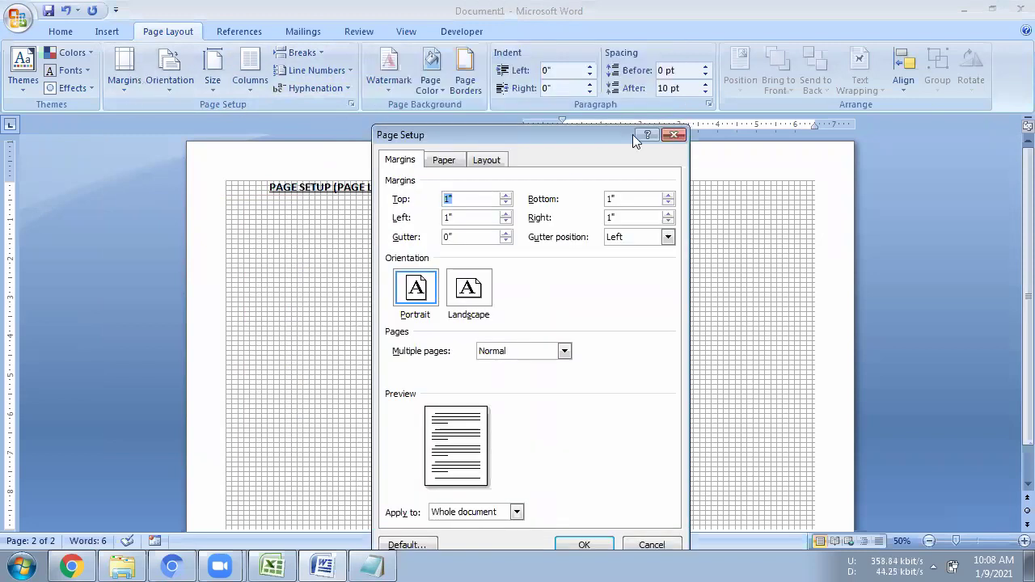
{"action": "left_click", "coordinate": [674, 134]}
{"action": "left_click", "coordinate": [126, 90]}
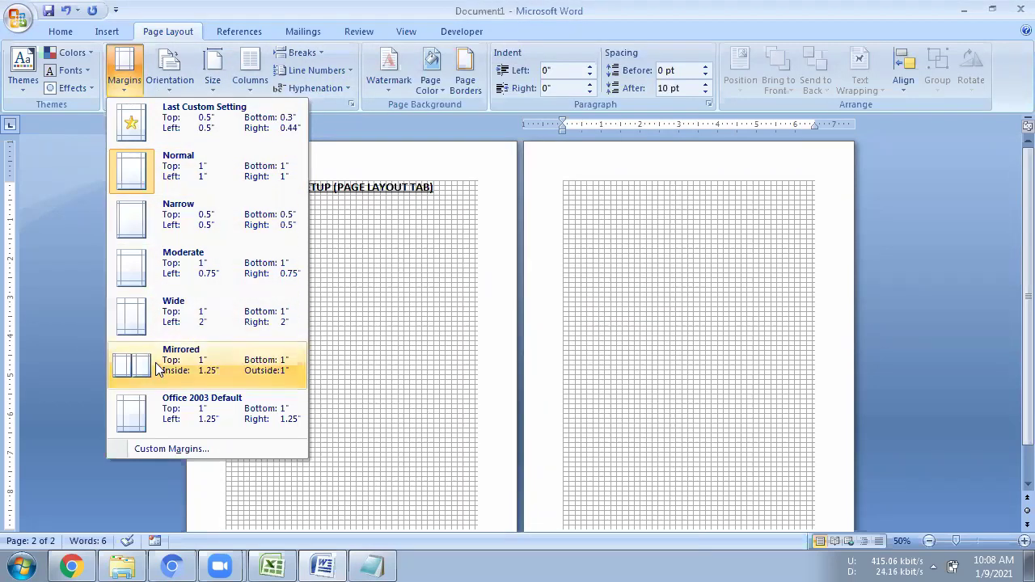
Lower the top margin to 0.1 inch in Page Setup and apply it.
{"action": "left_click", "coordinate": [352, 101]}
{"action": "left_click", "coordinate": [393, 147]}
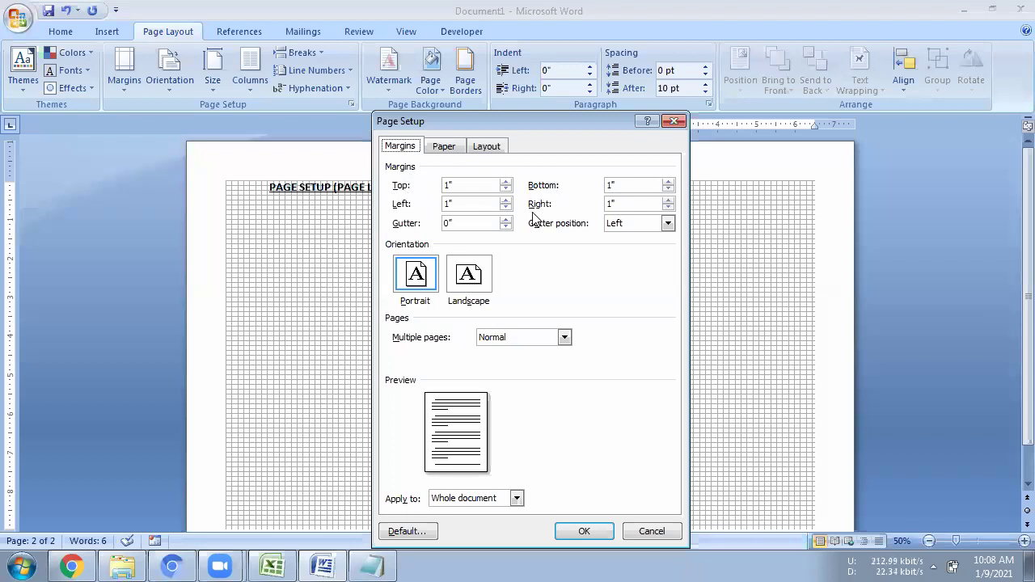
{"action": "left_click", "coordinate": [464, 184]}
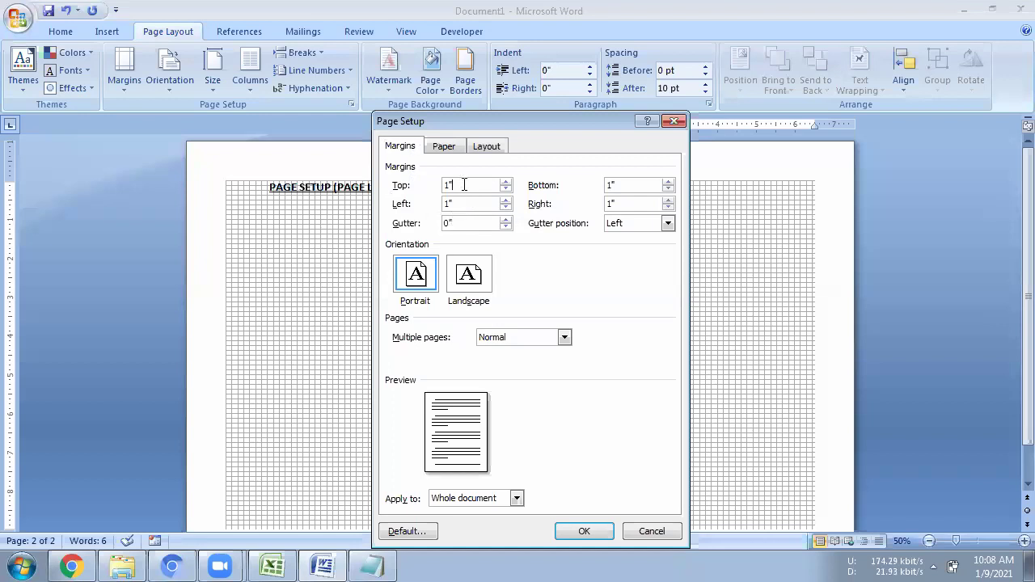
{"action": "left_click", "coordinate": [626, 184]}
{"action": "left_click", "coordinate": [453, 185]}
{"action": "left_click_drag", "start_coordinate": [495, 123], "coordinate": [665, 147]}
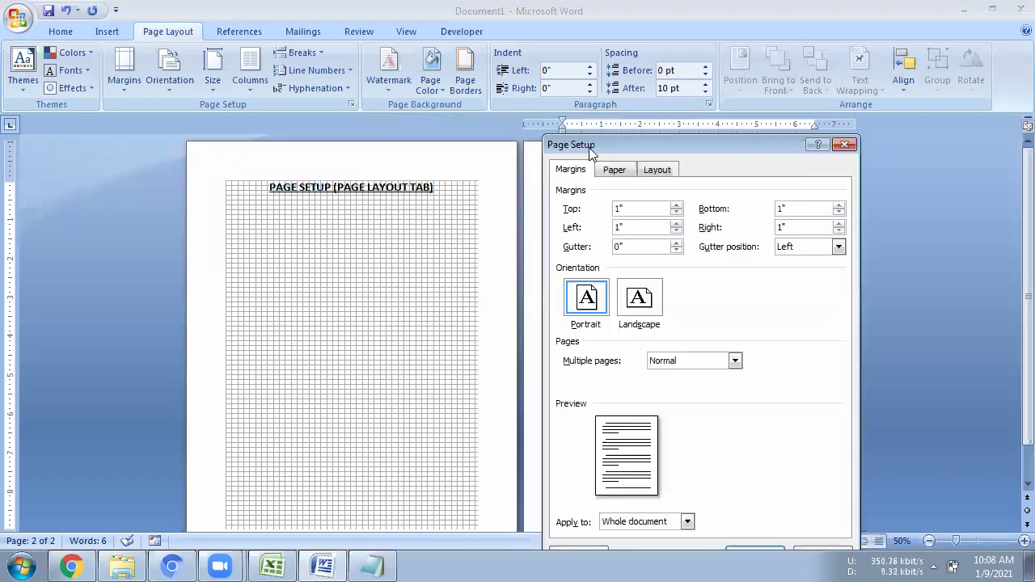
{"action": "left_click_drag", "start_coordinate": [587, 149], "coordinate": [435, 232]}
{"action": "left_click", "coordinate": [524, 296]}
{"action": "left_click", "coordinate": [523, 296]}
{"action": "left_click", "coordinate": [523, 296]}
{"action": "left_click", "coordinate": [524, 296]}
{"action": "left_click", "coordinate": [523, 296]}
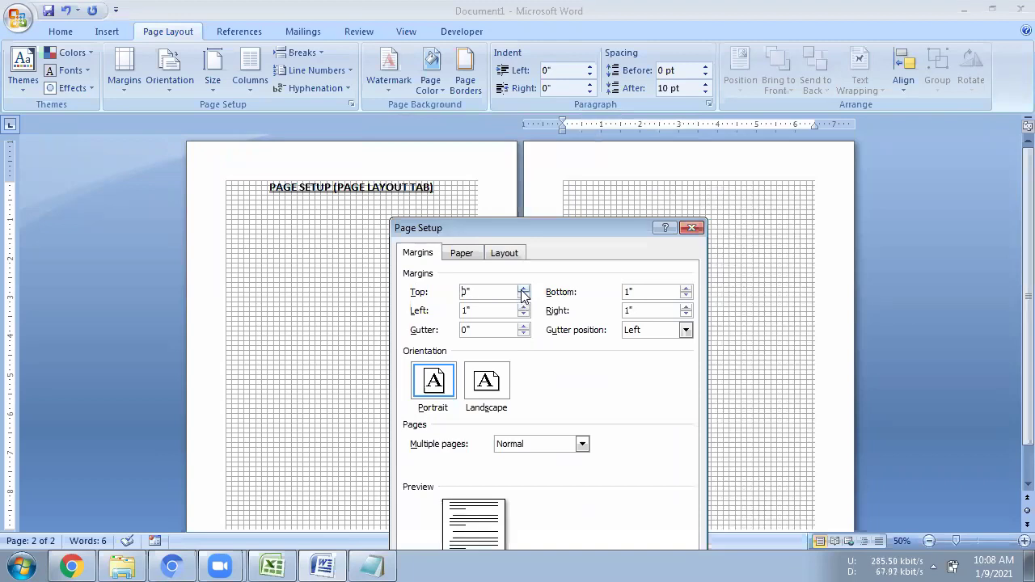
{"action": "left_click", "coordinate": [523, 289]}
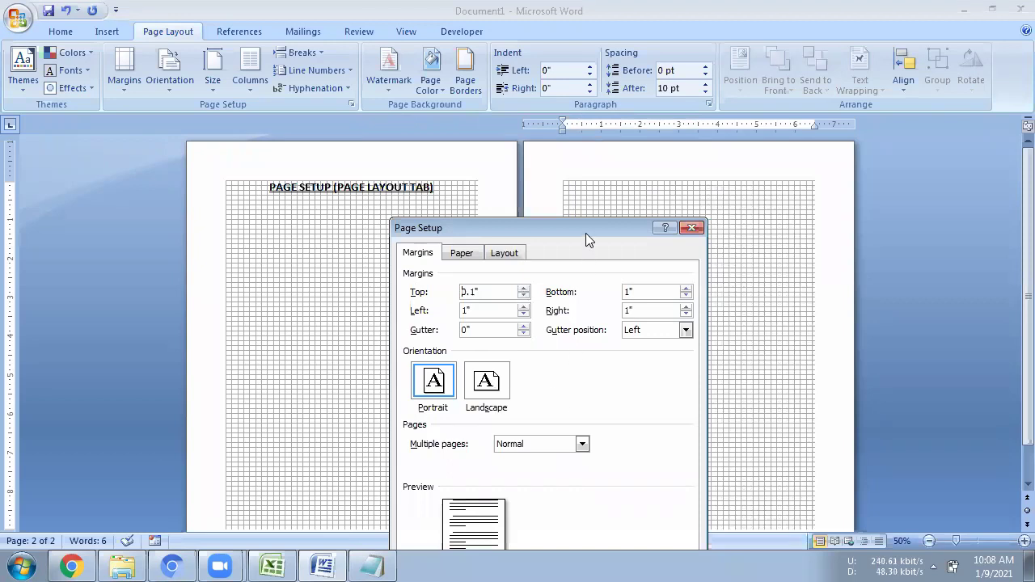
{"action": "left_click_drag", "start_coordinate": [585, 233], "coordinate": [864, 116]}
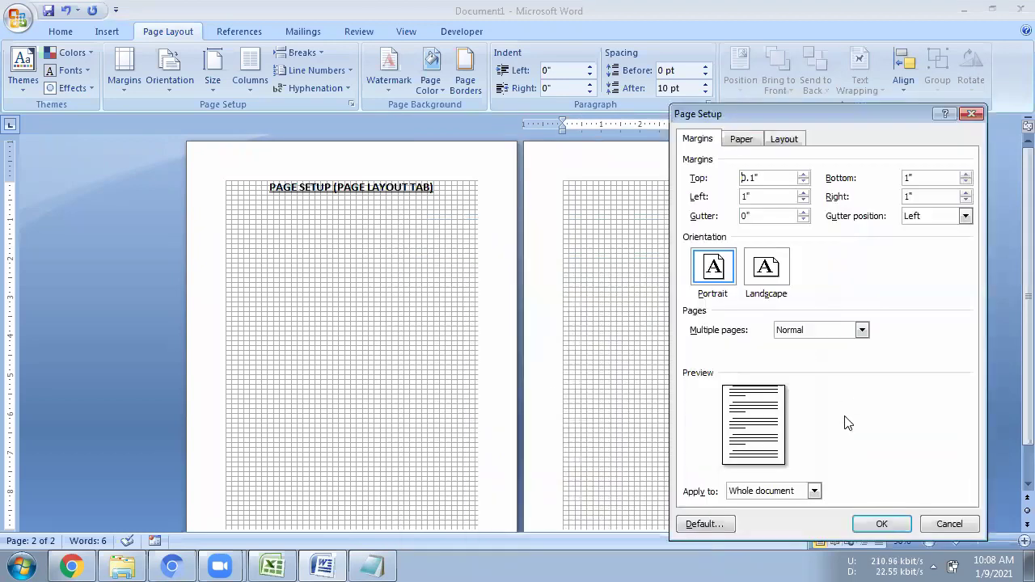
{"action": "left_click", "coordinate": [878, 522]}
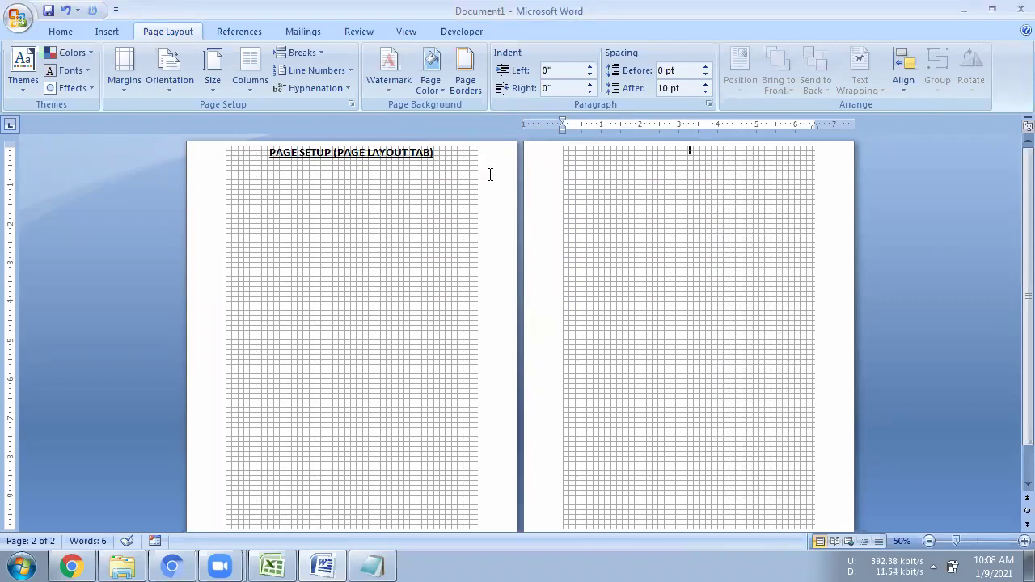
Reopen Page Setup and spin the top margin up to 3.2 inches.
{"action": "left_click", "coordinate": [351, 105]}
{"action": "left_click", "coordinate": [803, 175]}
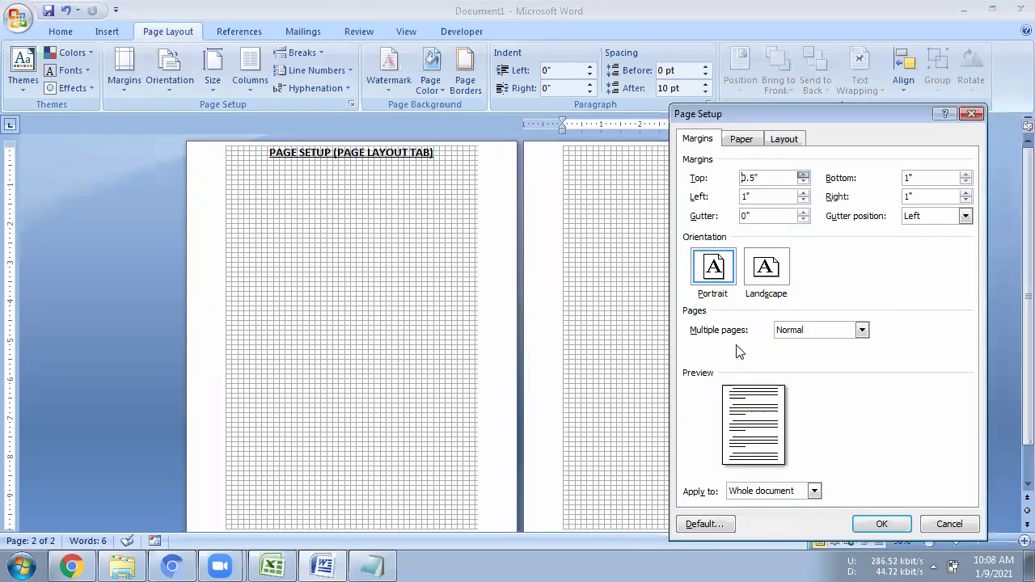
{"action": "left_click", "coordinate": [803, 175]}
{"action": "left_click", "coordinate": [803, 176]}
{"action": "left_click", "coordinate": [803, 176]}
{"action": "left_click", "coordinate": [803, 176]}
{"action": "left_click", "coordinate": [803, 175]}
{"action": "left_click", "coordinate": [803, 176]}
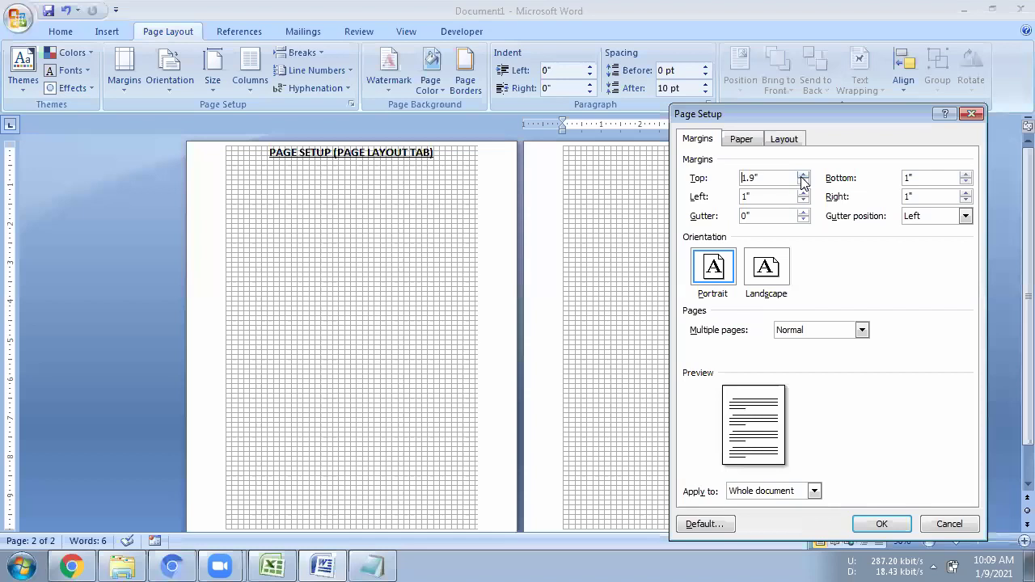
{"action": "left_click", "coordinate": [803, 177]}
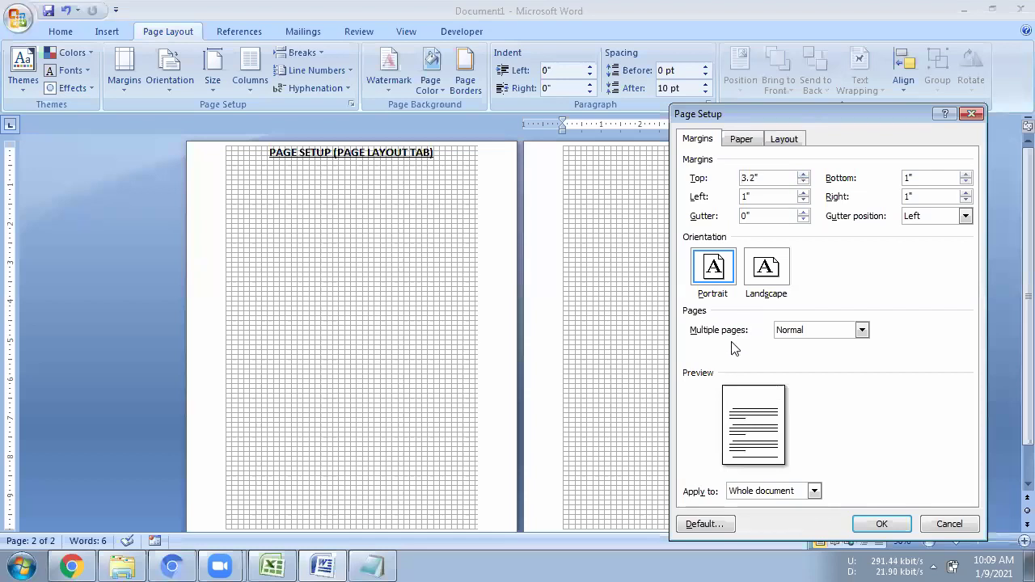
Apply the 3.2-inch top margin, then review Margins and Page Setup without changes.
{"action": "left_click", "coordinate": [877, 524]}
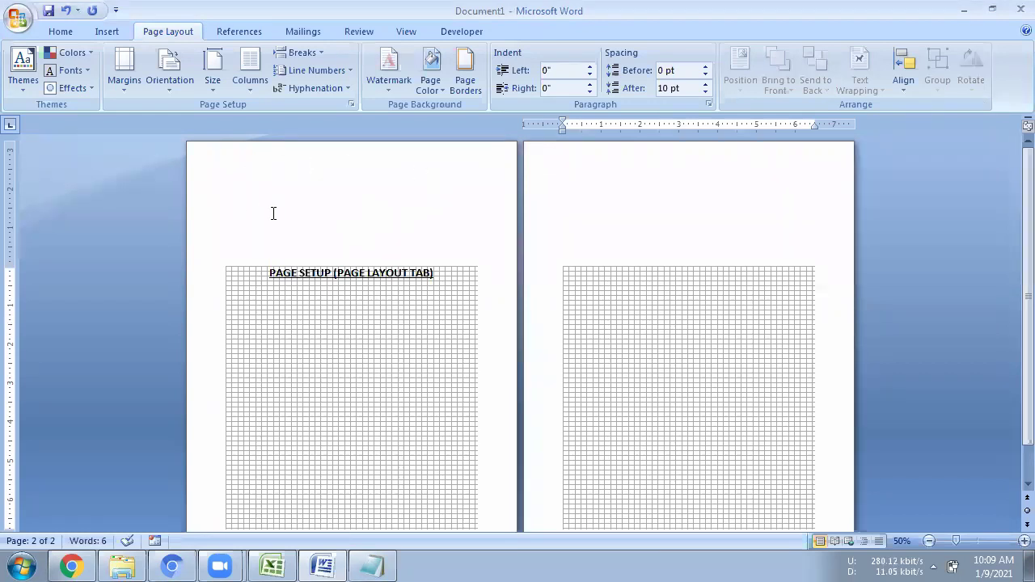
{"action": "left_click", "coordinate": [404, 224]}
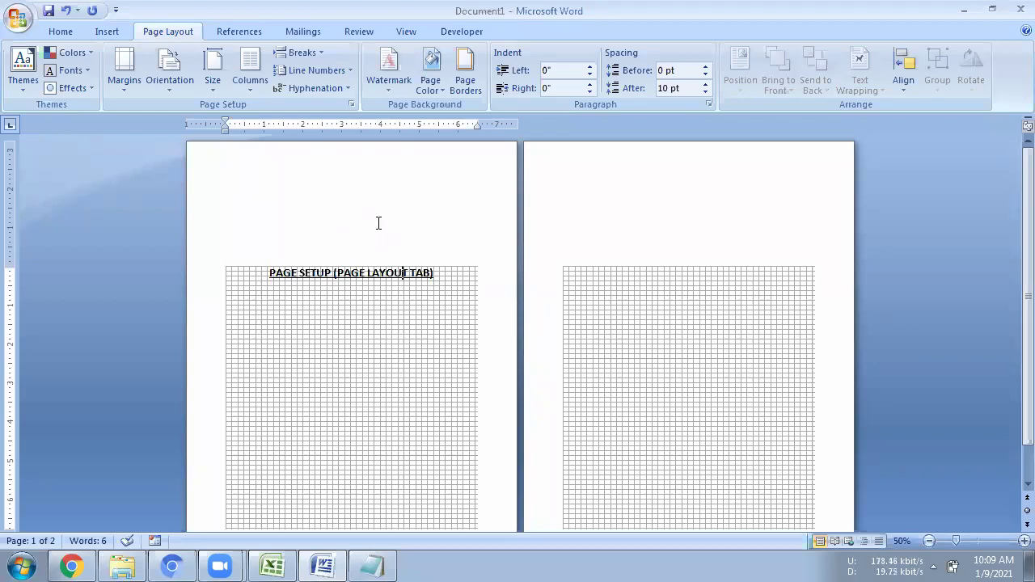
{"action": "left_click", "coordinate": [129, 88]}
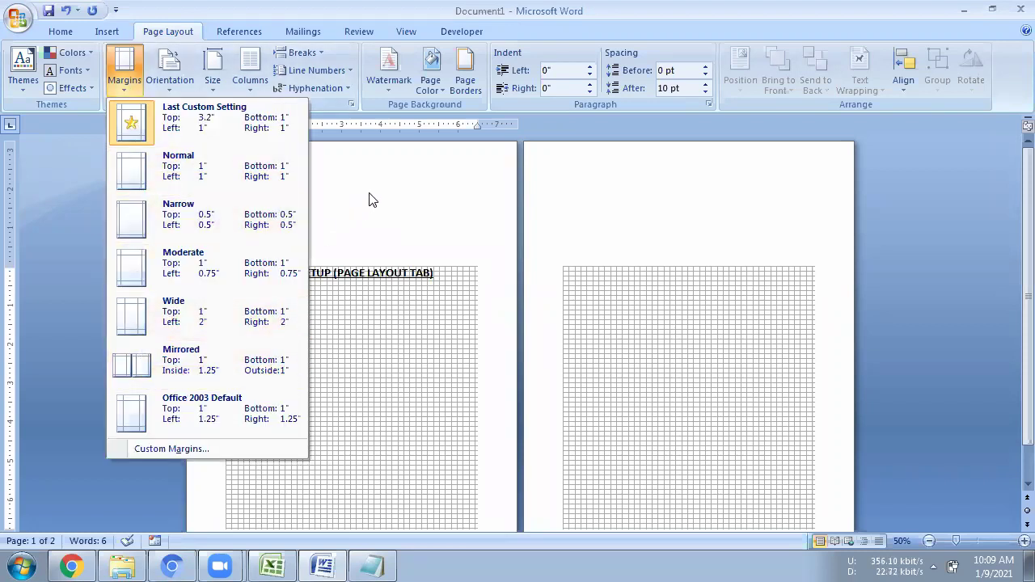
{"action": "left_click", "coordinate": [351, 121]}
{"action": "left_click", "coordinate": [350, 105]}
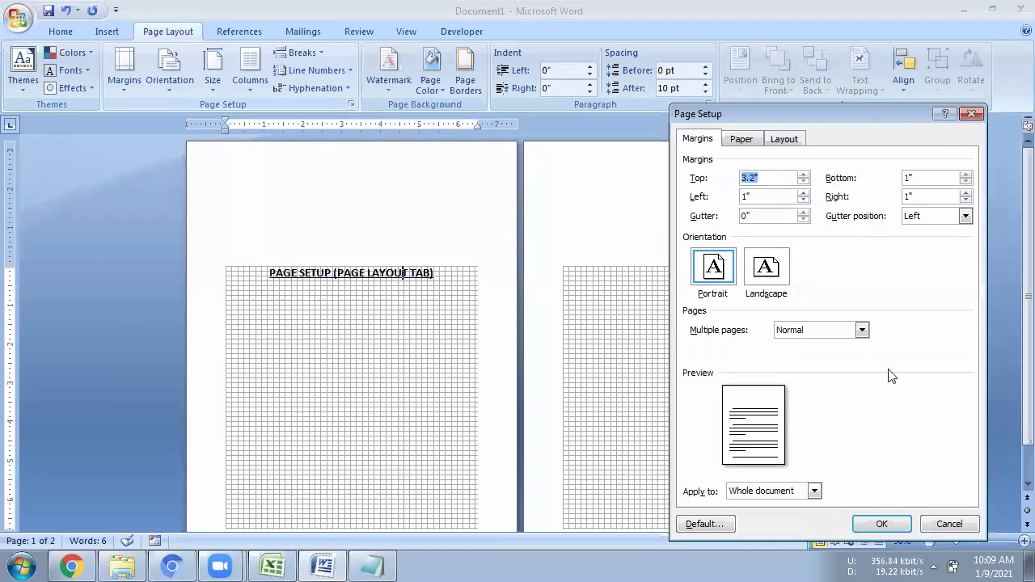
{"action": "left_click", "coordinate": [949, 524]}
Zoom the document back to 100%.
{"action": "left_click", "coordinate": [1022, 541]}
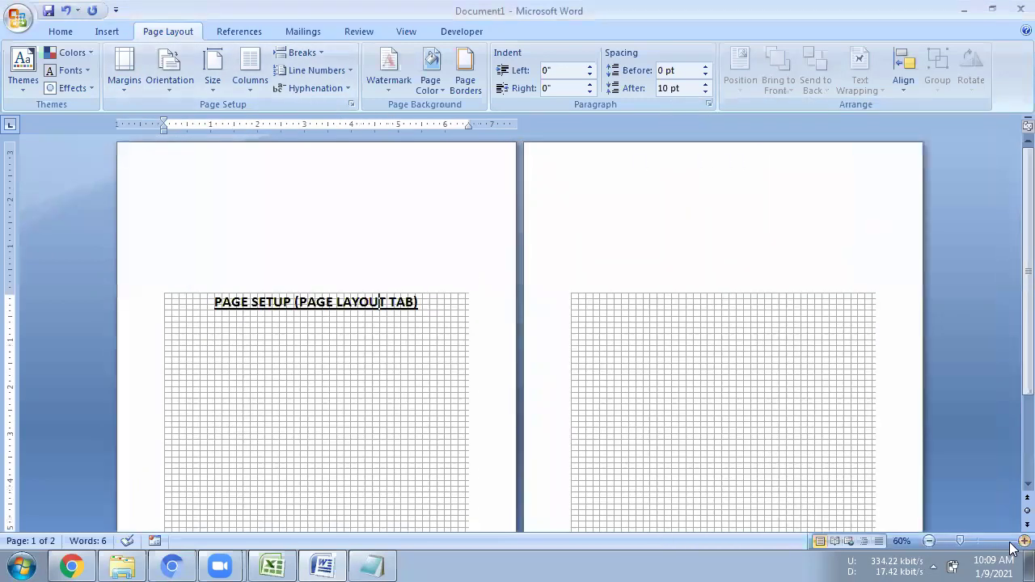
{"action": "scroll", "coordinate": [608, 381], "scroll_direction": "up", "scroll_amount": 3}
{"action": "scroll", "coordinate": [628, 426], "scroll_direction": "up", "scroll_amount": 1}
{"action": "left_click", "coordinate": [332, 412]}
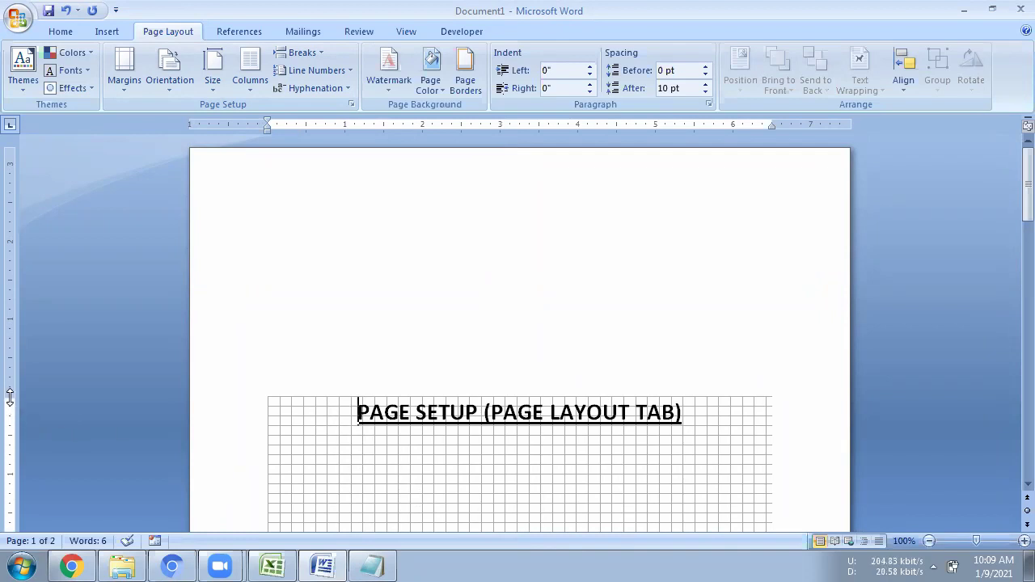
Drag the ruler's top-margin boundary upward and nudge the right margin marker out, then back in.
{"action": "left_click_drag", "start_coordinate": [10, 396], "coordinate": [19, 212]}
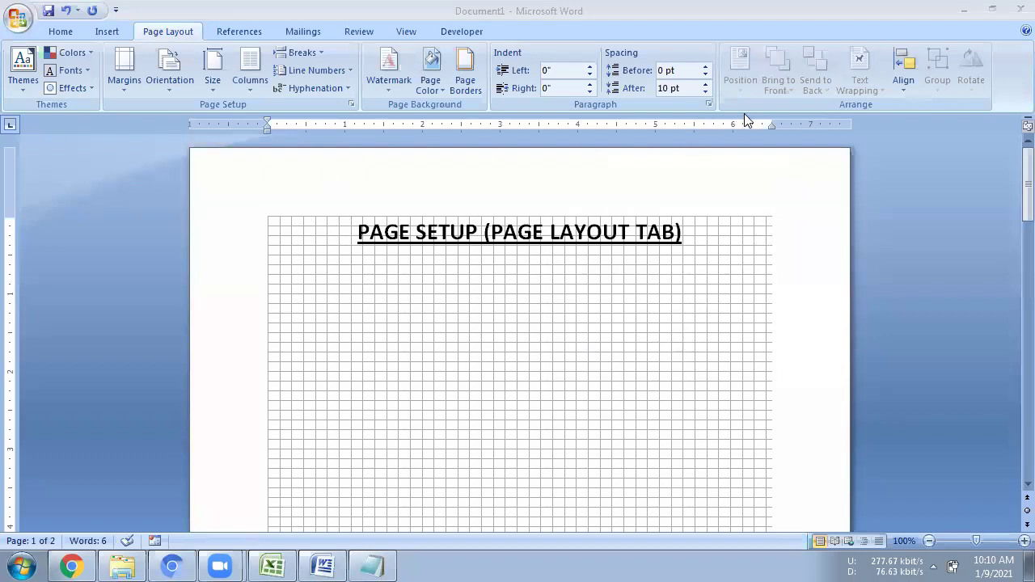
{"action": "left_click_drag", "start_coordinate": [772, 122], "coordinate": [836, 125]}
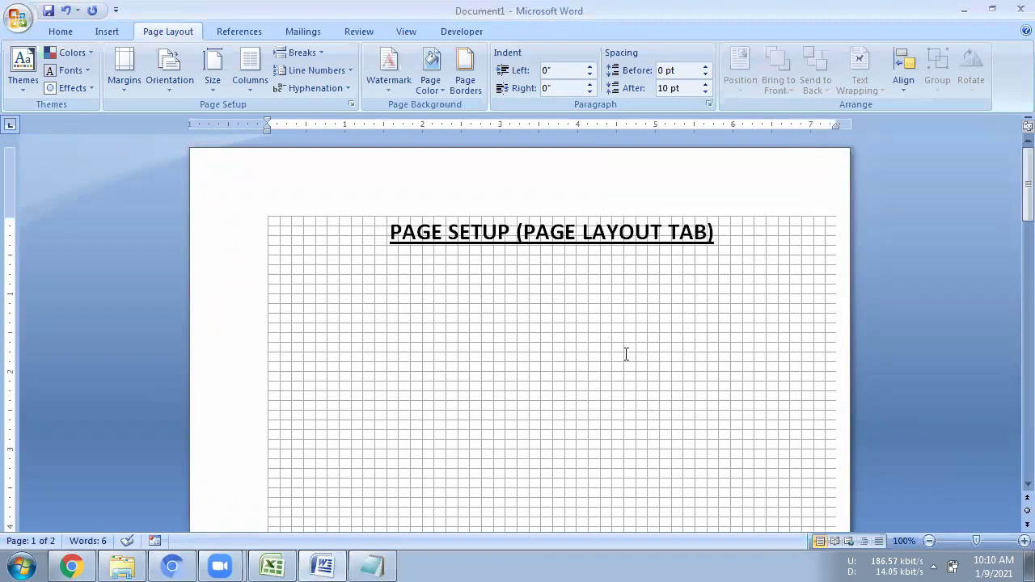
{"action": "left_click_drag", "start_coordinate": [834, 121], "coordinate": [790, 121]}
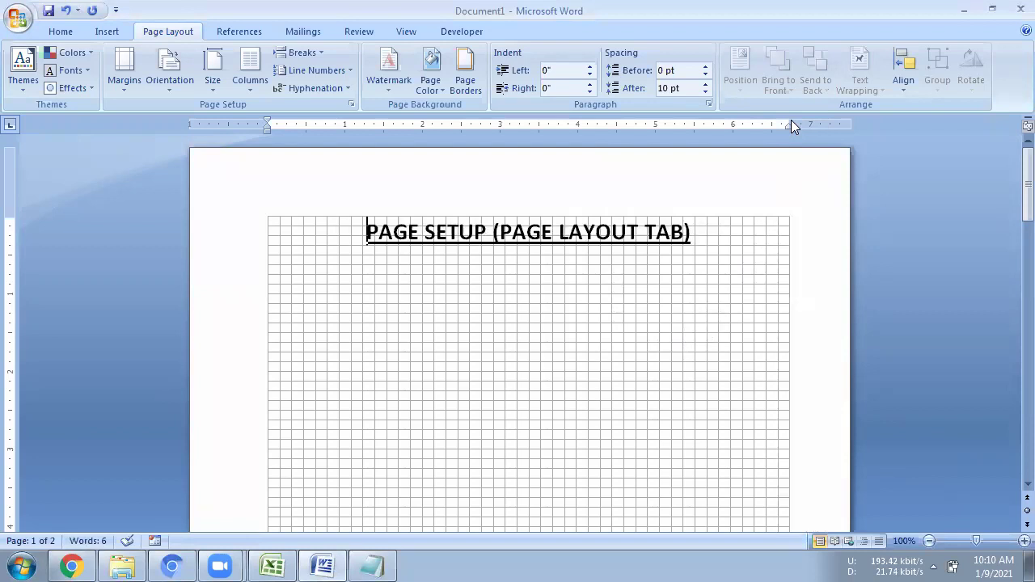
{"action": "left_click", "coordinate": [123, 95]}
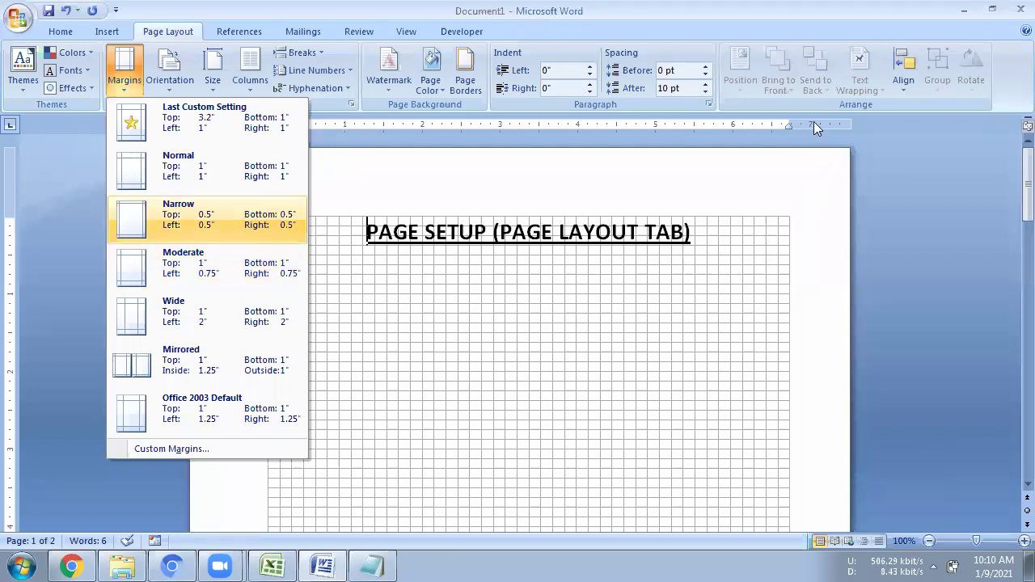
{"action": "key", "text": "a"}
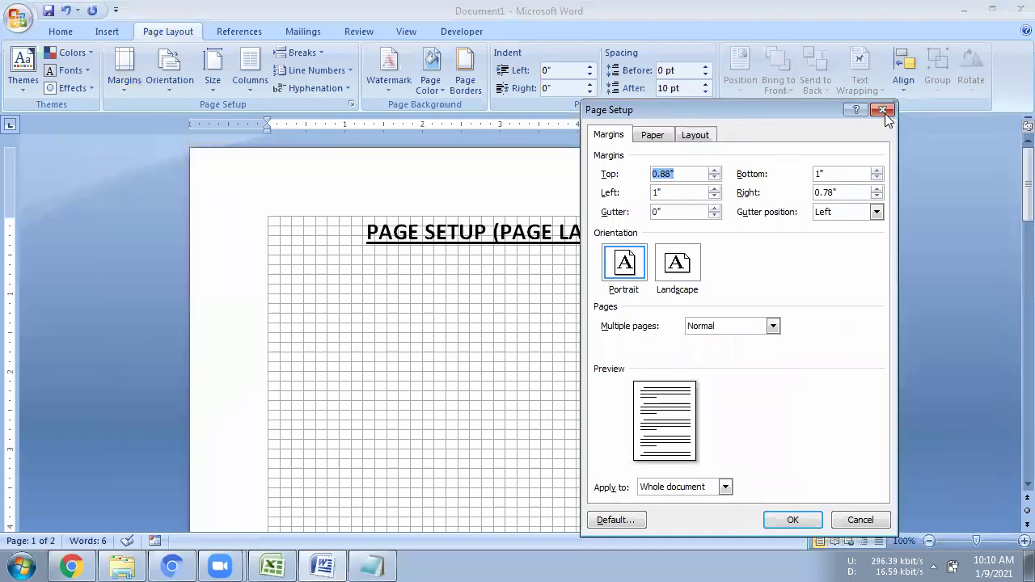
{"action": "left_click", "coordinate": [883, 110]}
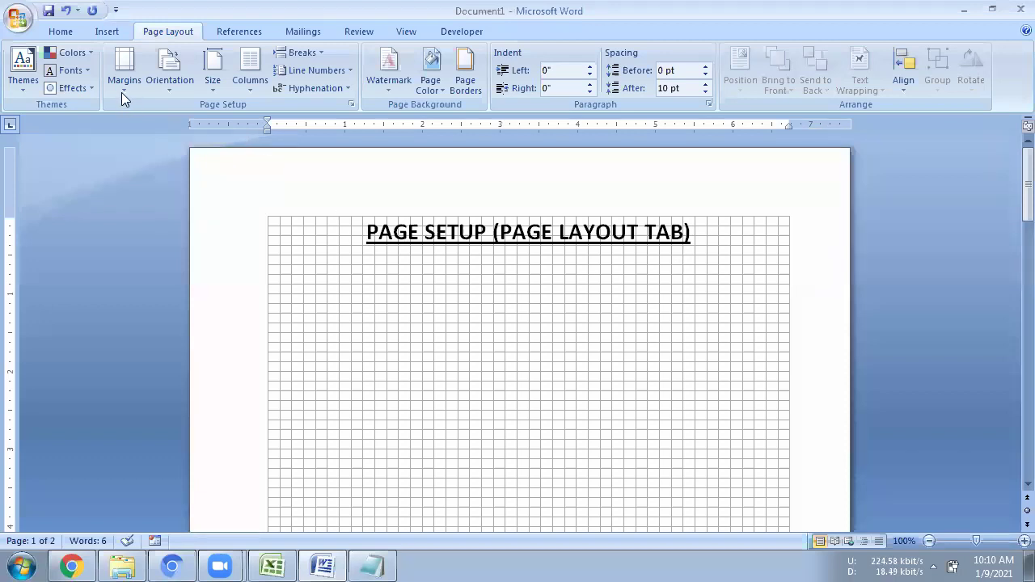
{"action": "left_click", "coordinate": [349, 103]}
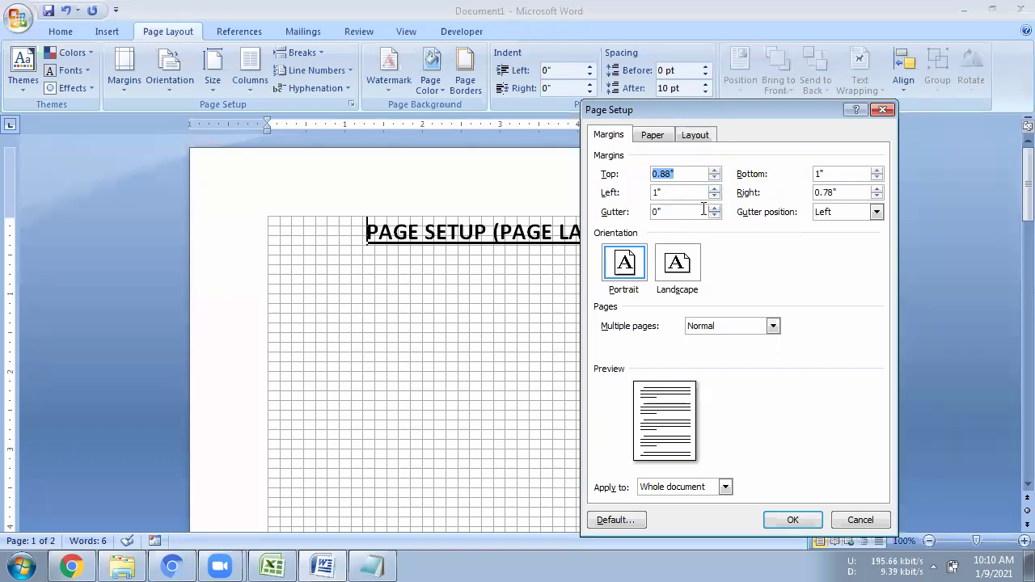
{"action": "left_click", "coordinate": [814, 216]}
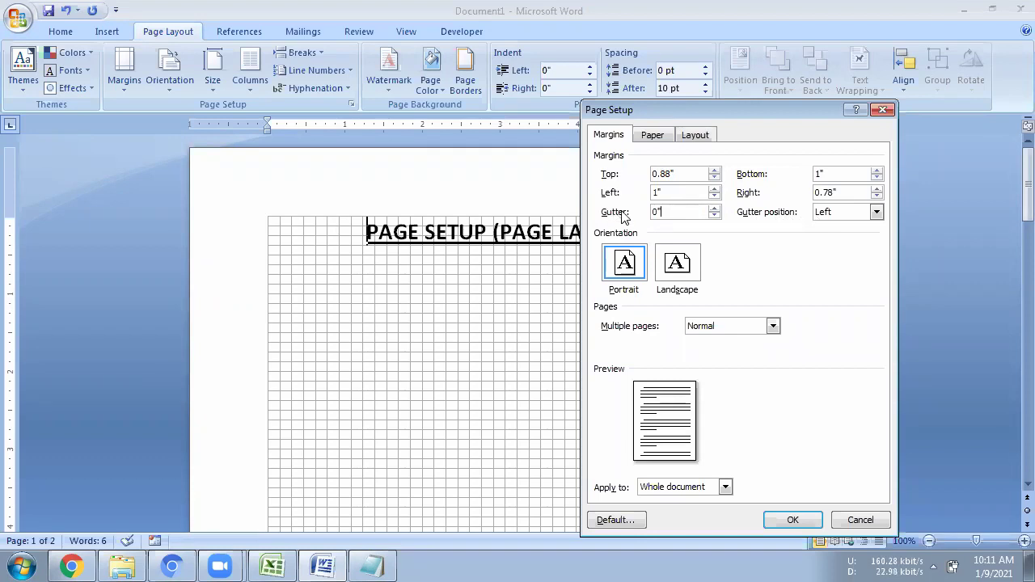
{"action": "left_click", "coordinate": [883, 111]}
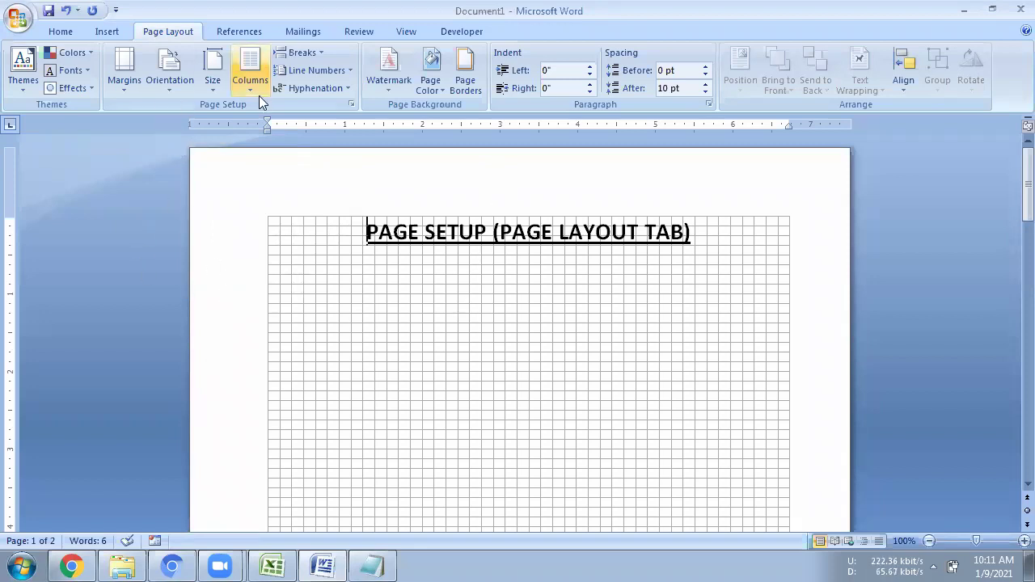
Set a 0.5-inch gutter on the left in Page Setup and apply it.
{"action": "left_click", "coordinate": [351, 104]}
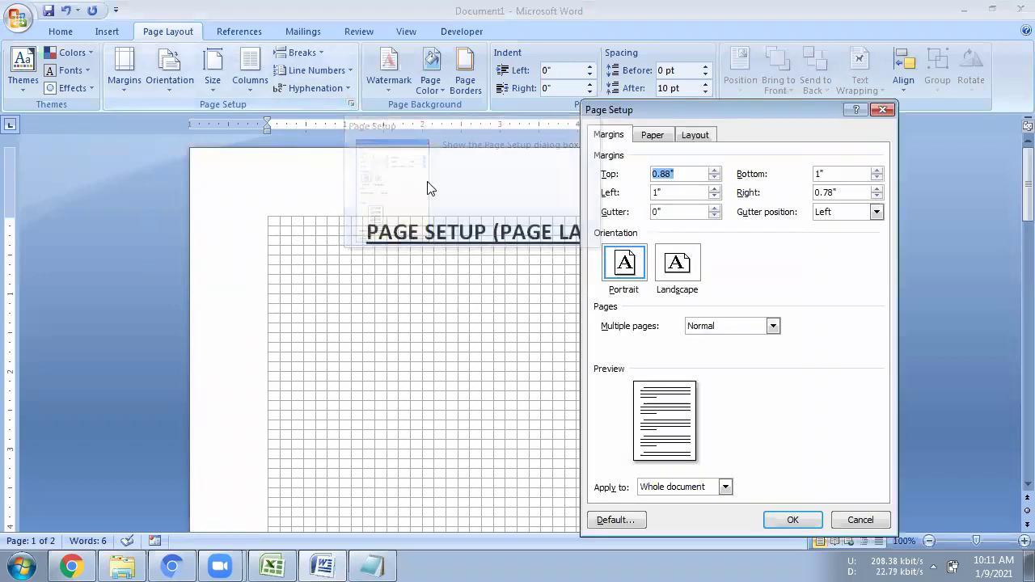
{"action": "double_click", "coordinate": [697, 212]}
{"action": "type", "text": "0.5"}
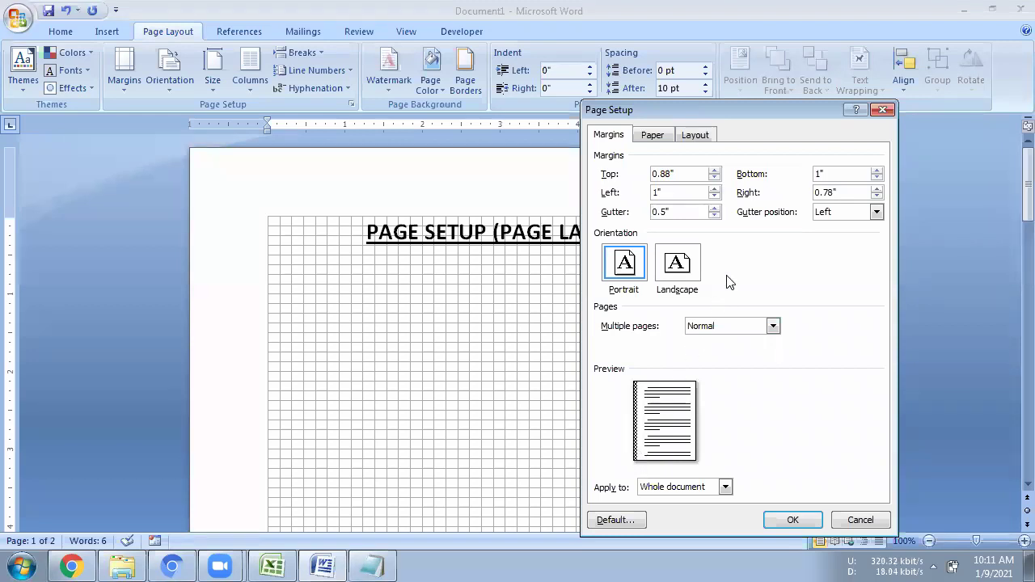
{"action": "left_click", "coordinate": [828, 213]}
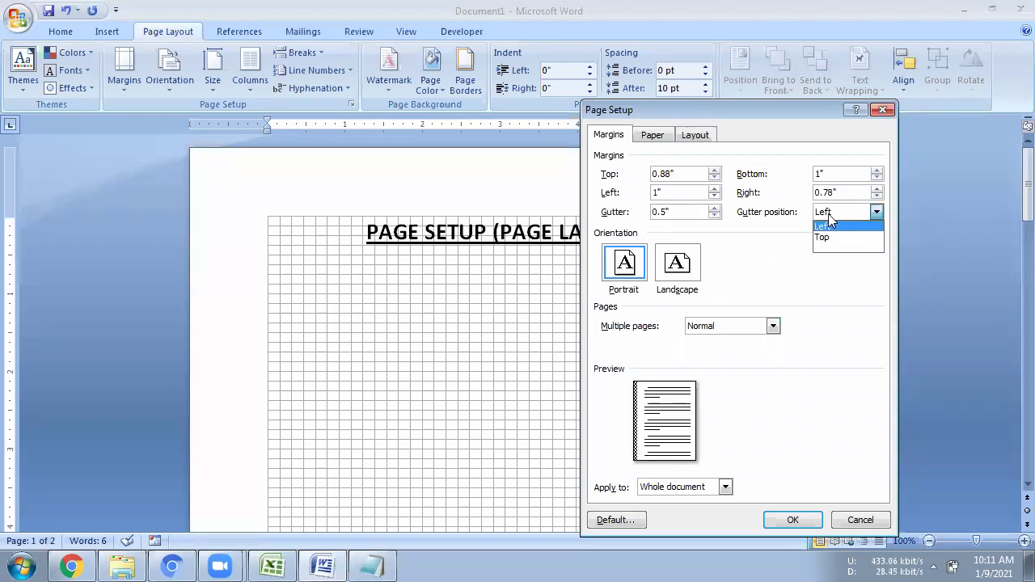
{"action": "left_click", "coordinate": [828, 214]}
{"action": "left_click", "coordinate": [791, 520]}
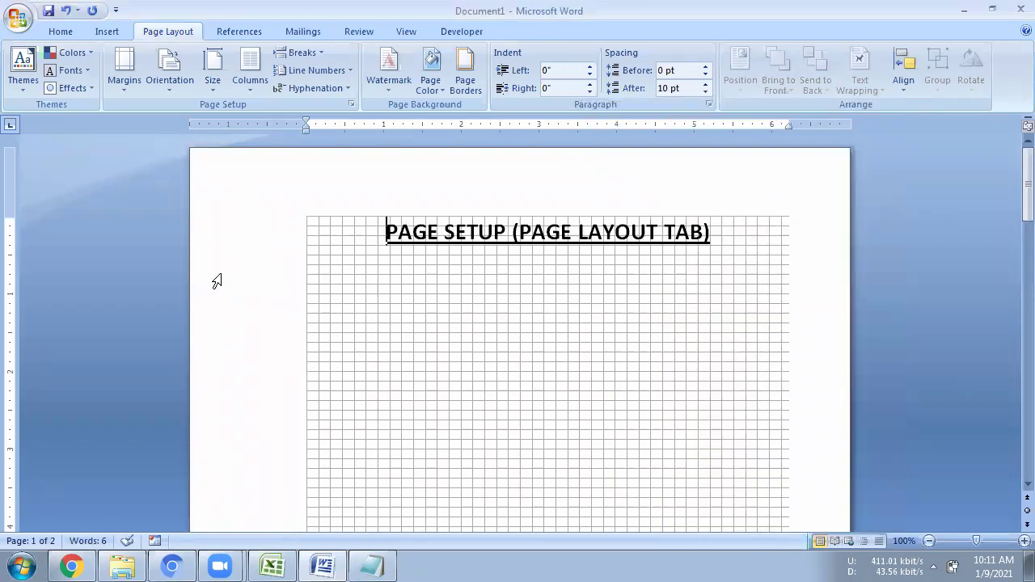
Change the gutter position to Top and apply it.
{"action": "left_click", "coordinate": [350, 105]}
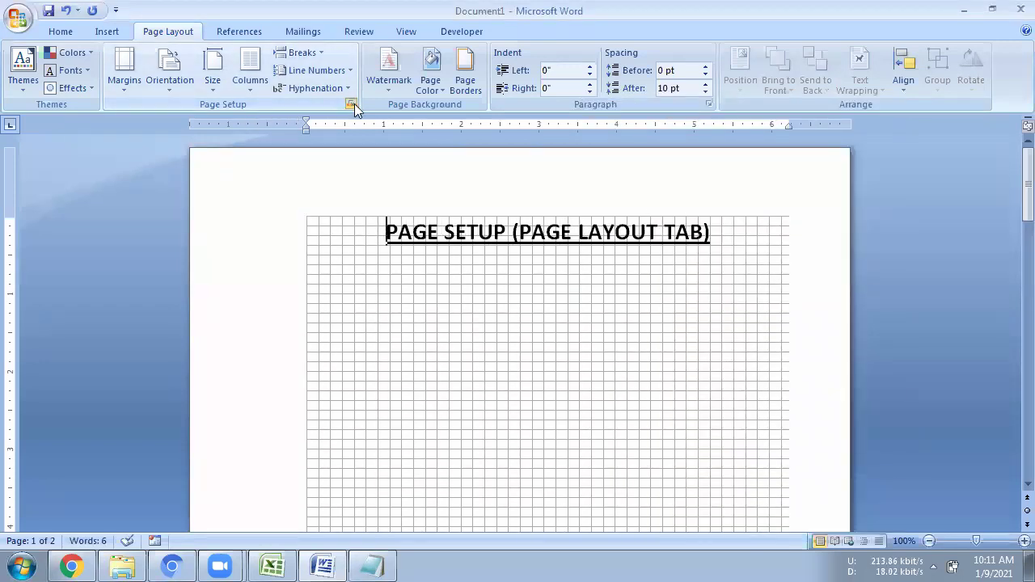
{"action": "left_click", "coordinate": [845, 212]}
{"action": "left_click", "coordinate": [833, 235]}
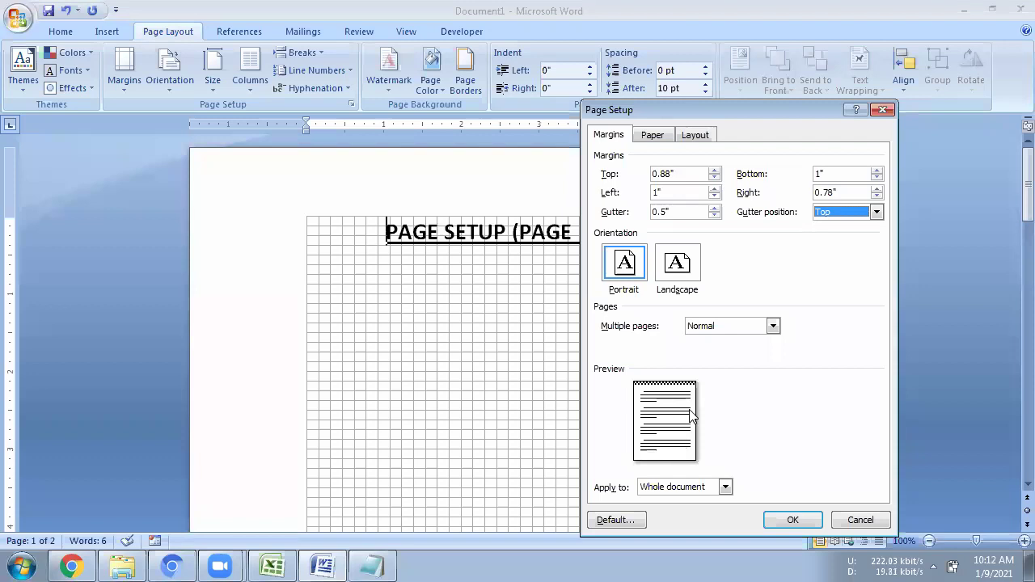
{"action": "left_click", "coordinate": [778, 521]}
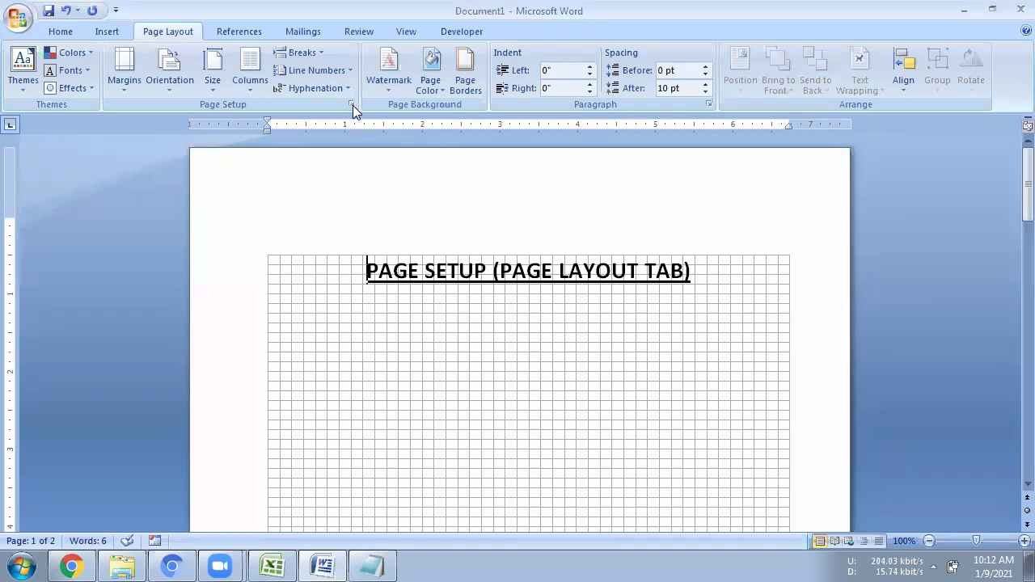
Apply Normal margins, reviewing the Page Setup dialog several times without other changes.
{"action": "double_click", "coordinate": [668, 124]}
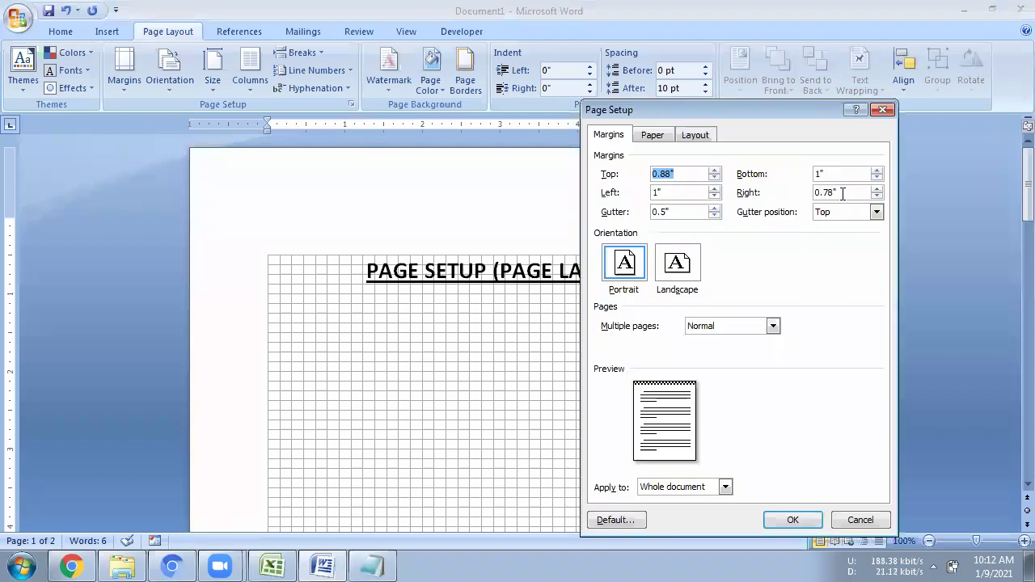
{"action": "left_click", "coordinate": [881, 111]}
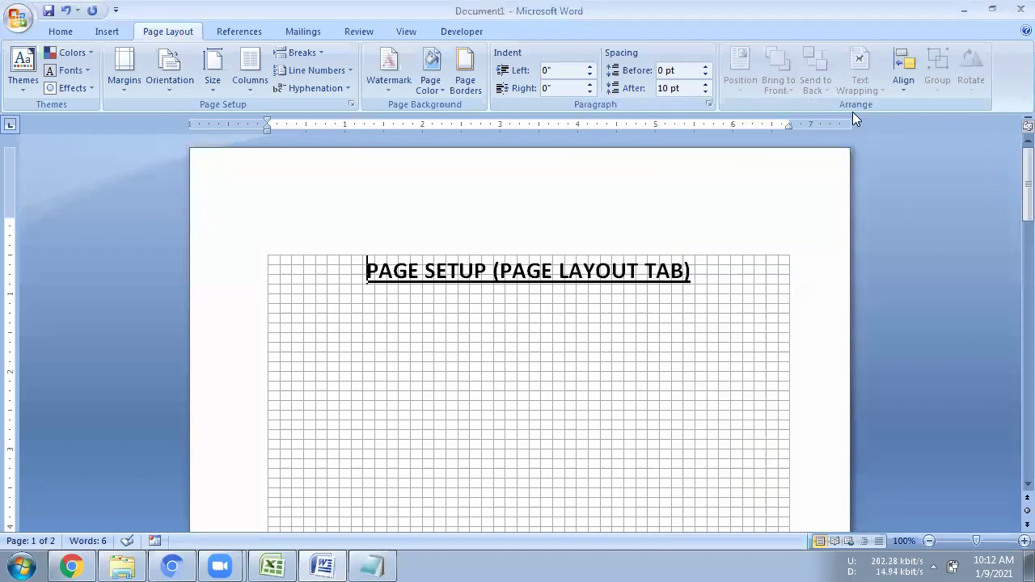
{"action": "left_click", "coordinate": [143, 89]}
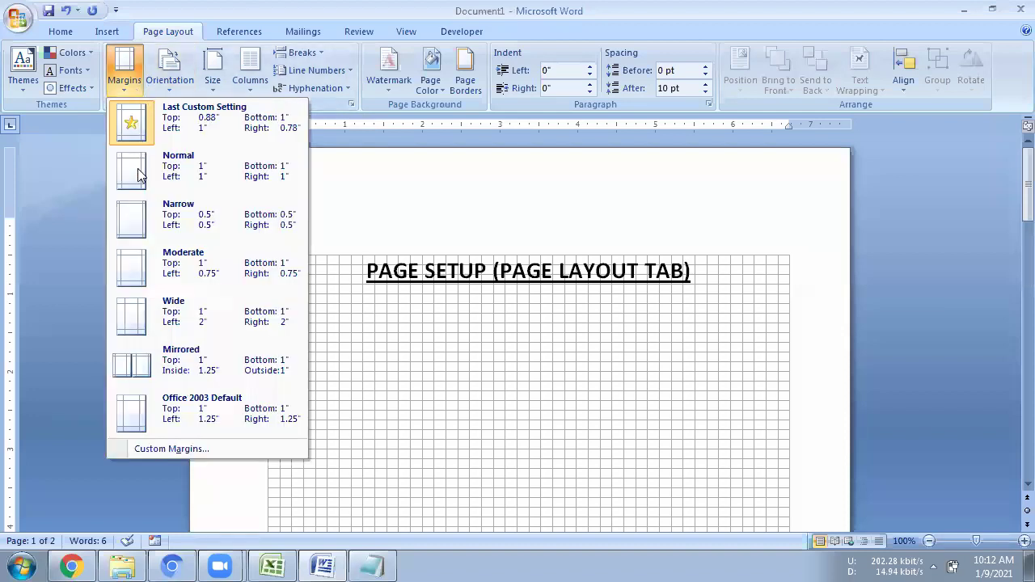
{"action": "left_click", "coordinate": [351, 104]}
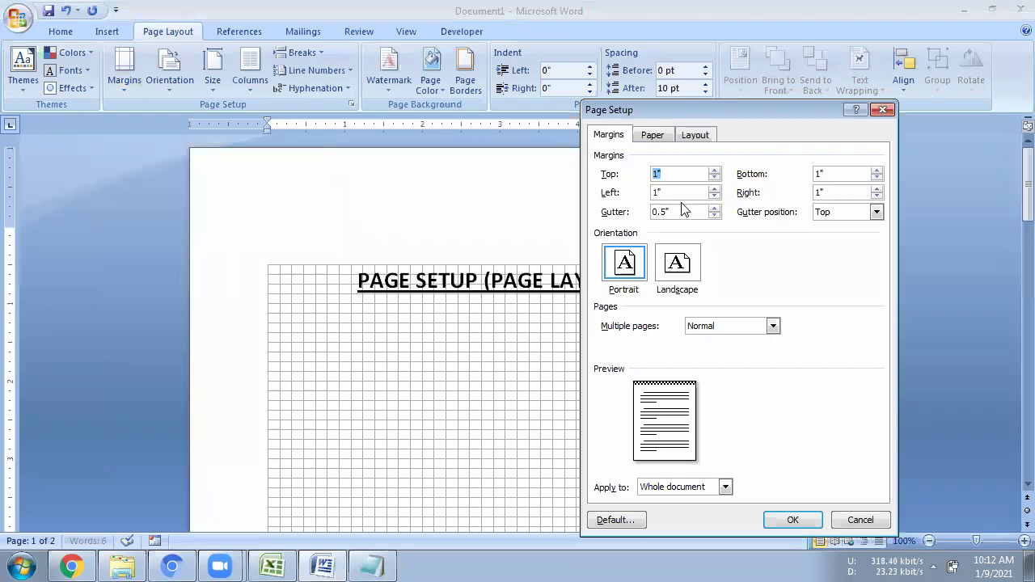
{"action": "left_click", "coordinate": [882, 109]}
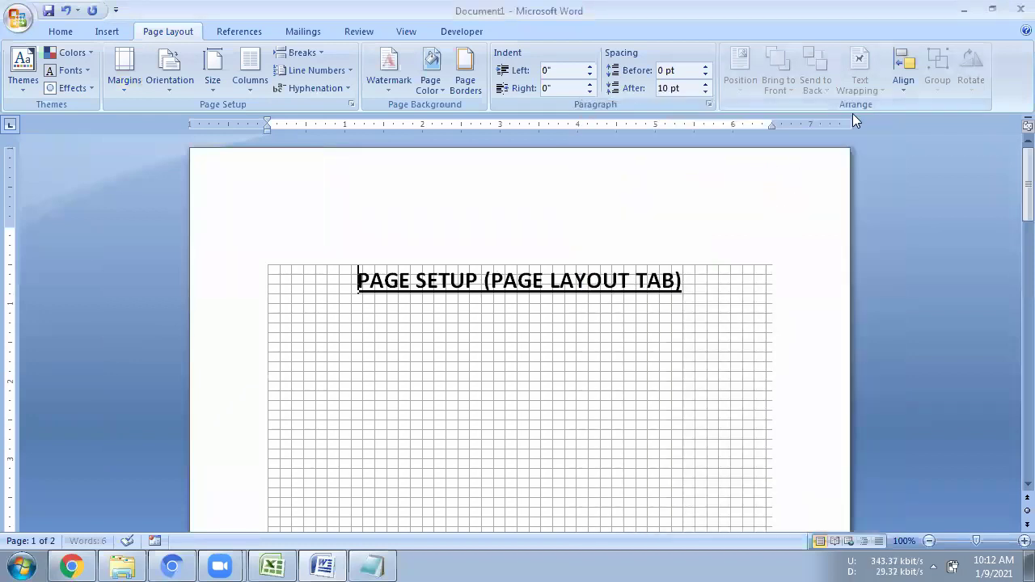
{"action": "left_click", "coordinate": [119, 89]}
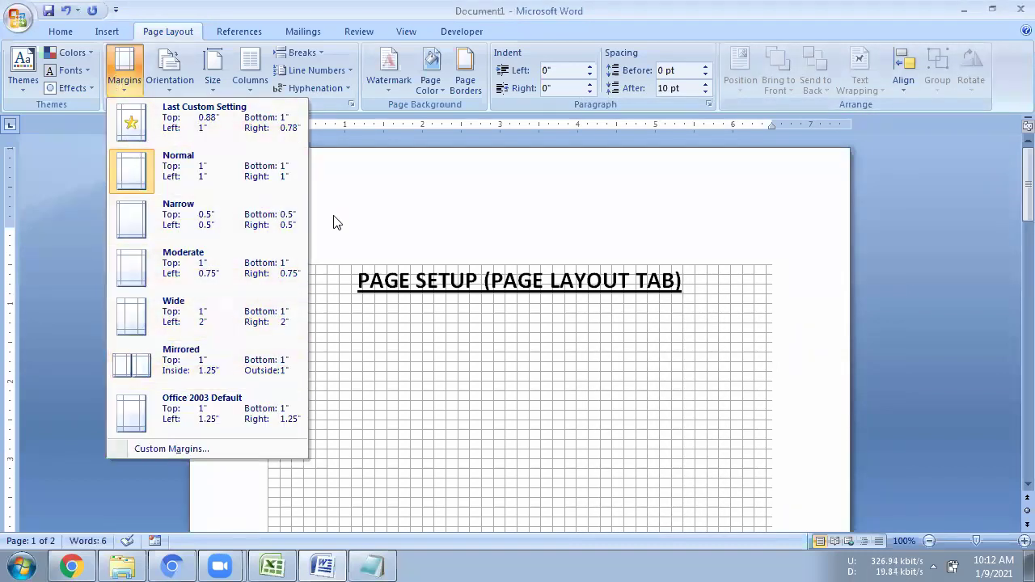
{"action": "left_click", "coordinate": [350, 106]}
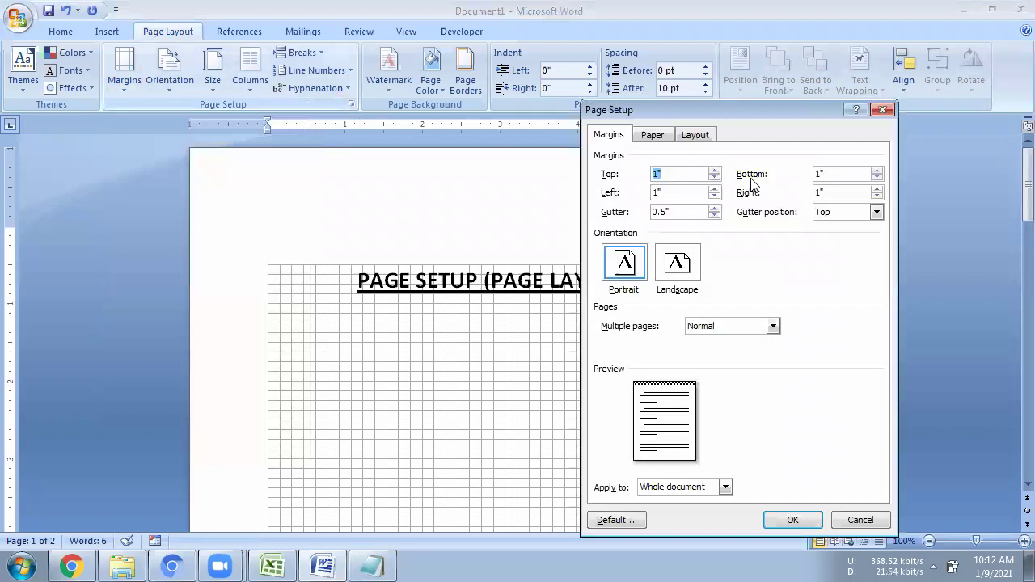
{"action": "left_click", "coordinate": [885, 110]}
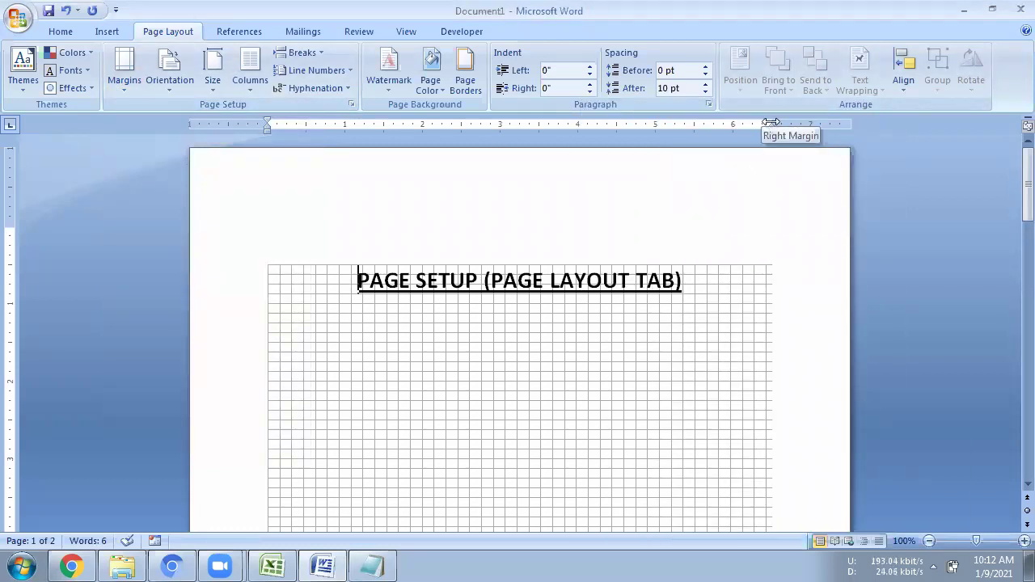
Lower the gutter to 0" in Page Setup, apply it, and click into the heading.
{"action": "left_click", "coordinate": [437, 250]}
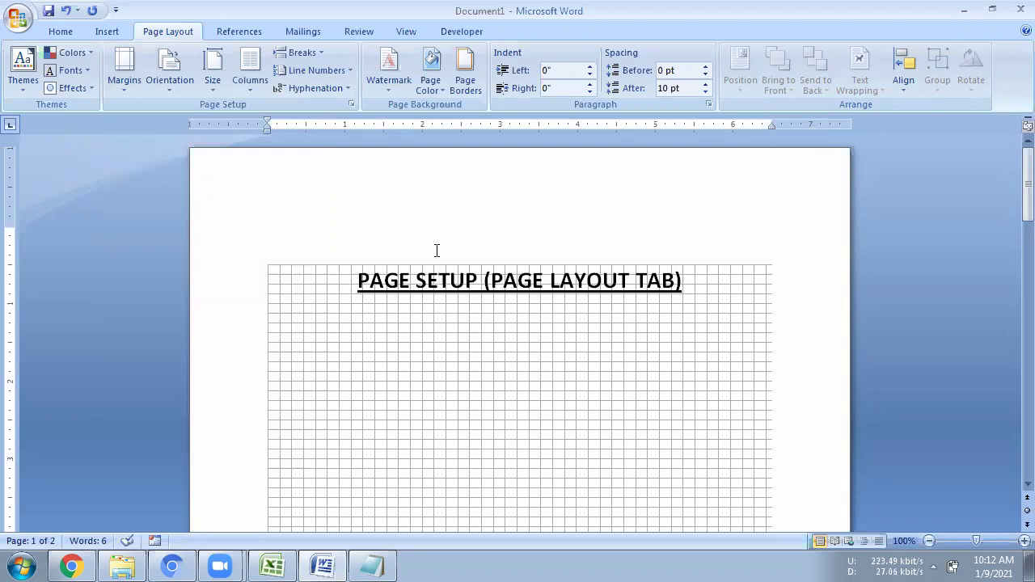
{"action": "left_click", "coordinate": [351, 104]}
{"action": "left_click", "coordinate": [714, 215]}
{"action": "left_click", "coordinate": [715, 215]}
{"action": "left_click", "coordinate": [714, 215]}
{"action": "left_click", "coordinate": [714, 215]}
{"action": "left_click", "coordinate": [714, 215]}
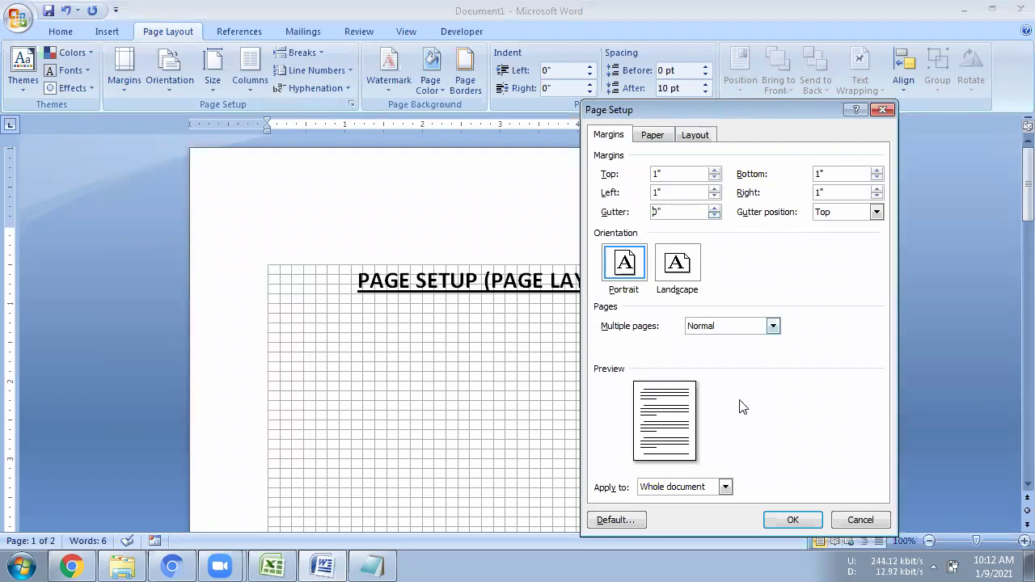
{"action": "left_click", "coordinate": [793, 519]}
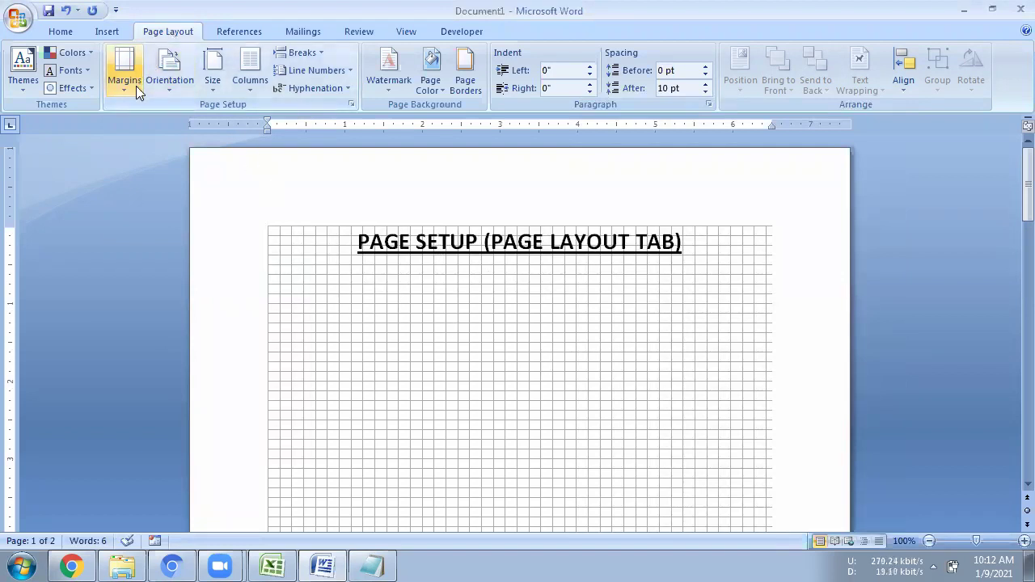
{"action": "left_click", "coordinate": [359, 244]}
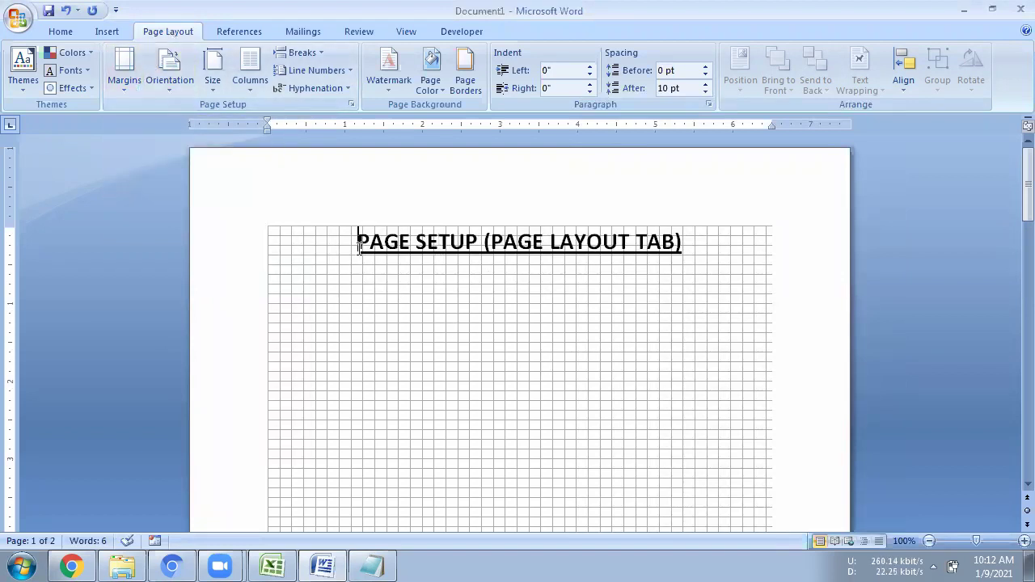
Zoom out to view two pages and turn the pages to landscape orientation.
{"action": "left_click", "coordinate": [930, 541]}
{"action": "left_click", "coordinate": [930, 541]}
{"action": "left_click", "coordinate": [930, 541]}
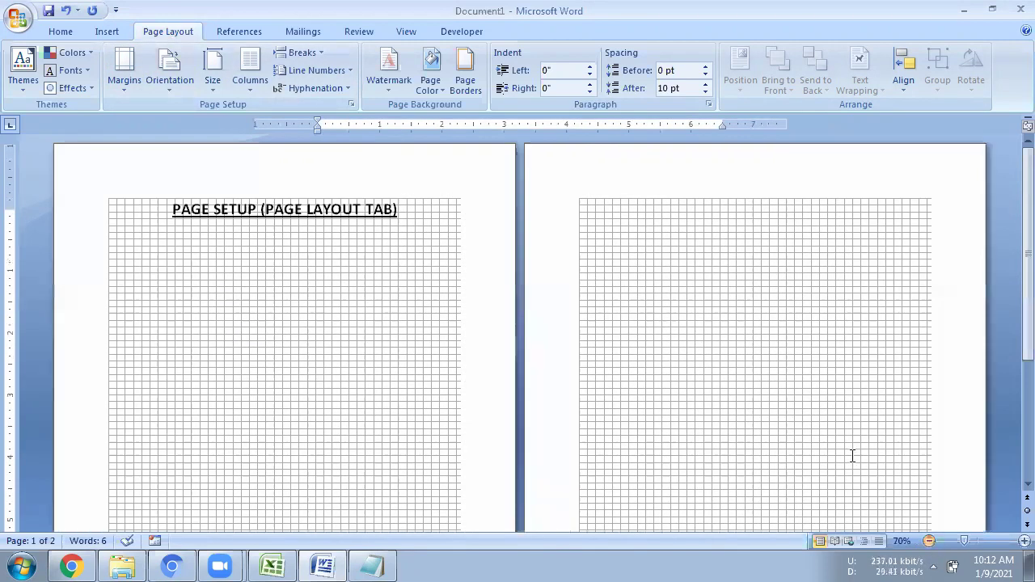
{"action": "scroll", "coordinate": [181, 122], "scroll_direction": "down", "scroll_amount": 1}
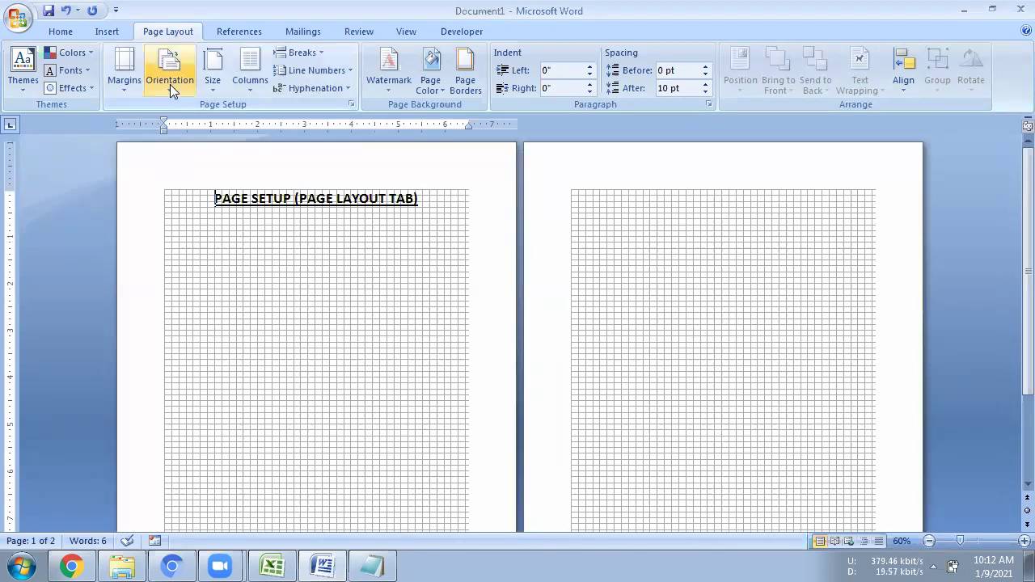
{"action": "left_click", "coordinate": [170, 84]}
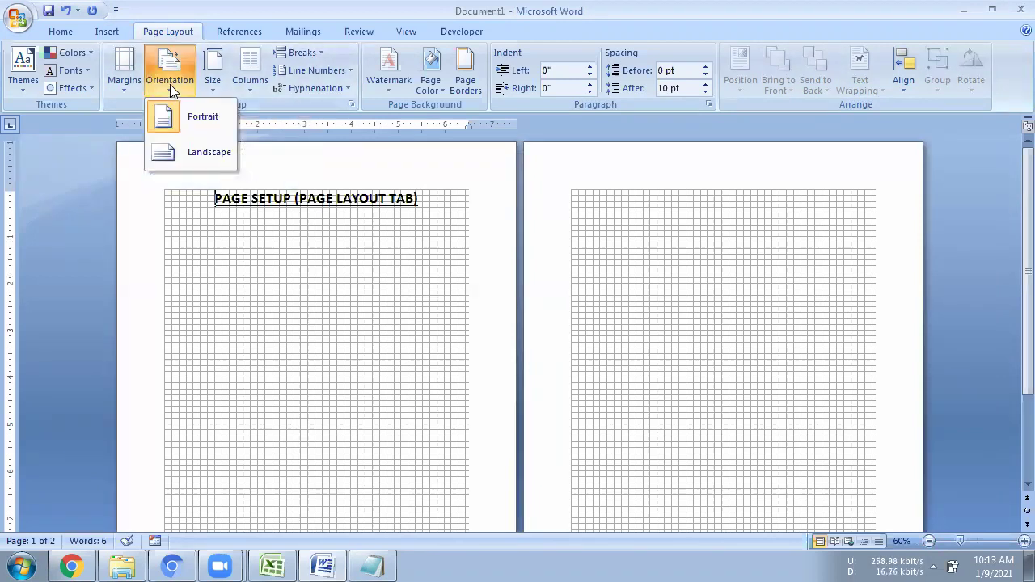
{"action": "left_click", "coordinate": [165, 119]}
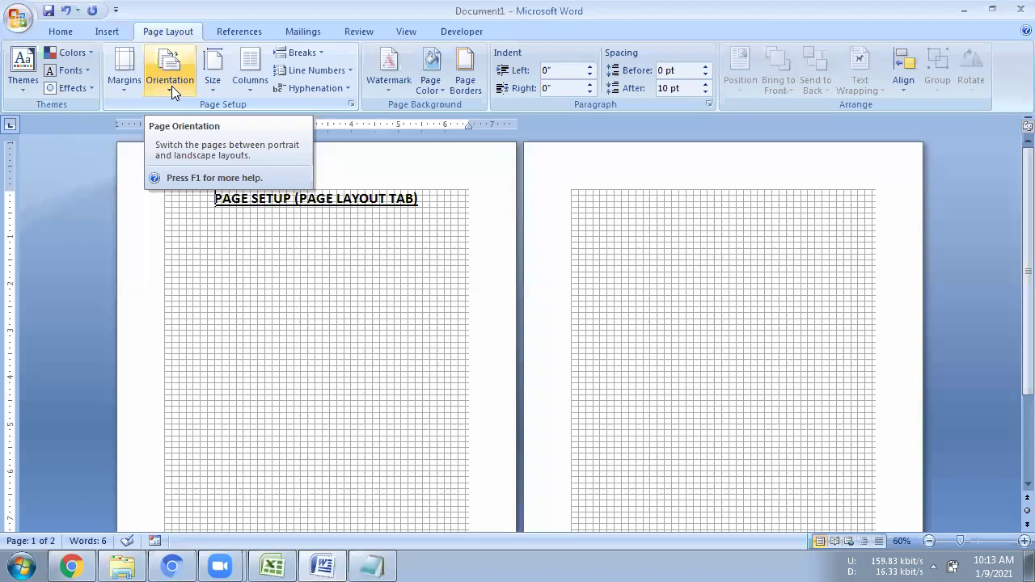
{"action": "left_click", "coordinate": [171, 86]}
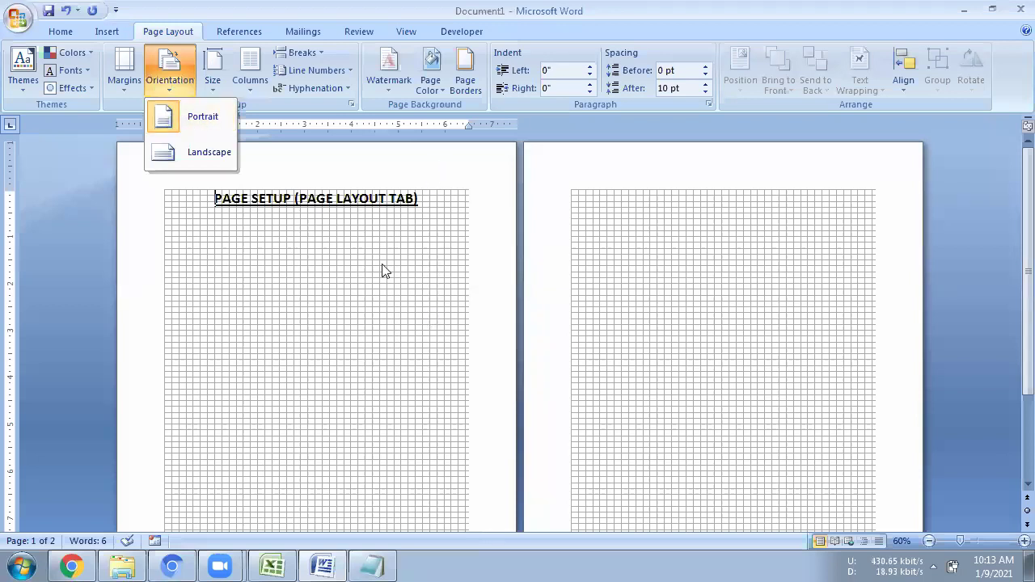
{"action": "left_click", "coordinate": [216, 154]}
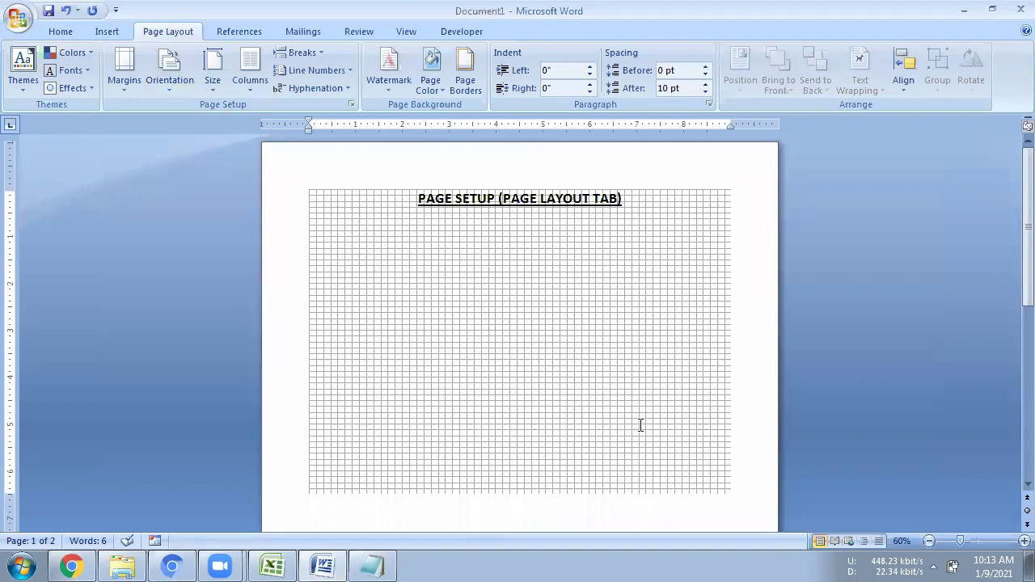
Set the paper size to A4.
{"action": "scroll", "coordinate": [750, 523], "scroll_direction": "down", "scroll_amount": 1}
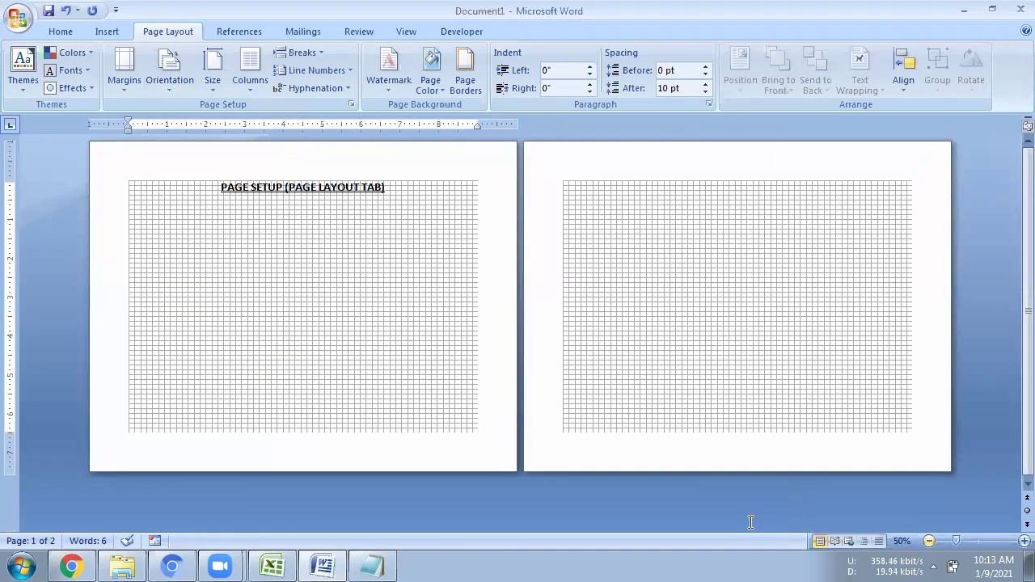
{"action": "scroll", "coordinate": [465, 232], "scroll_direction": "down", "scroll_amount": 1}
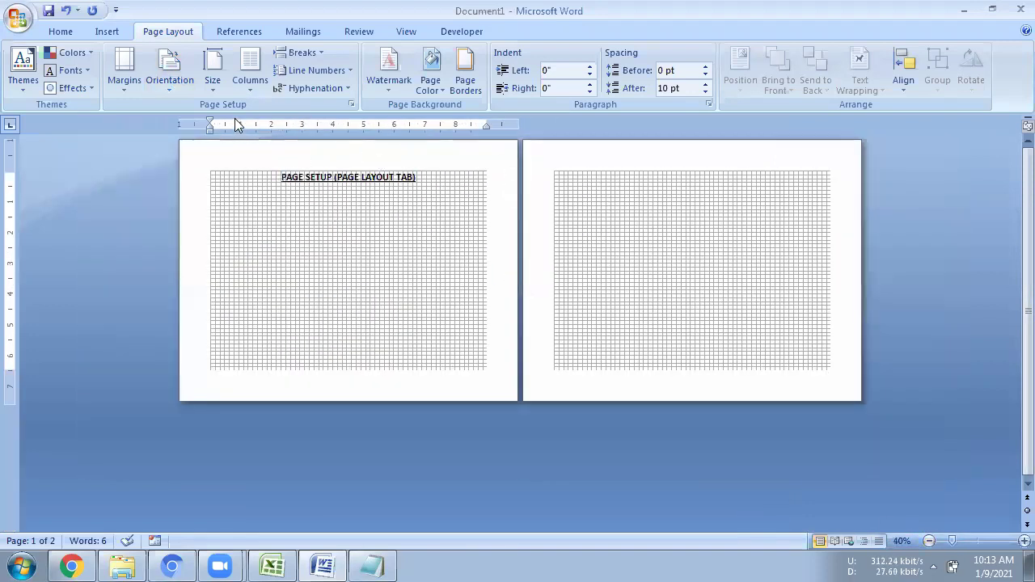
{"action": "left_click", "coordinate": [212, 85]}
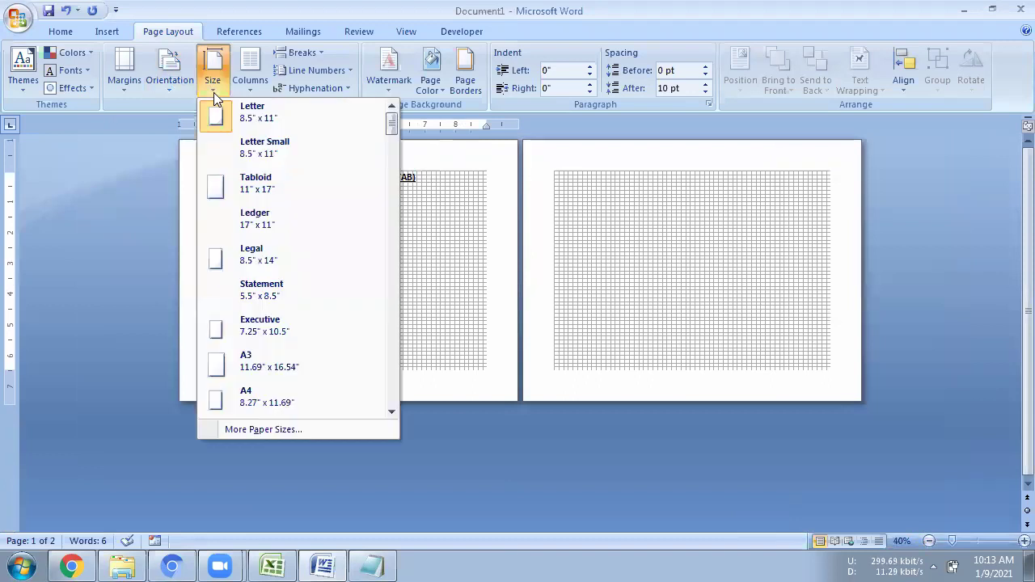
{"action": "left_click", "coordinate": [247, 392]}
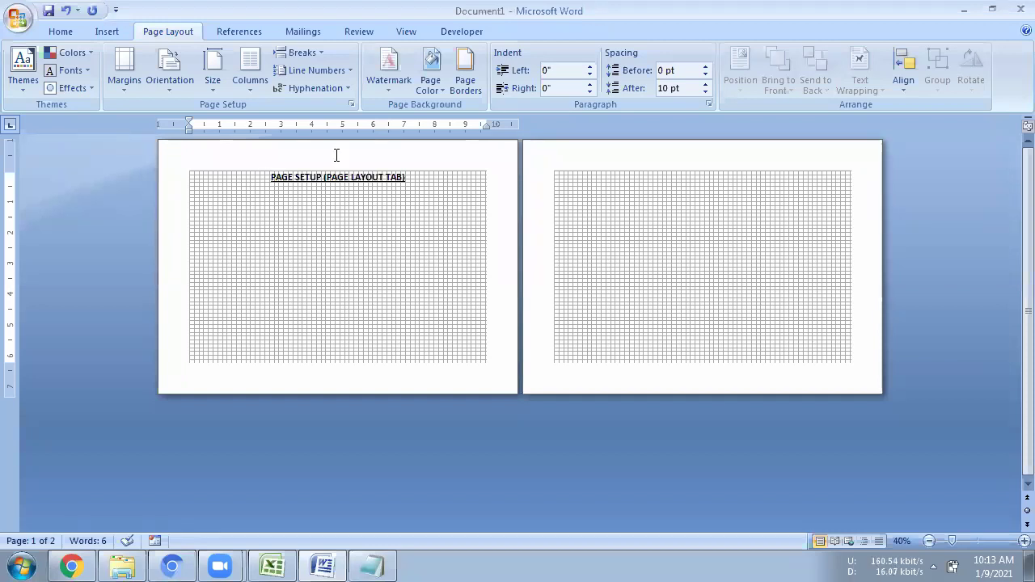
Try portrait orientation, then undo it so both pages stay landscape.
{"action": "left_click", "coordinate": [161, 91]}
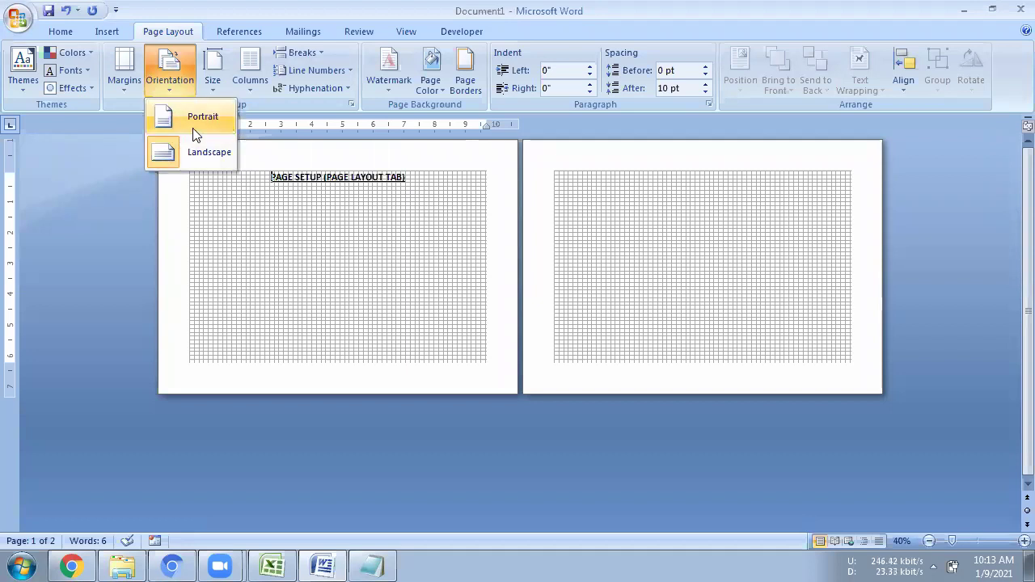
{"action": "left_click", "coordinate": [194, 128]}
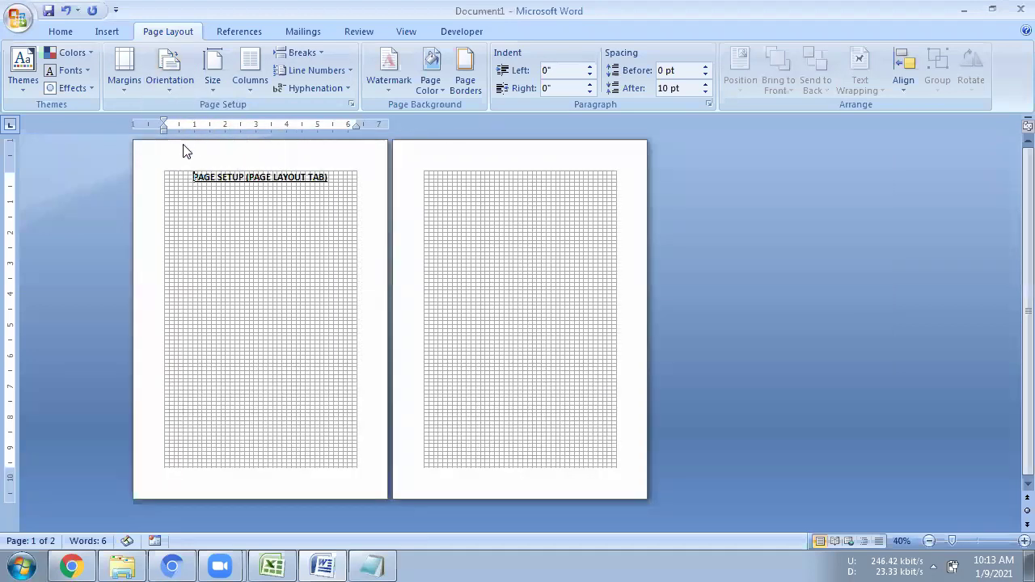
{"action": "key", "text": "ctrl+z"}
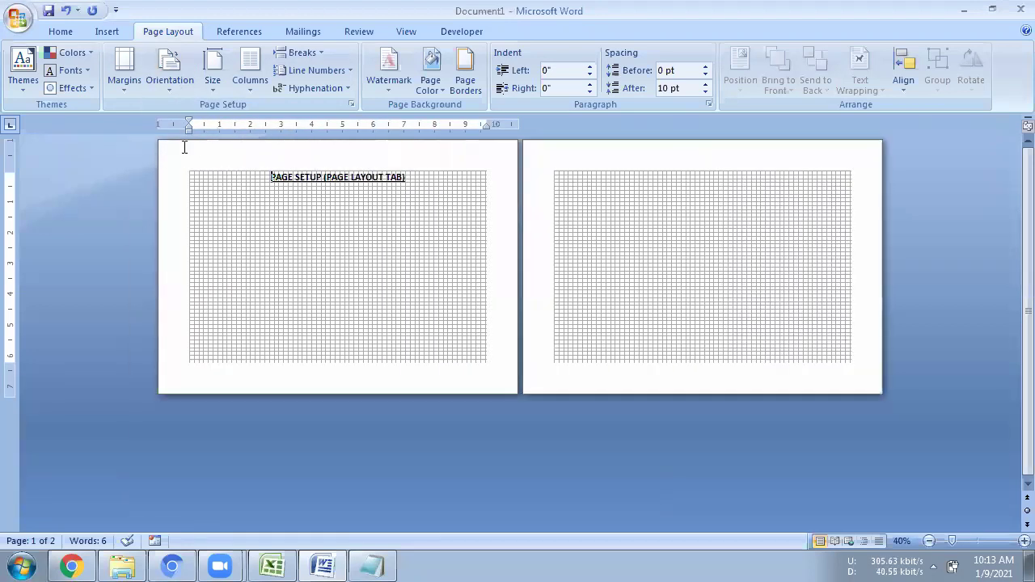
{"action": "left_click", "coordinate": [178, 92]}
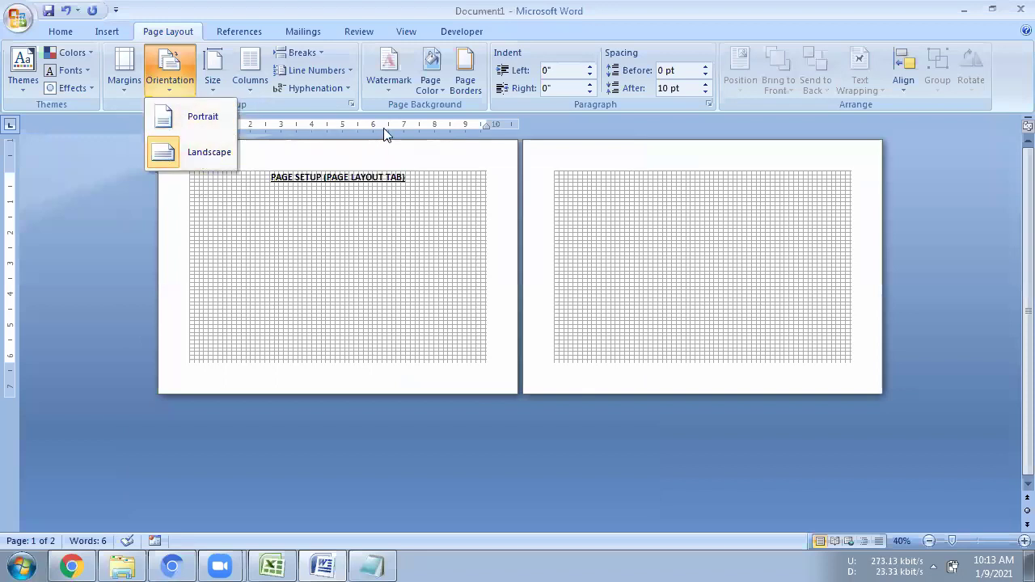
{"action": "left_click", "coordinate": [310, 108]}
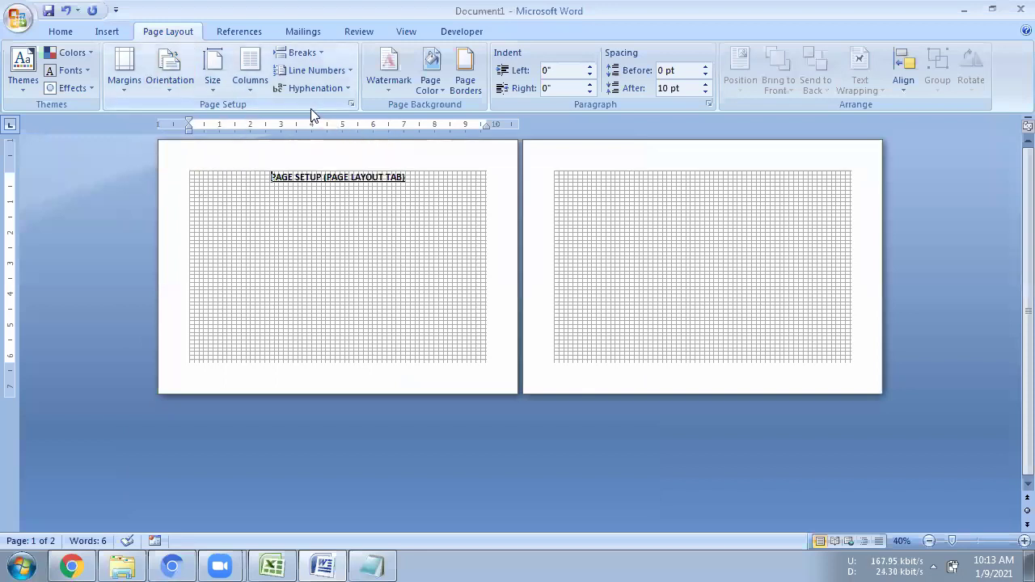
Choose Portrait in the Page Setup dialog, then put the cursor on page 2.
{"action": "left_click", "coordinate": [353, 104]}
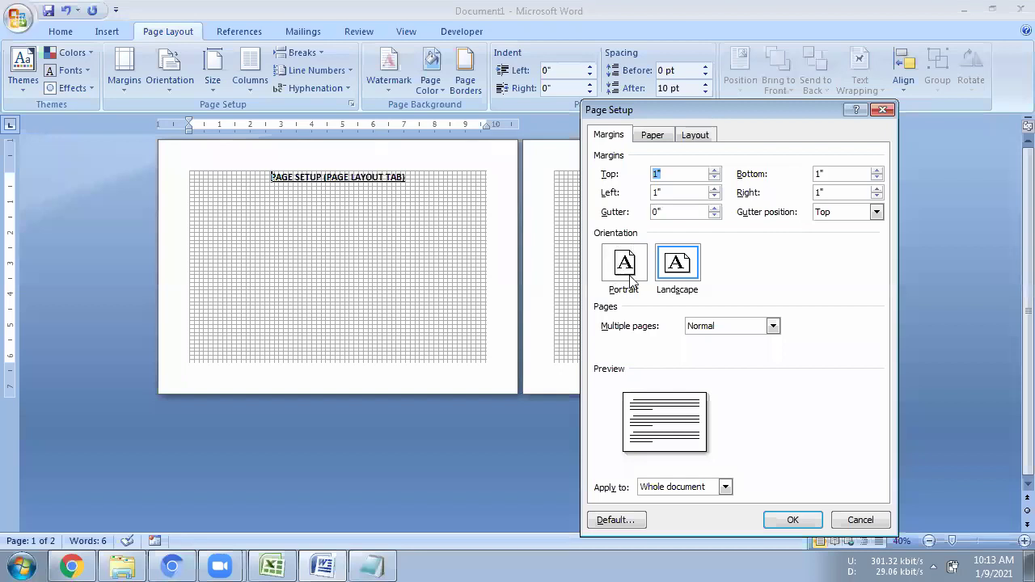
{"action": "left_click", "coordinate": [682, 274]}
{"action": "left_click", "coordinate": [783, 523]}
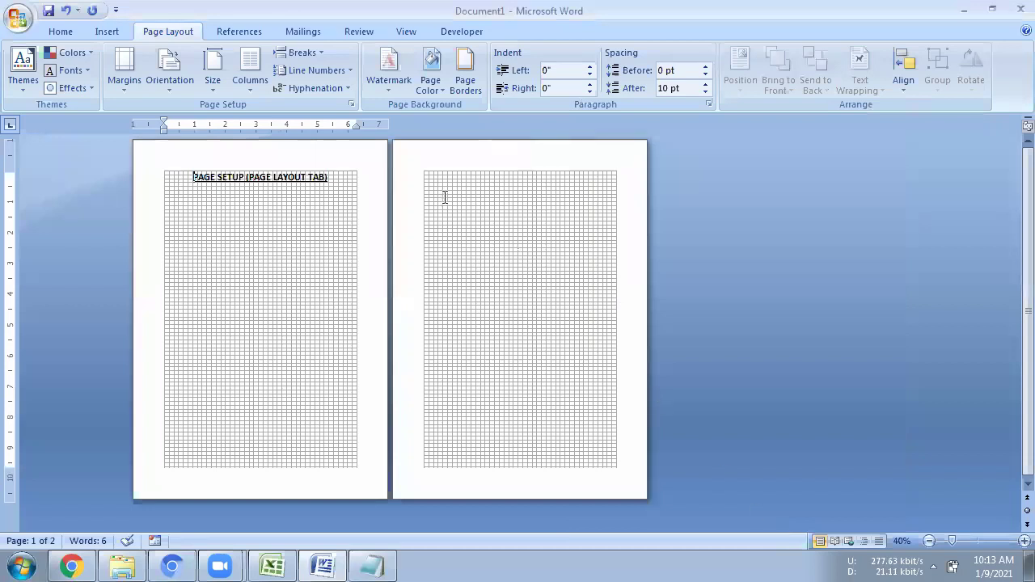
{"action": "left_click", "coordinate": [422, 175]}
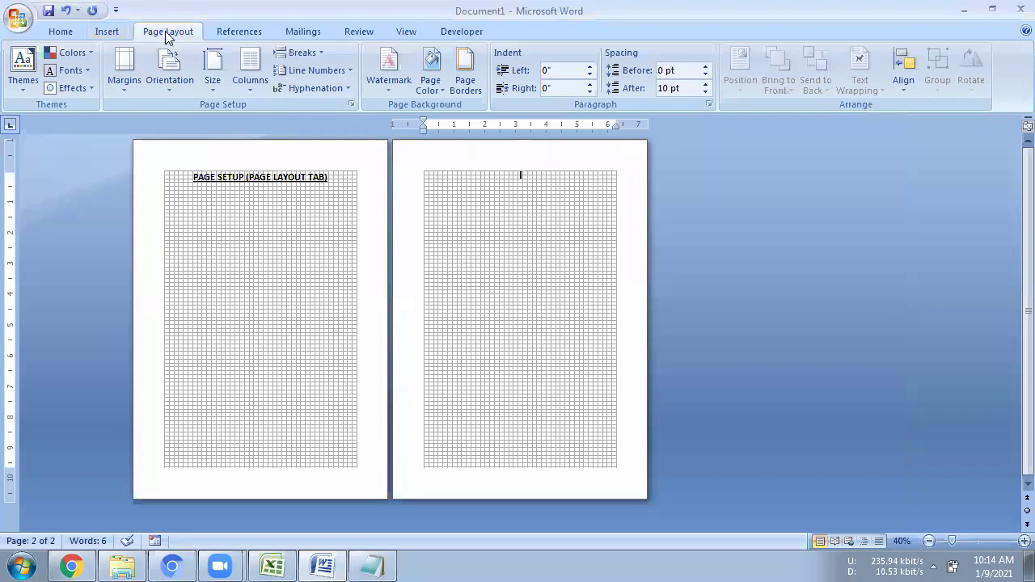
Left-align the empty paragraph on page 2.
{"action": "left_click", "coordinate": [63, 33]}
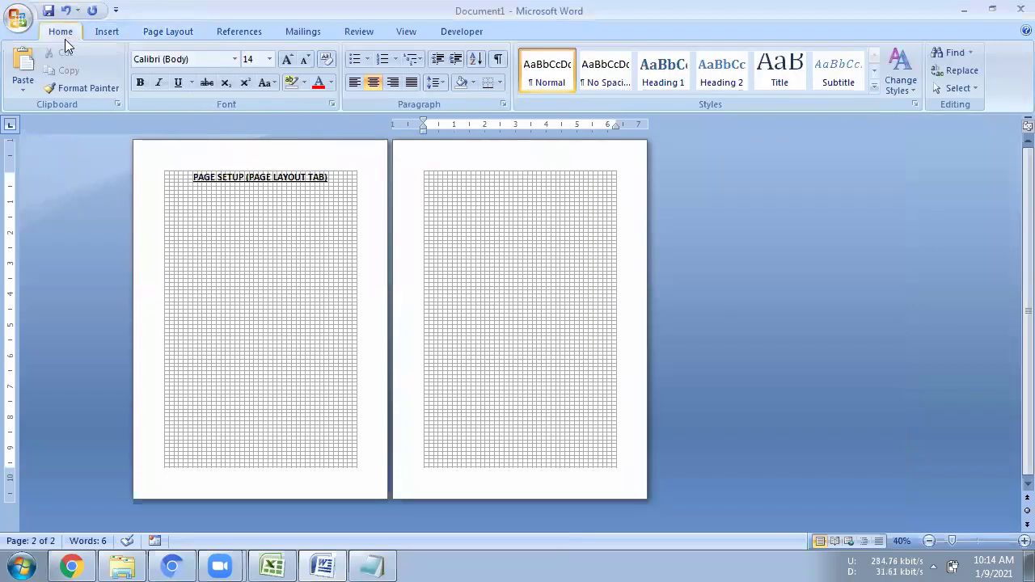
{"action": "left_click", "coordinate": [154, 33]}
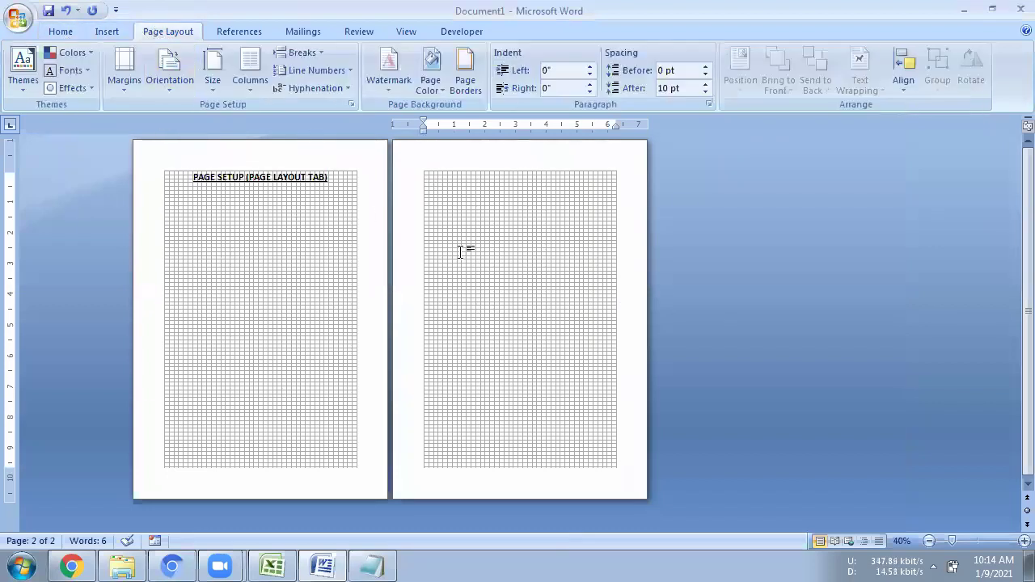
{"action": "left_click", "coordinate": [66, 30]}
{"action": "left_click", "coordinate": [353, 84]}
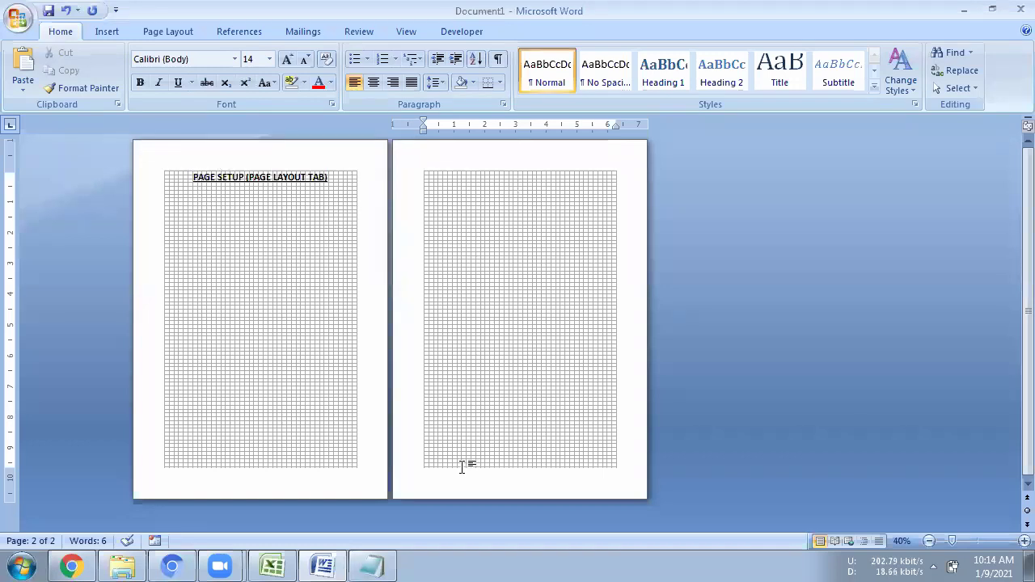
Try landscape orientation, then return both pages to portrait.
{"action": "left_click", "coordinate": [165, 34]}
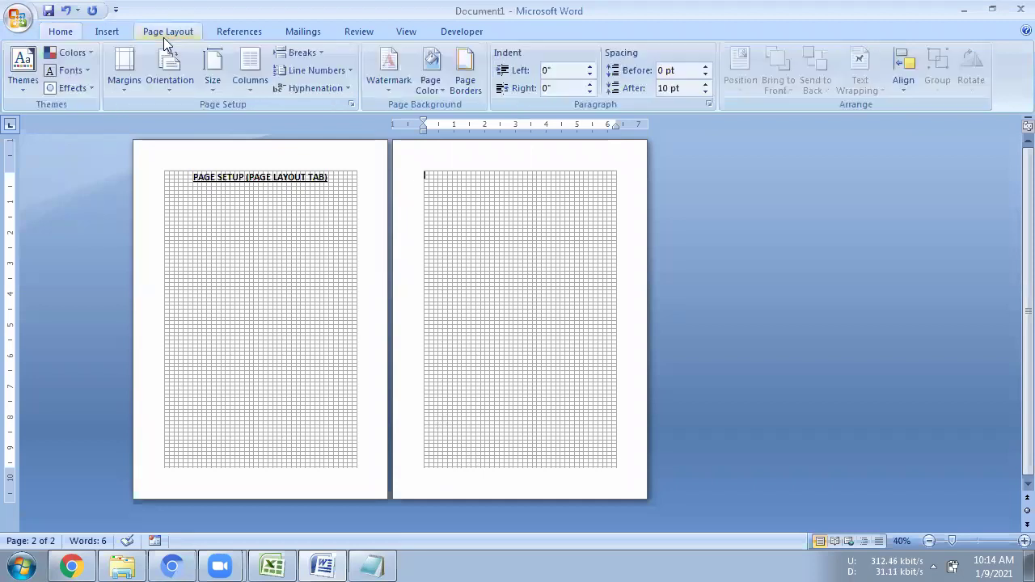
{"action": "left_click", "coordinate": [167, 88]}
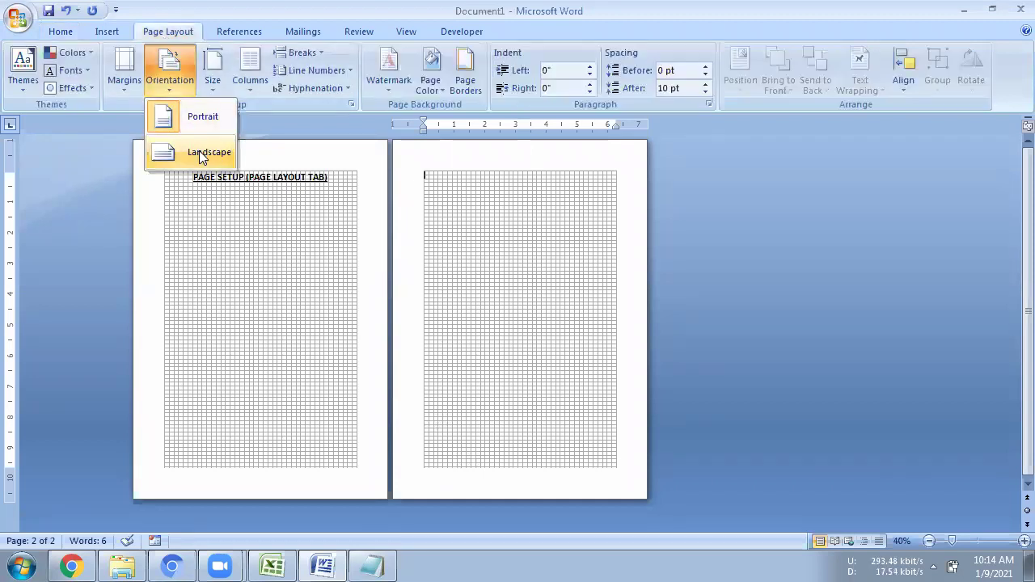
{"action": "left_click", "coordinate": [199, 150]}
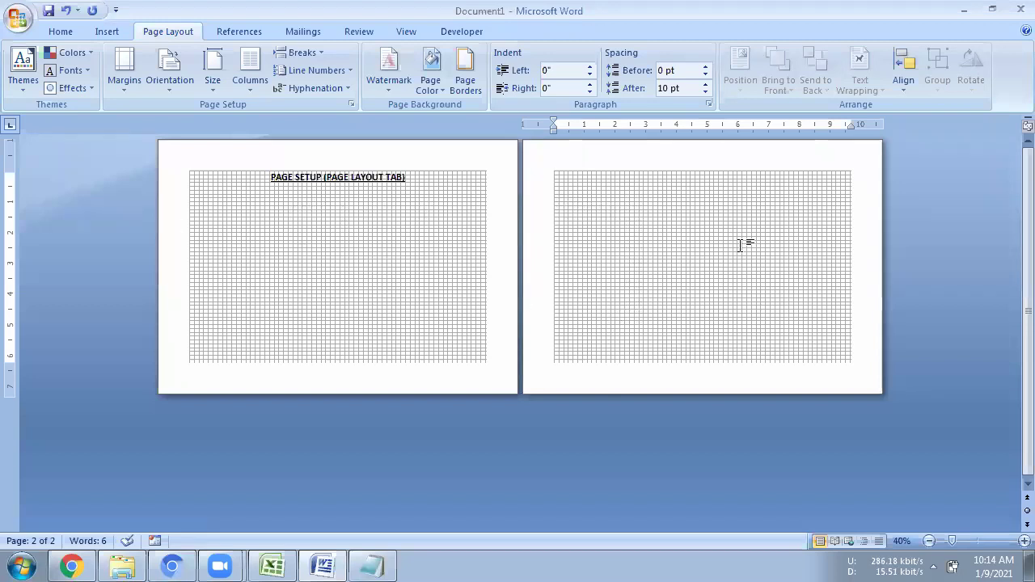
{"action": "left_click", "coordinate": [176, 84]}
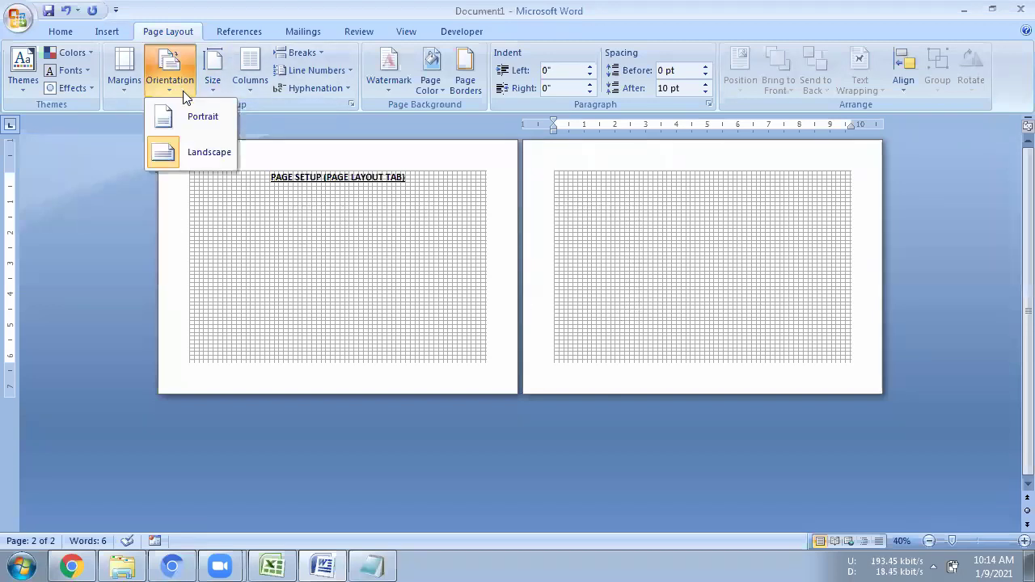
{"action": "left_click", "coordinate": [198, 117]}
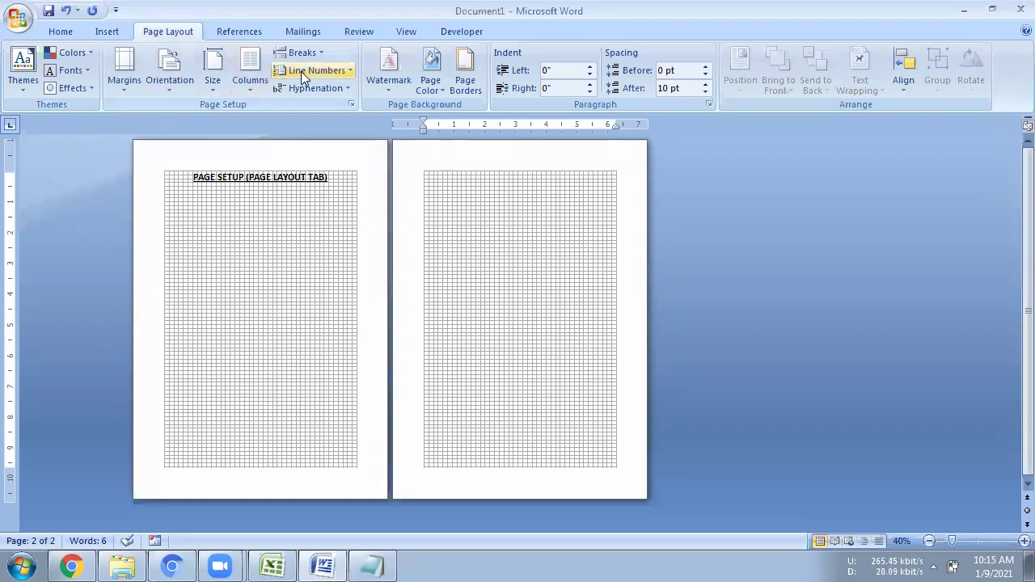
{"action": "left_click", "coordinate": [314, 53]}
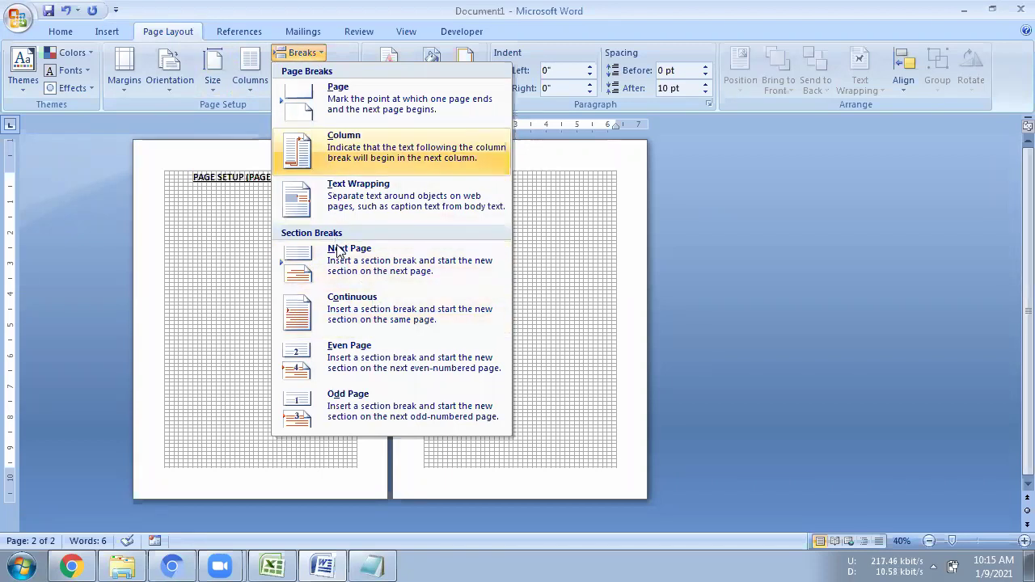
{"action": "left_click", "coordinate": [627, 259]}
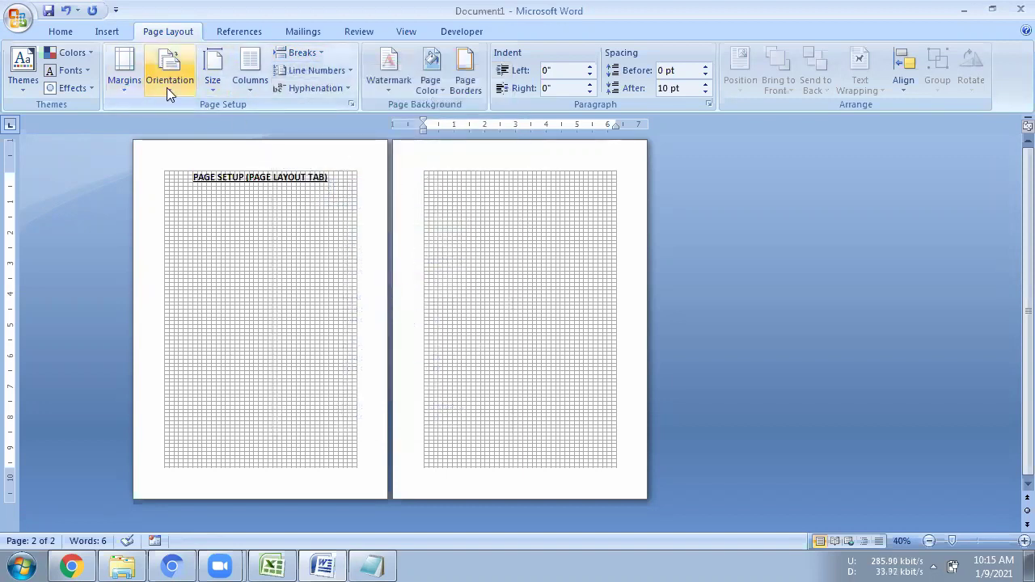
{"action": "left_click", "coordinate": [301, 52]}
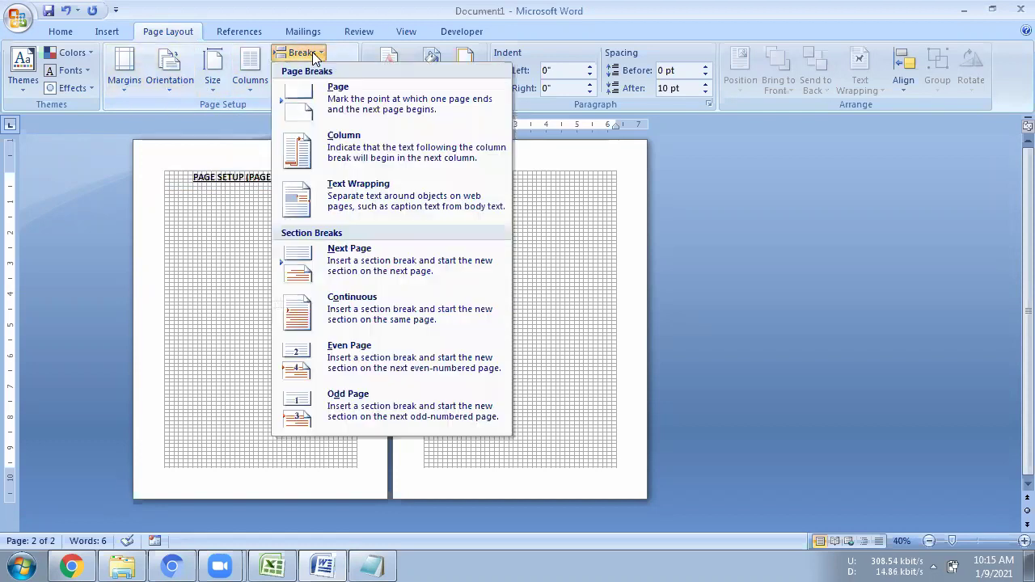
{"action": "left_click", "coordinate": [340, 250]}
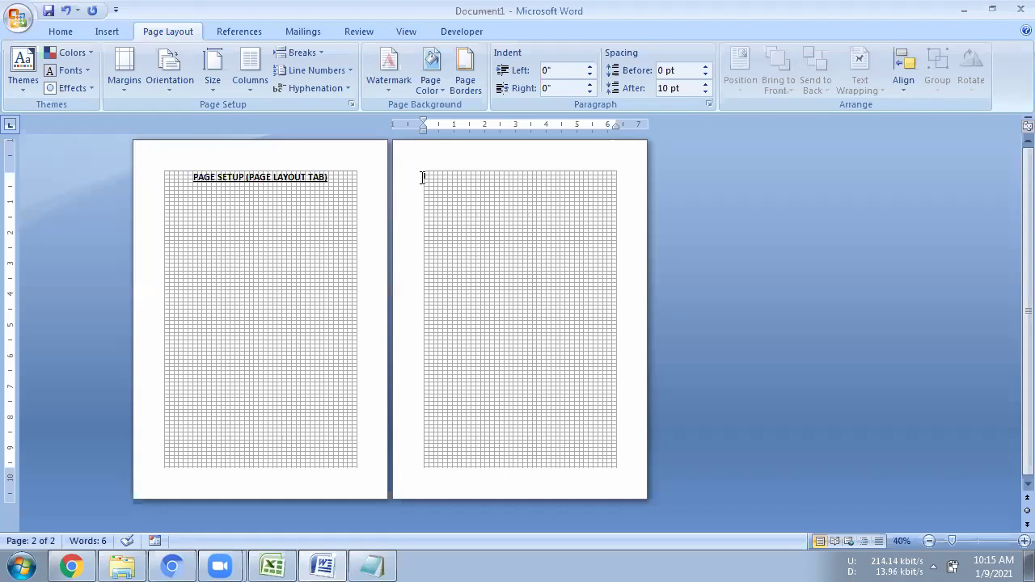
{"action": "left_click", "coordinate": [163, 90]}
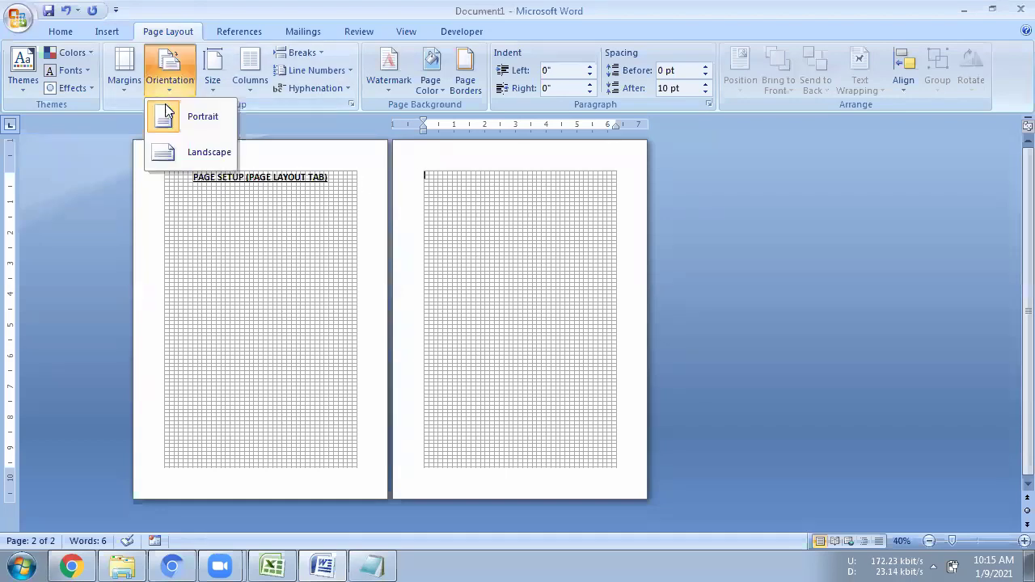
{"action": "left_click", "coordinate": [182, 152]}
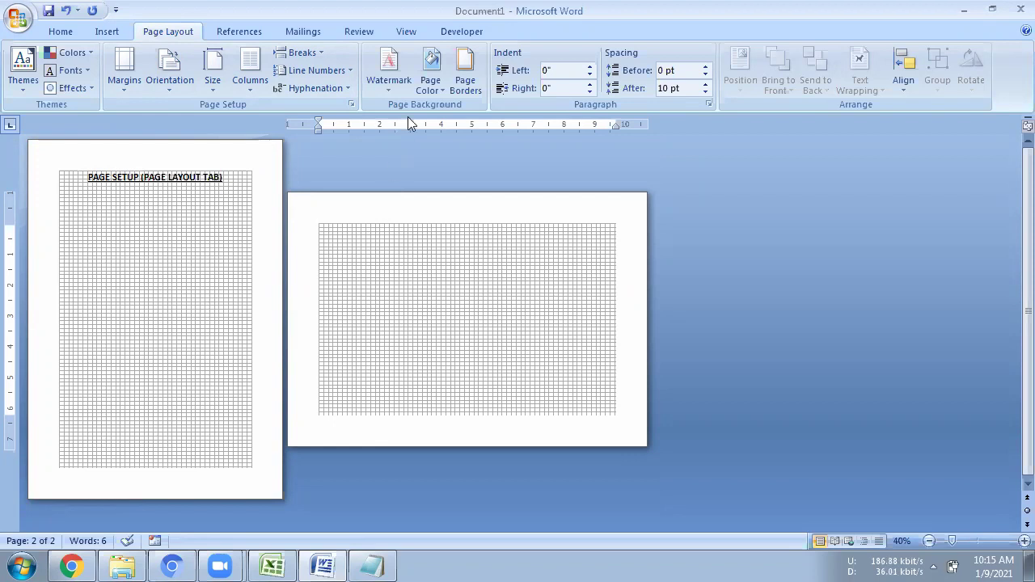
{"action": "left_click", "coordinate": [320, 55]}
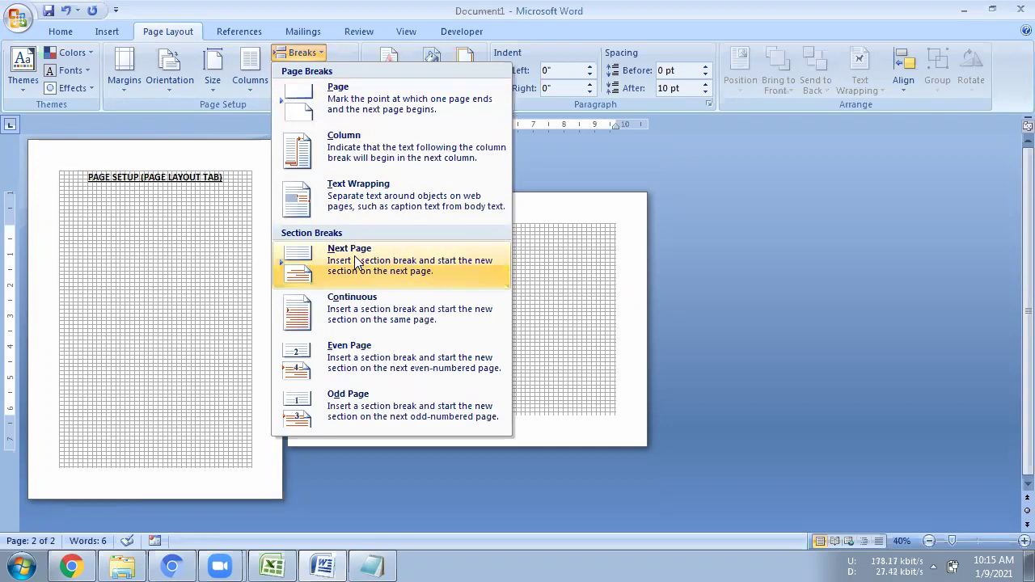
{"action": "left_click", "coordinate": [559, 210]}
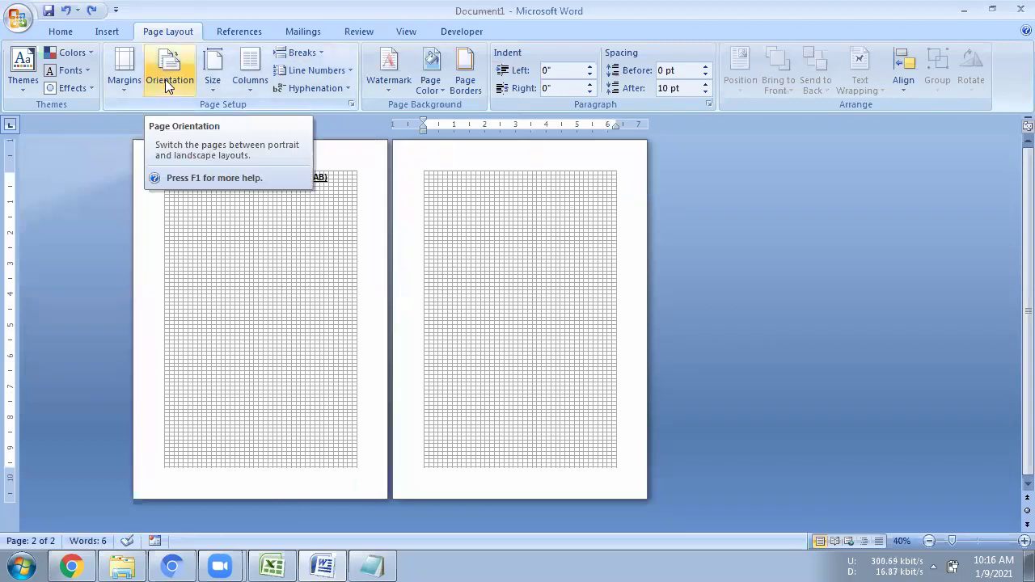
Glance at the Orientation choices, then open the Page Layout Size list.
{"action": "left_click", "coordinate": [169, 83]}
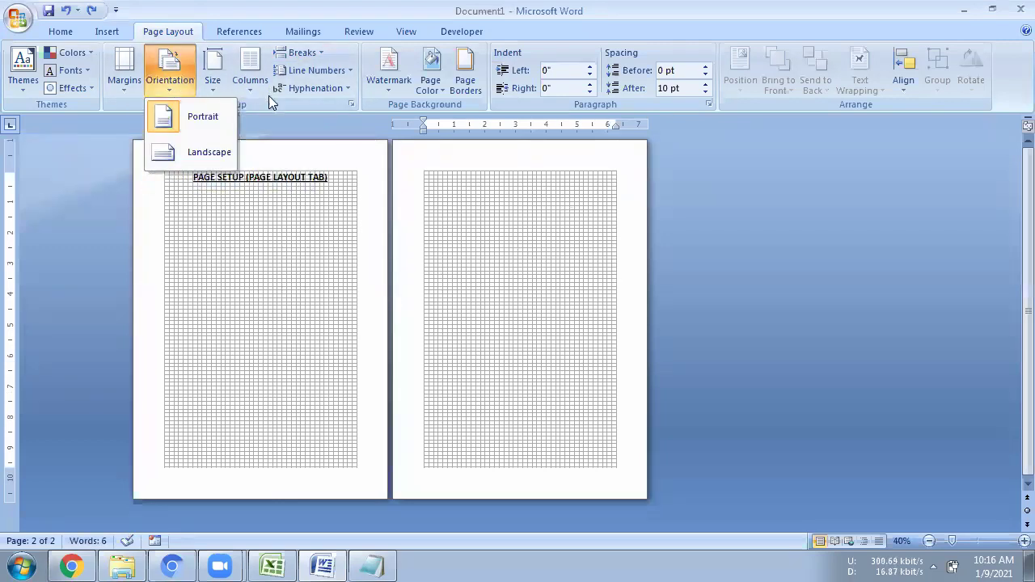
{"action": "left_click", "coordinate": [213, 84]}
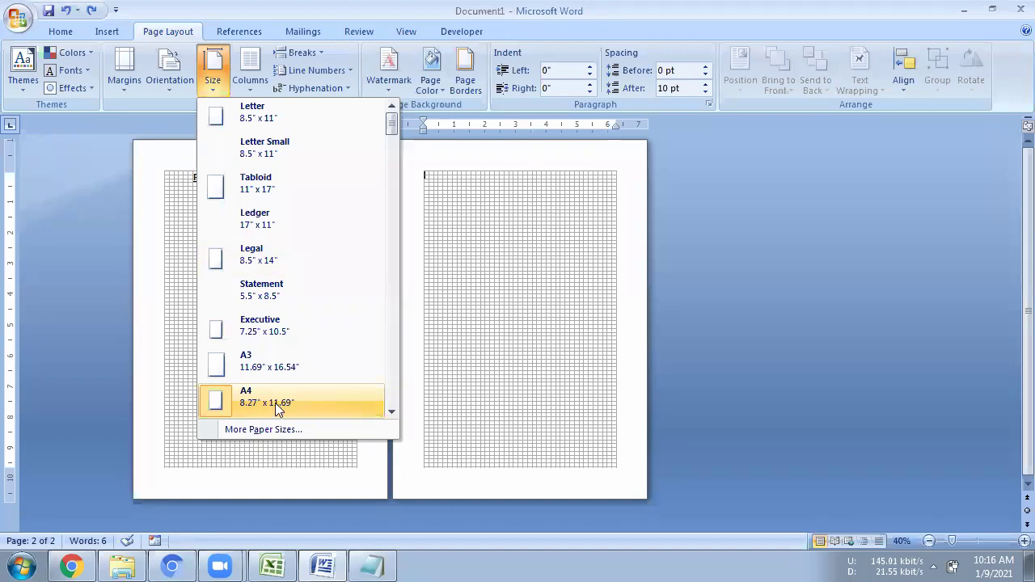
Switch the paper from A4 to Letter, 8.5" x 11", and put the cursor on page 1.
{"action": "left_click", "coordinate": [275, 403]}
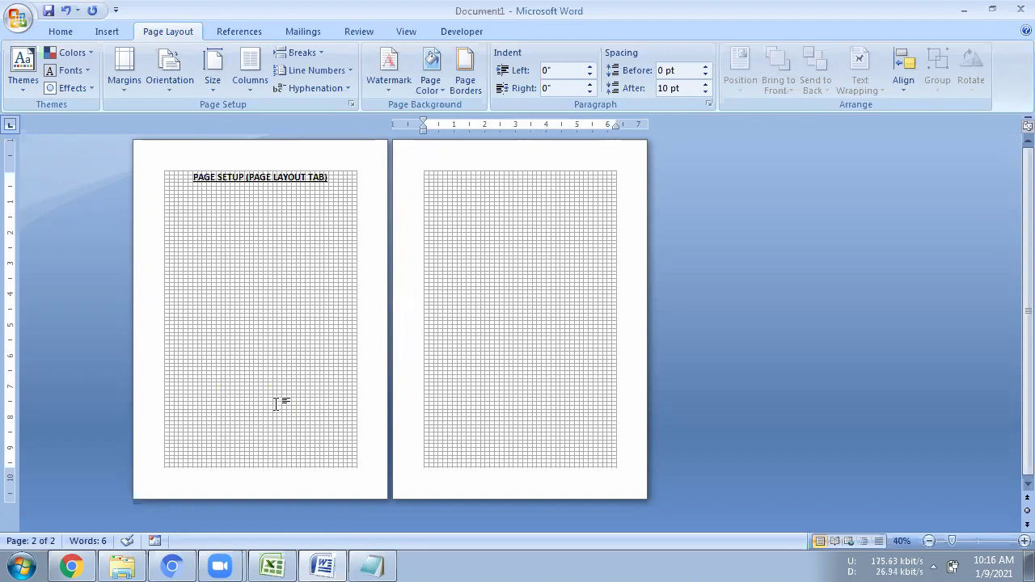
{"action": "left_click", "coordinate": [220, 87]}
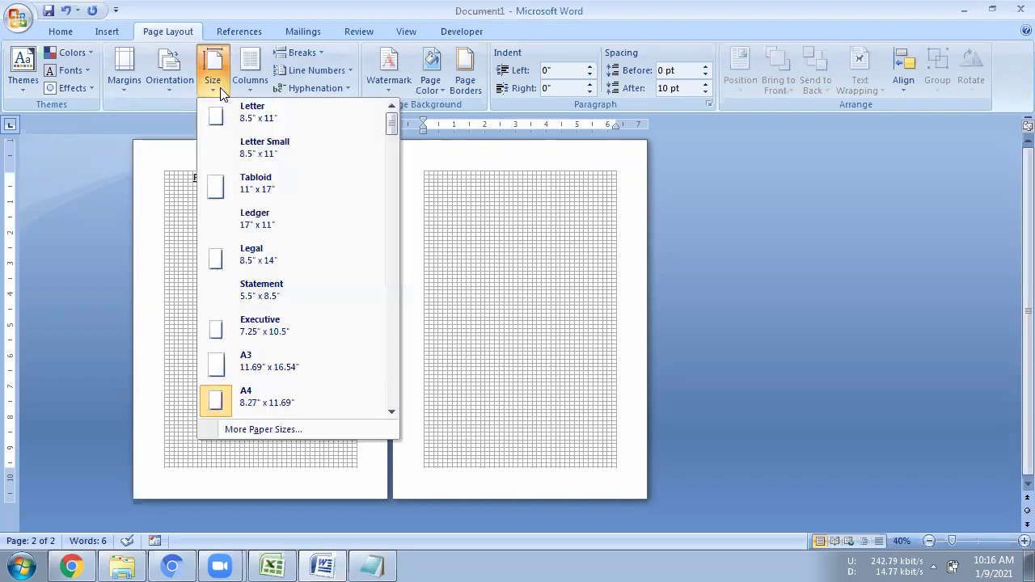
{"action": "left_click", "coordinate": [270, 112]}
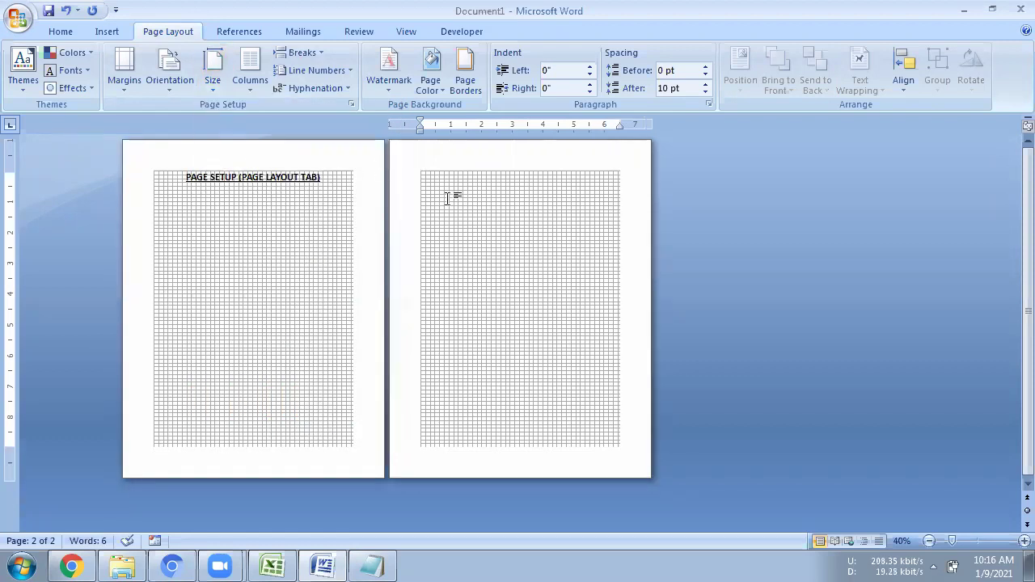
{"action": "left_click", "coordinate": [220, 81]}
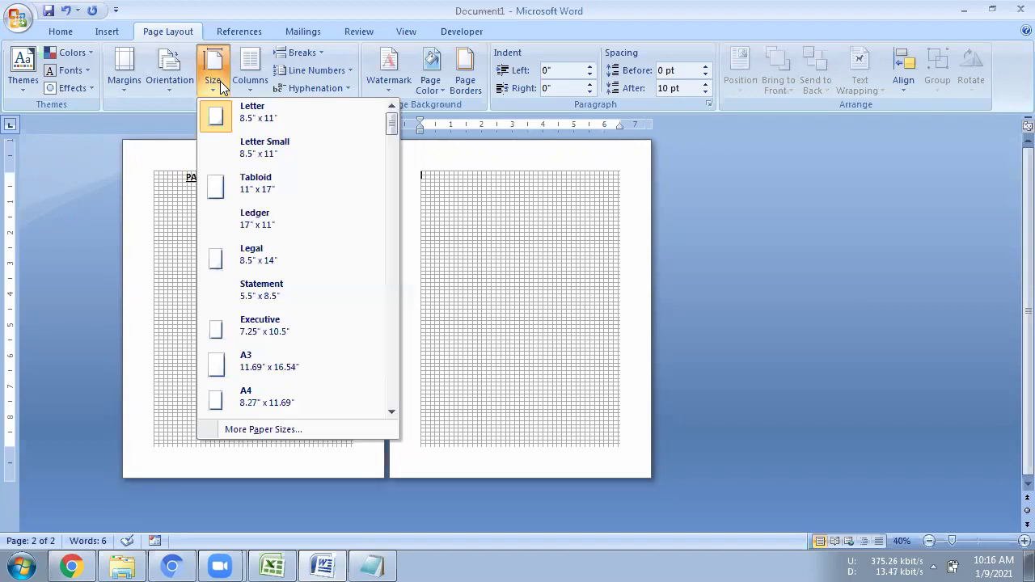
{"action": "left_click", "coordinate": [257, 119]}
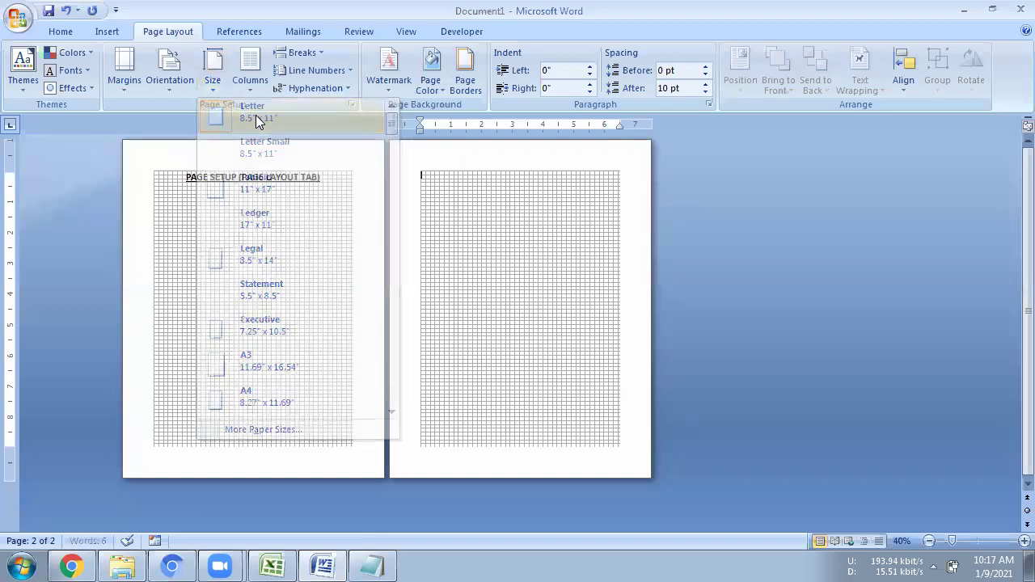
{"action": "left_click", "coordinate": [372, 266]}
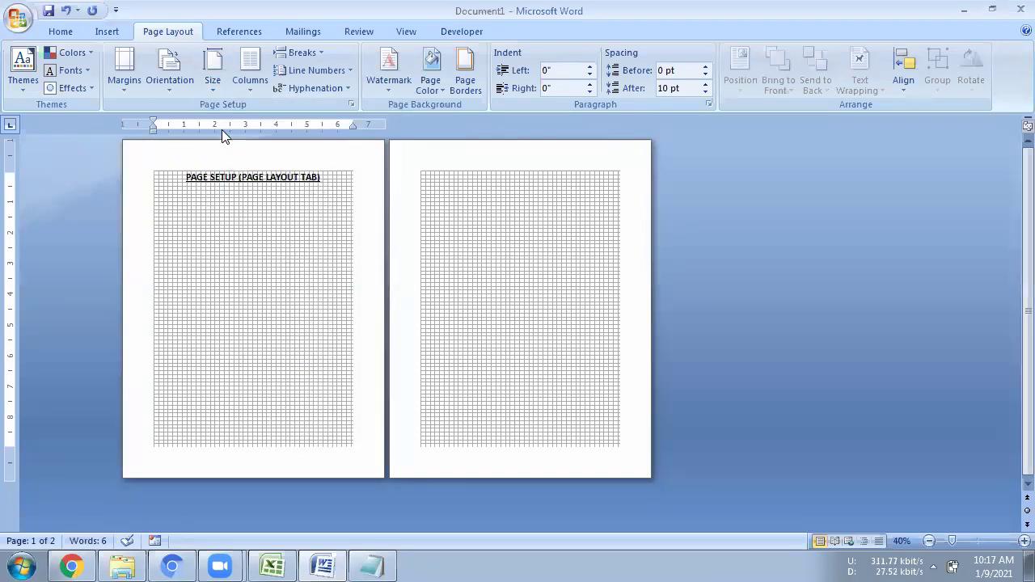
Change the paper size to Legal, 8.5" x 14".
{"action": "left_click", "coordinate": [220, 79]}
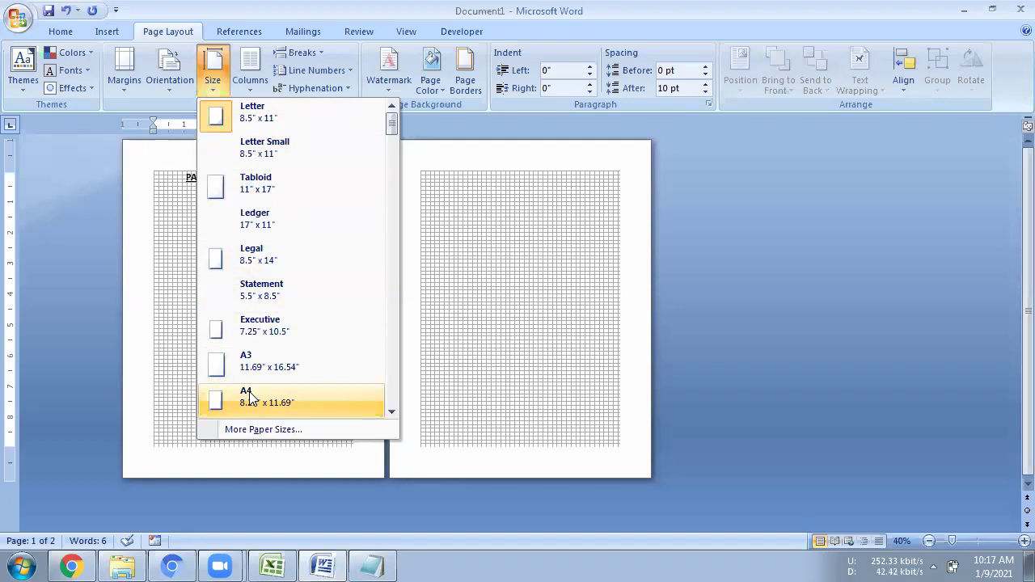
{"action": "left_click", "coordinate": [159, 326]}
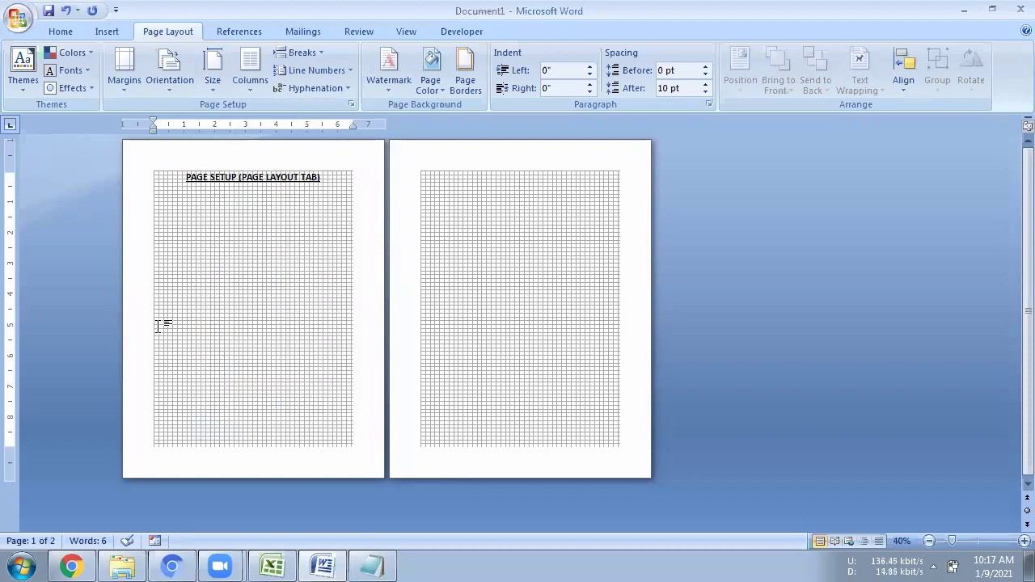
{"action": "left_click", "coordinate": [208, 90]}
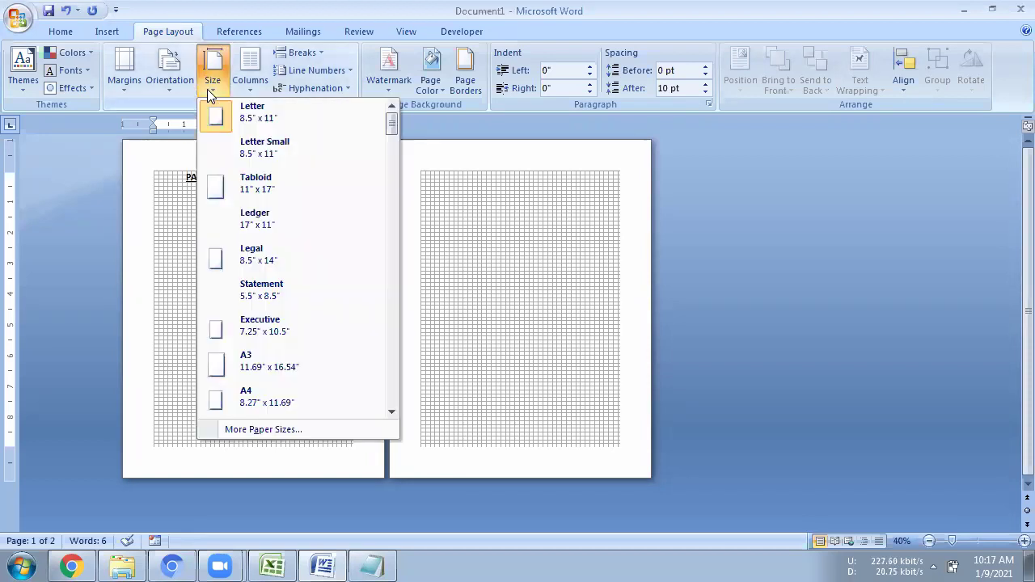
{"action": "left_click", "coordinate": [278, 258]}
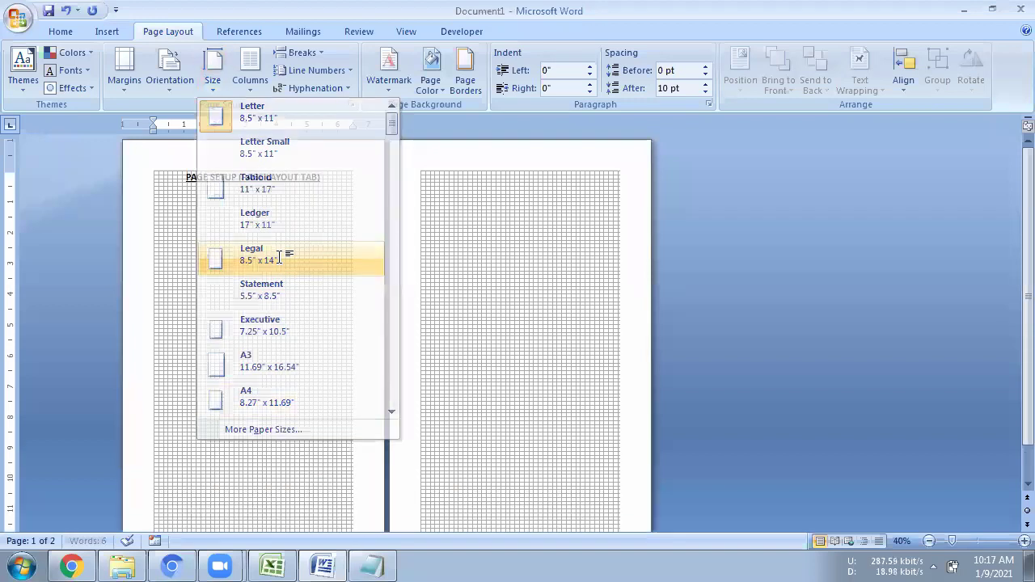
{"action": "scroll", "coordinate": [296, 294], "scroll_direction": "down", "scroll_amount": 2}
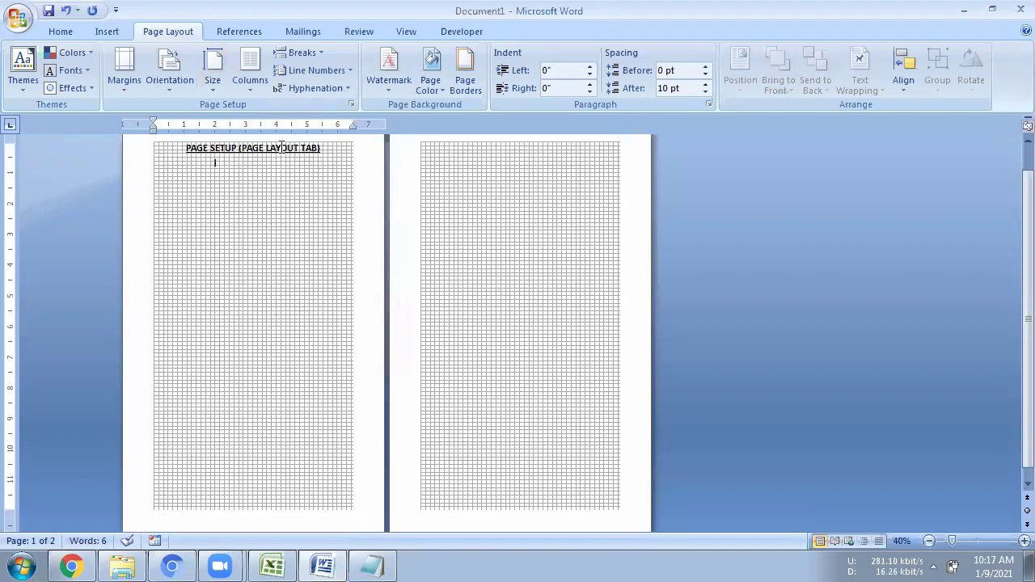
{"action": "scroll", "coordinate": [305, 363], "scroll_direction": "up", "scroll_amount": 2}
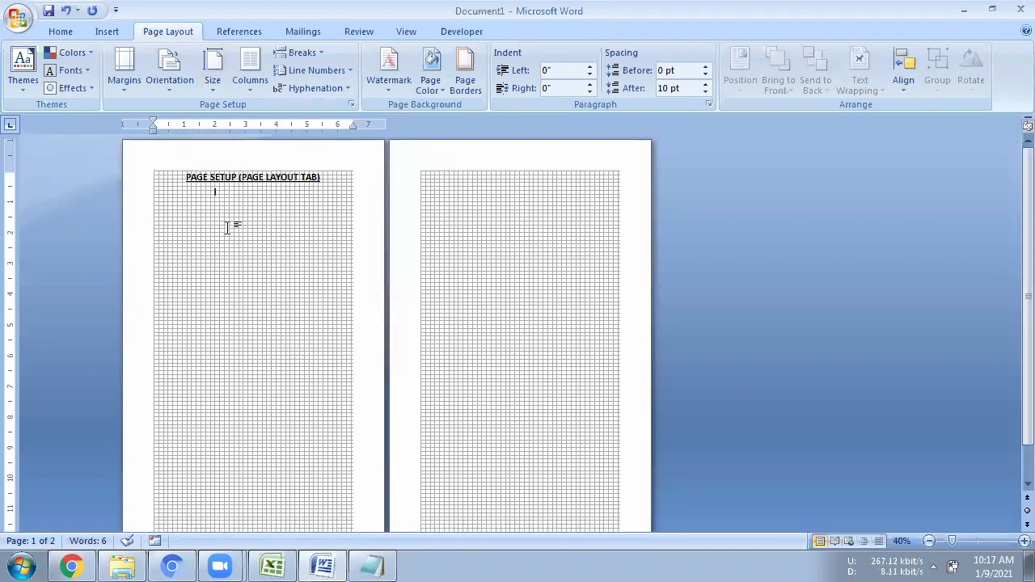
Drag the top margin down to lower the heading, then review More Paper Sizes.
{"action": "left_click_drag", "start_coordinate": [10, 169], "coordinate": [9, 240]}
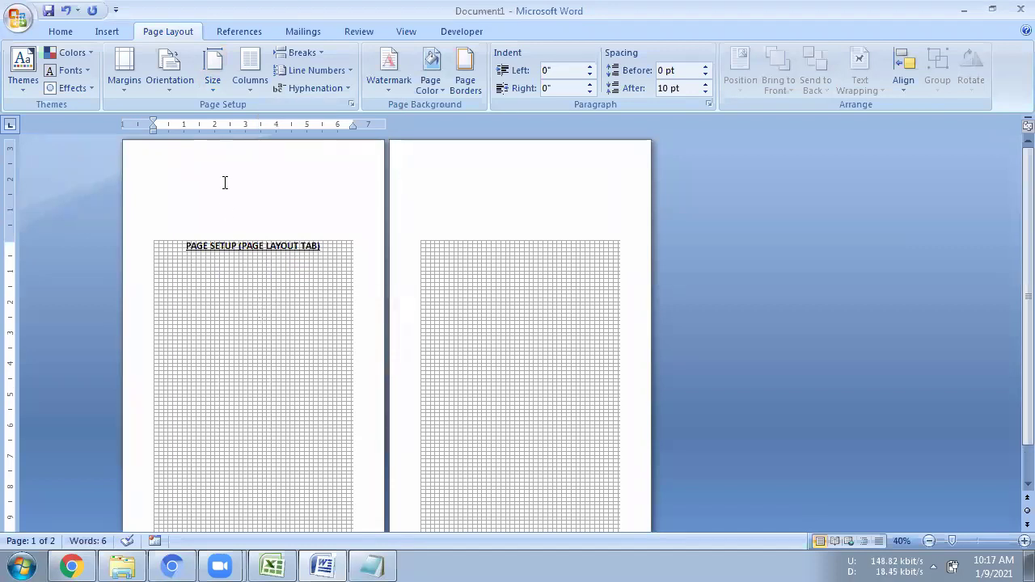
{"action": "left_click", "coordinate": [223, 89]}
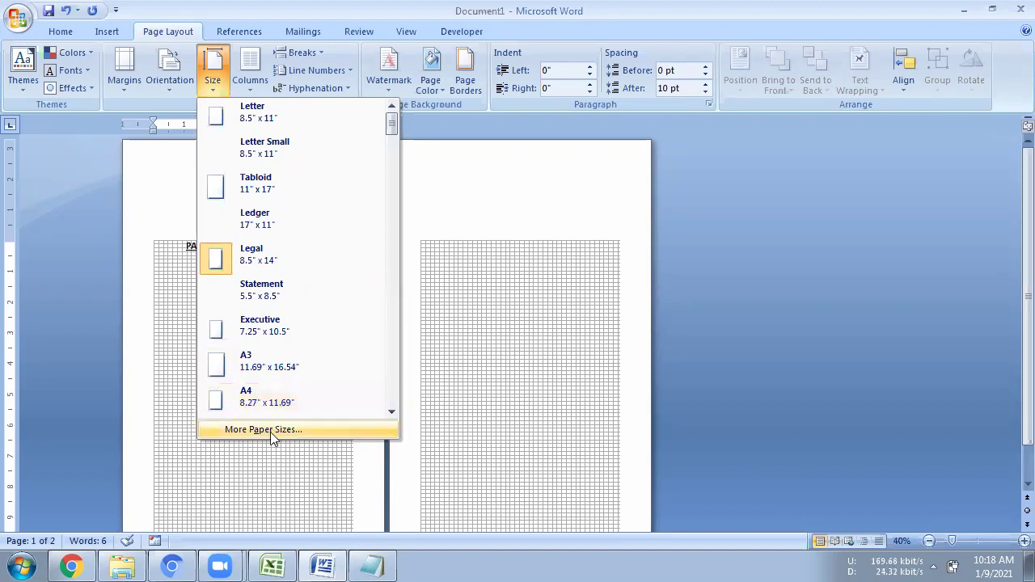
{"action": "left_click", "coordinate": [272, 432]}
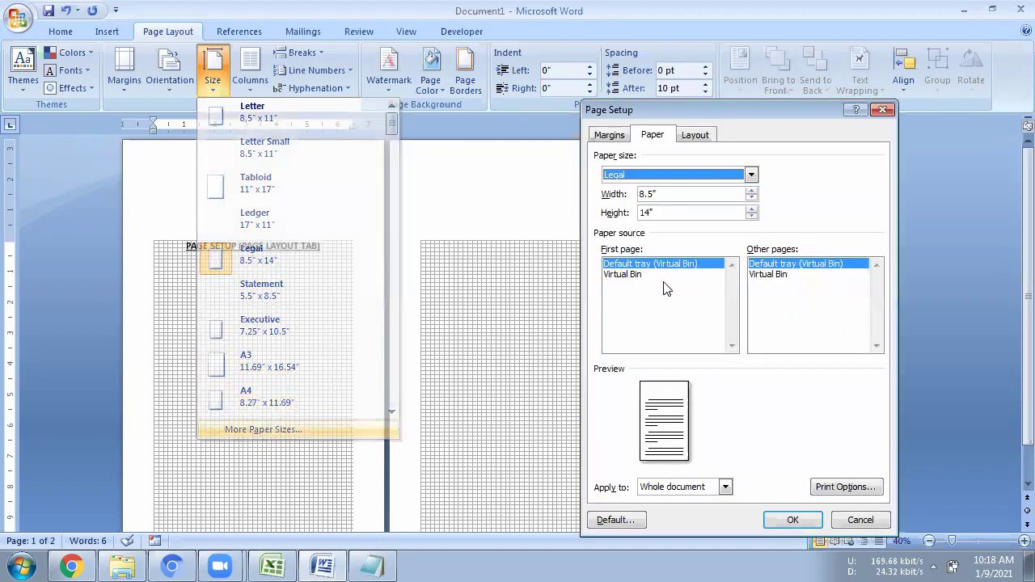
{"action": "left_click", "coordinate": [884, 109]}
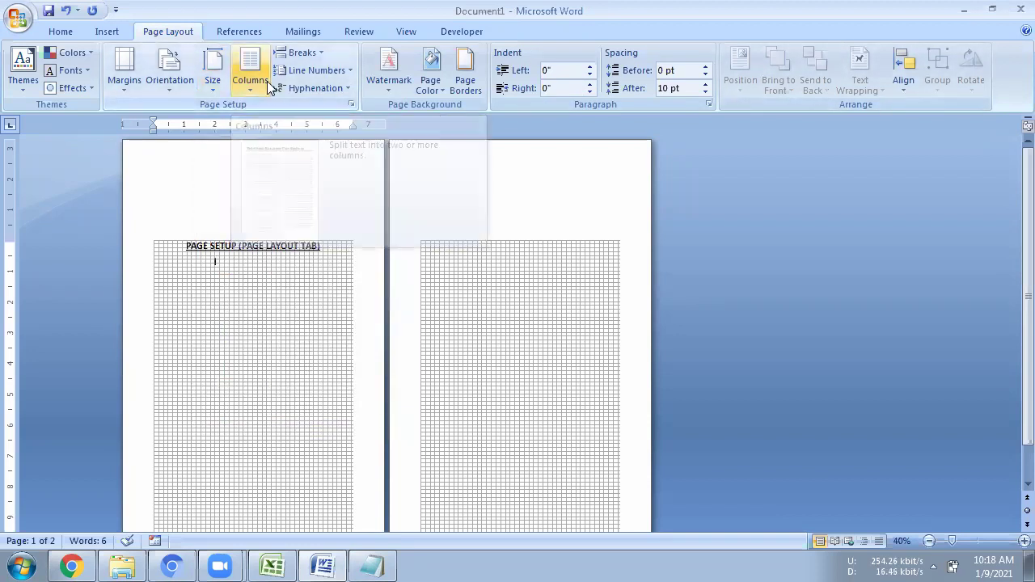
Try a two-column layout and undo it, then turn off the gridlines.
{"action": "scroll", "coordinate": [272, 126], "scroll_direction": "down", "scroll_amount": 3}
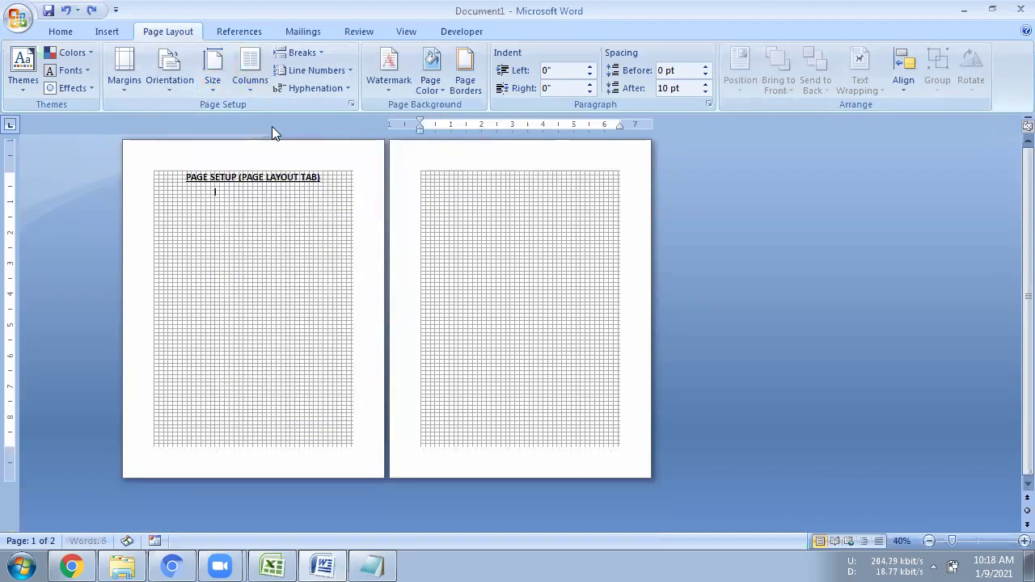
{"action": "left_click", "coordinate": [260, 84]}
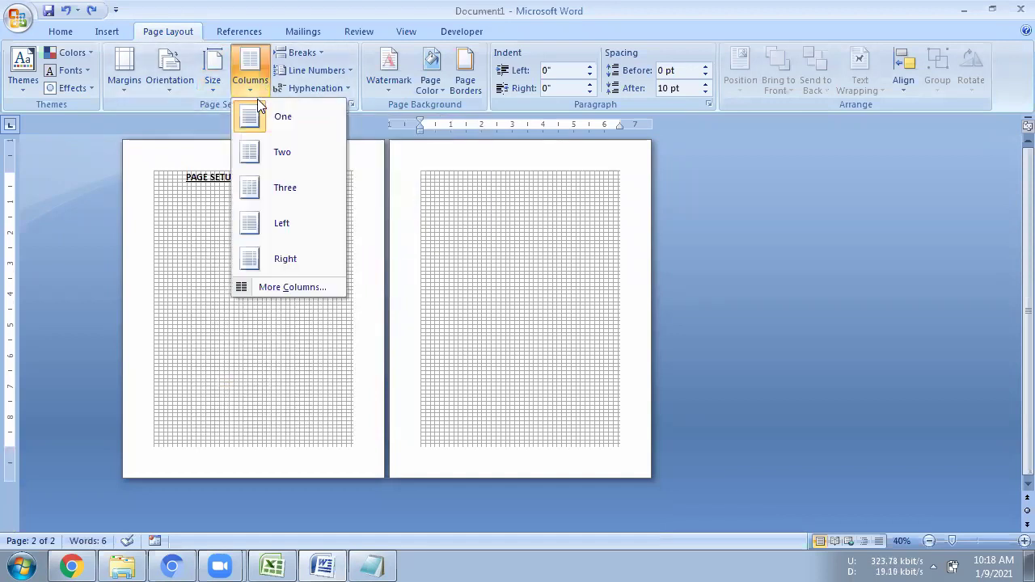
{"action": "left_click", "coordinate": [268, 154]}
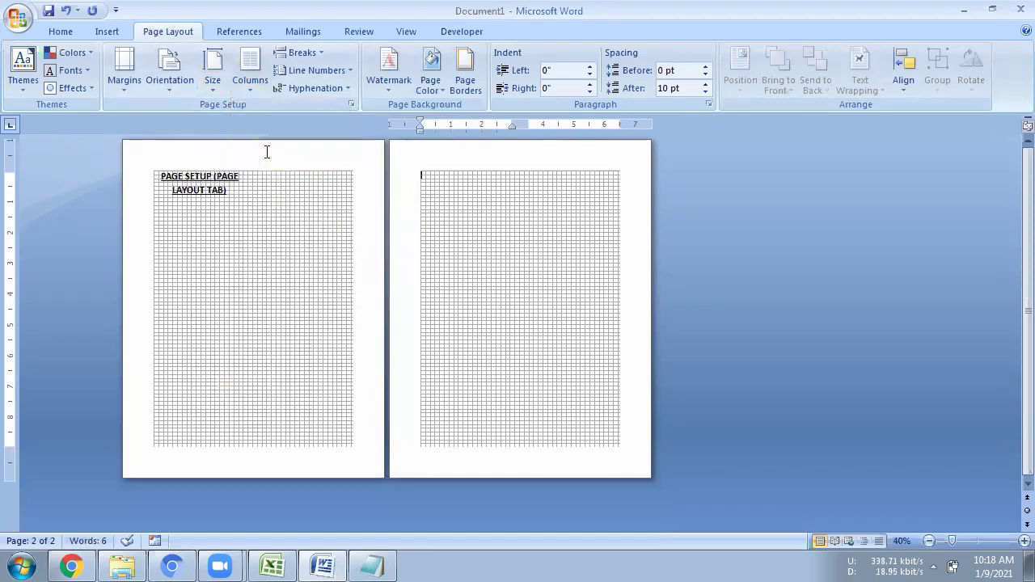
{"action": "key", "text": "ctrl+z"}
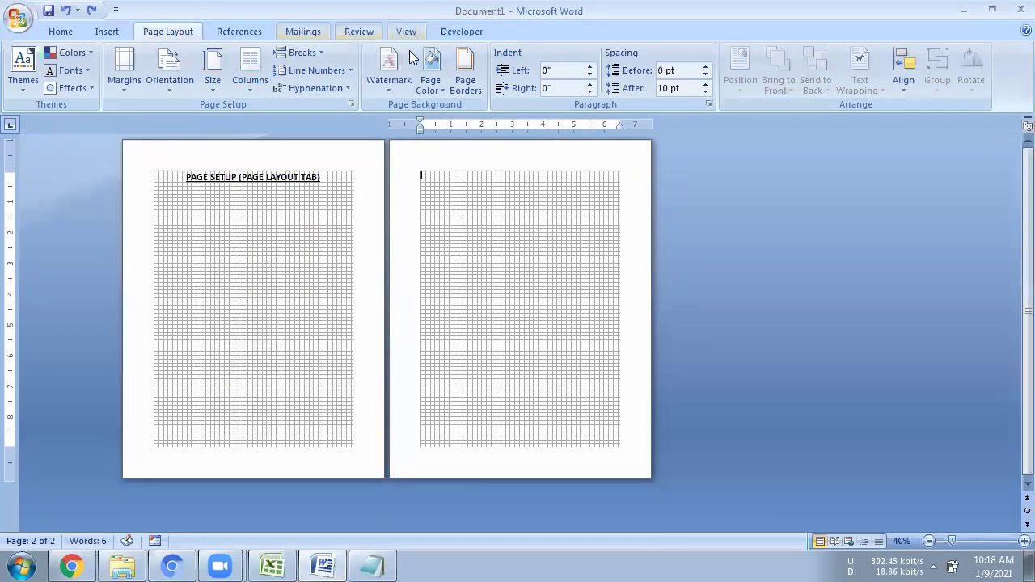
{"action": "scroll", "coordinate": [291, 76], "scroll_direction": "down", "scroll_amount": 4}
{"action": "left_click", "coordinate": [244, 214]}
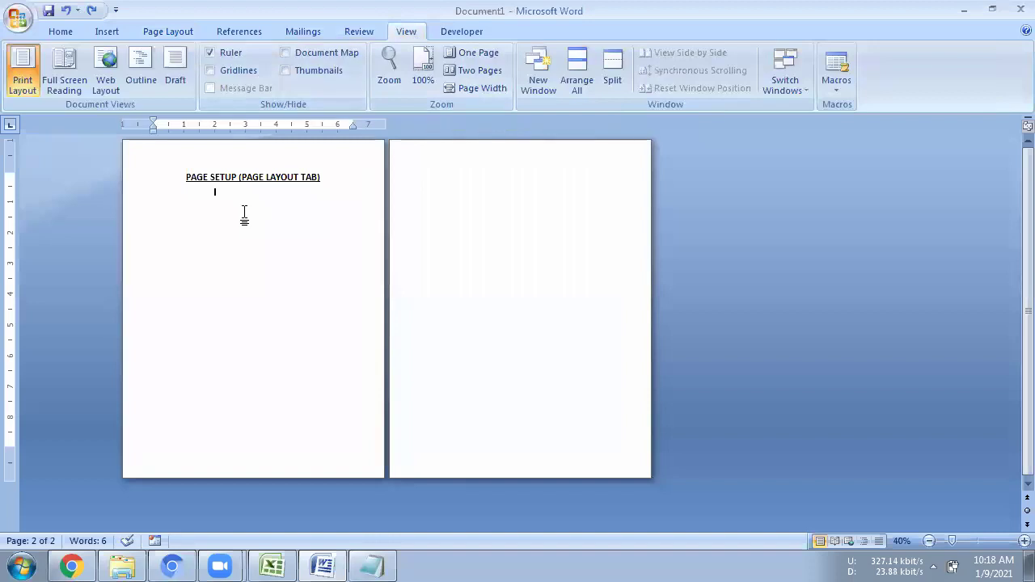
Start page 2 and generate ten sample paragraphs with =rand(10).
{"action": "key", "text": "ctrl+Return"}
{"action": "type", "text": "Margins"}
{"action": "type", "text": "(10,"}
{"action": "key", "text": "Return"}
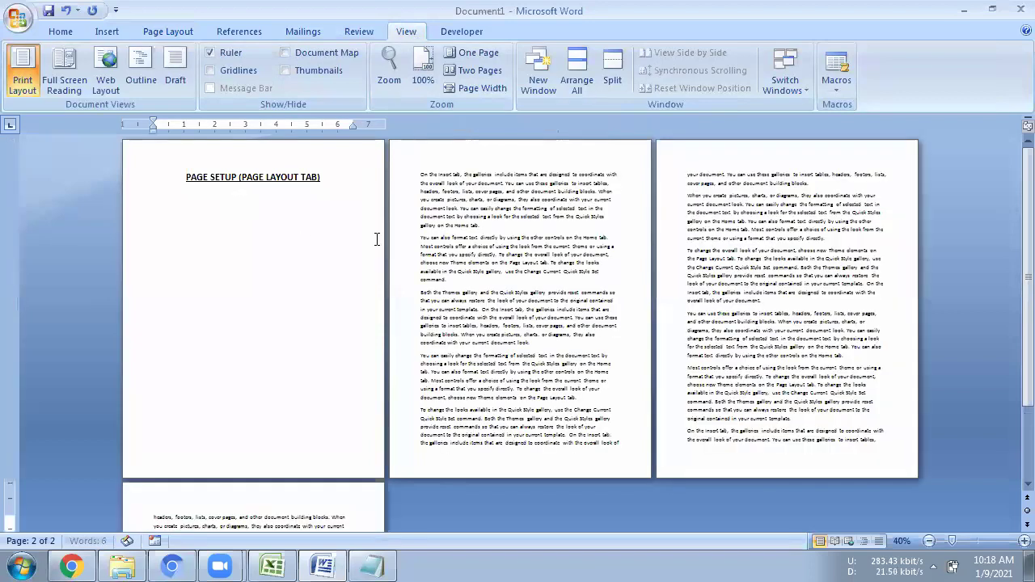
{"action": "scroll", "coordinate": [632, 255], "scroll_direction": "down", "scroll_amount": 1}
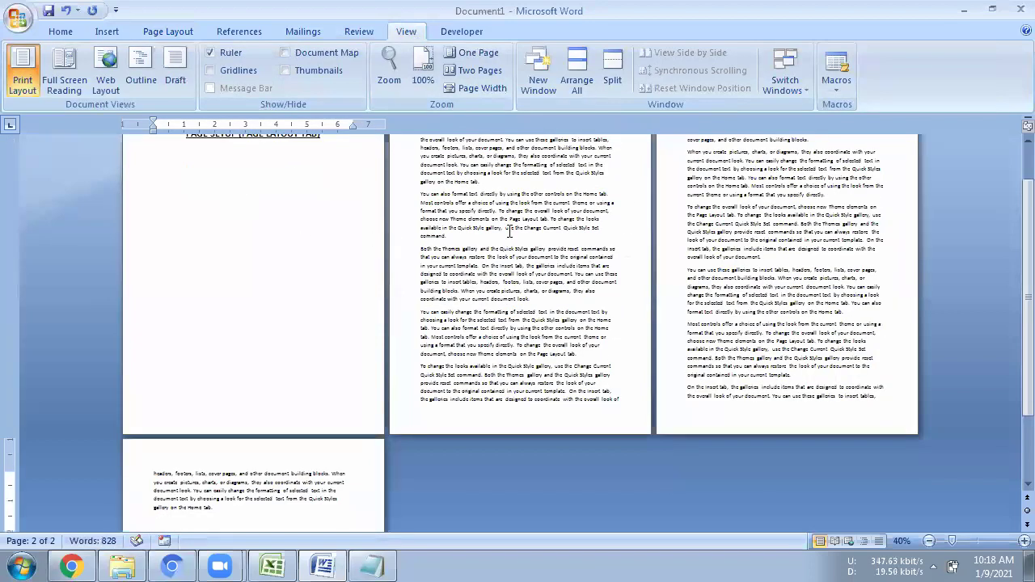
Select all the document text and justify it.
{"action": "left_click", "coordinate": [61, 32]}
{"action": "key", "text": "ctrl+a"}
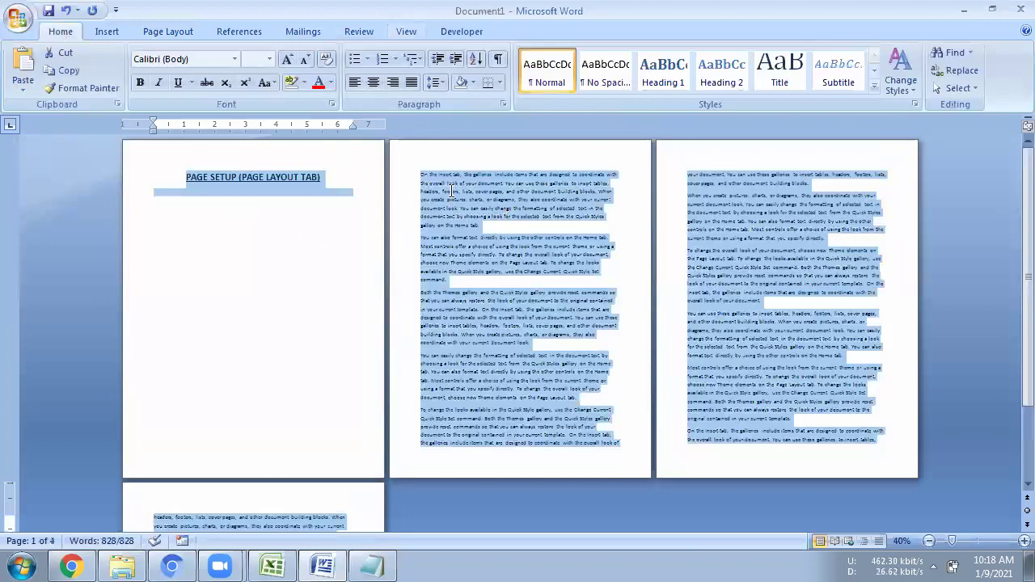
{"action": "key", "text": "ctrl+j"}
{"action": "left_click", "coordinate": [477, 179]}
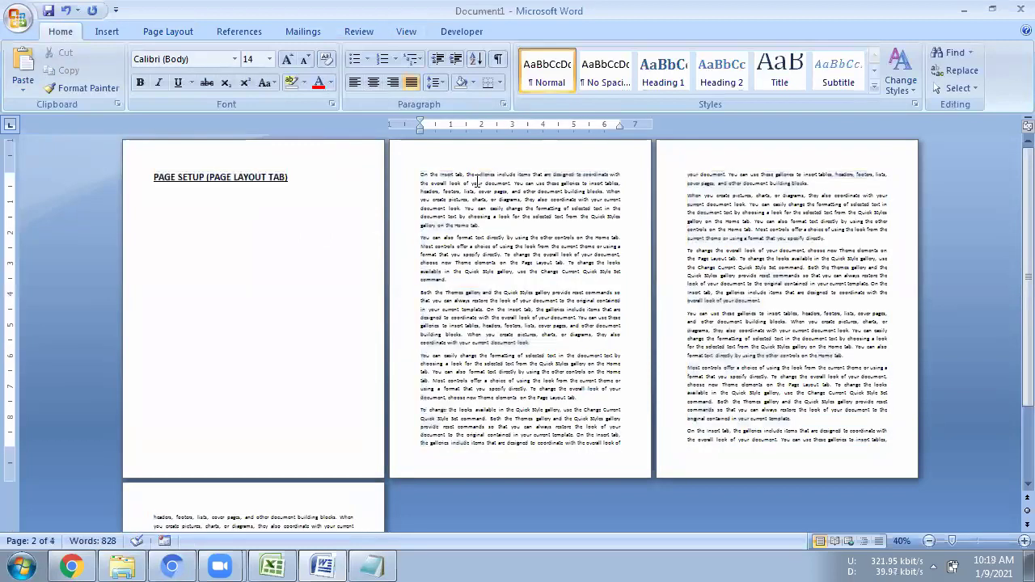
{"action": "key", "text": "ctrl+a"}
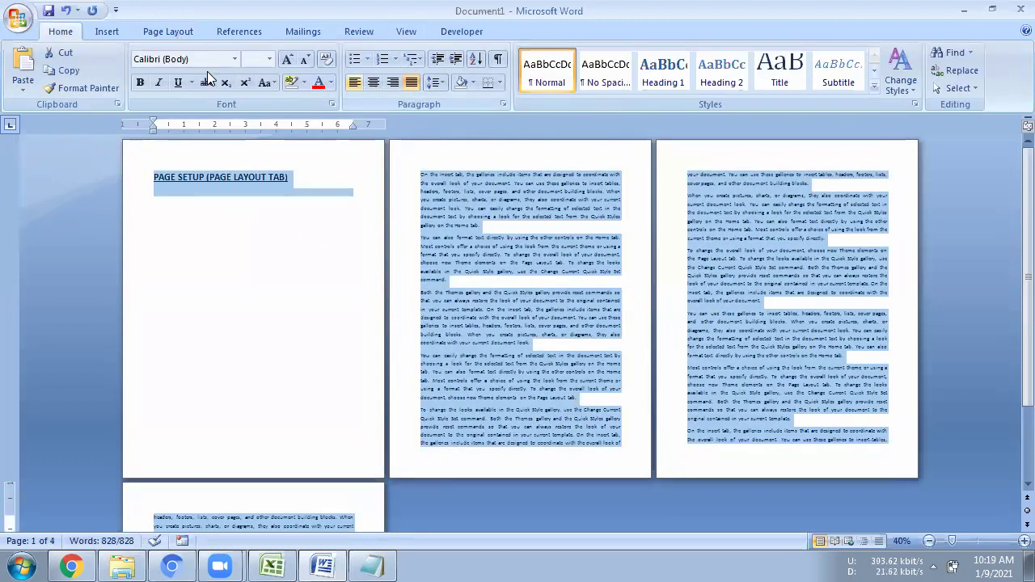
{"action": "key", "text": "alt+p"}
Set the selected text in two columns and narrow the gap between them on the ruler.
{"action": "key", "text": "j"}
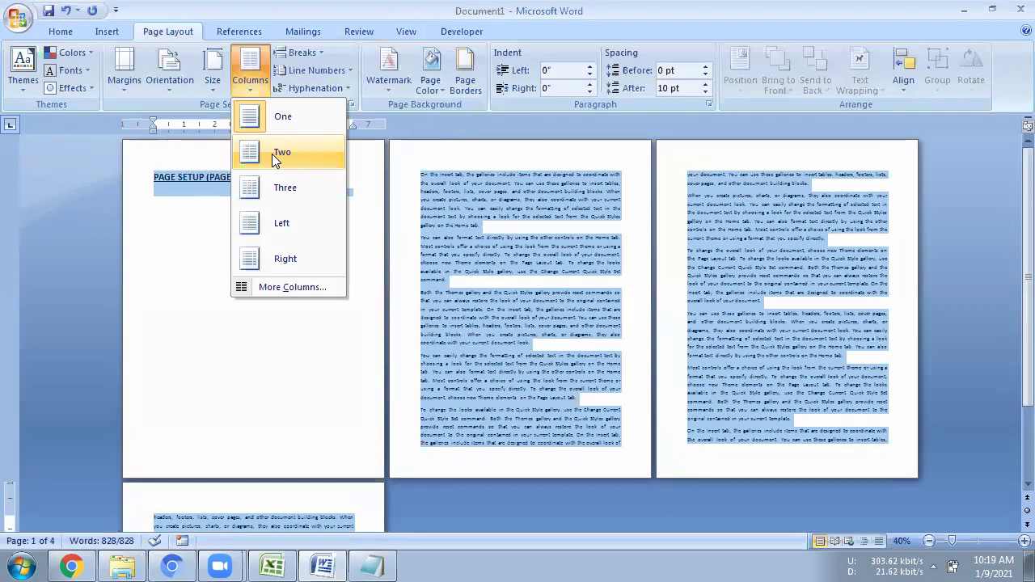
{"action": "left_click", "coordinate": [272, 153]}
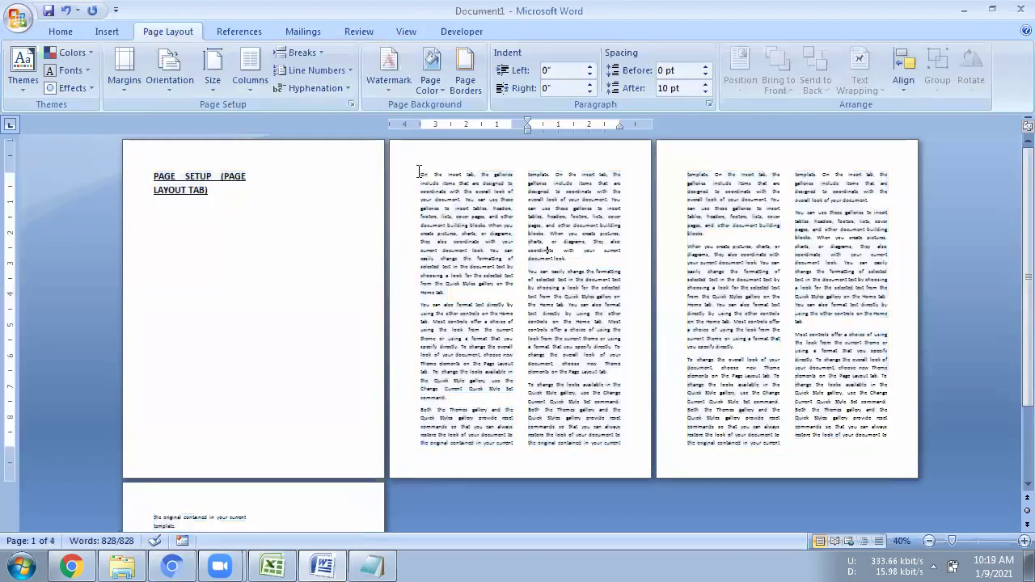
{"action": "left_click_drag", "start_coordinate": [419, 173], "coordinate": [509, 174]}
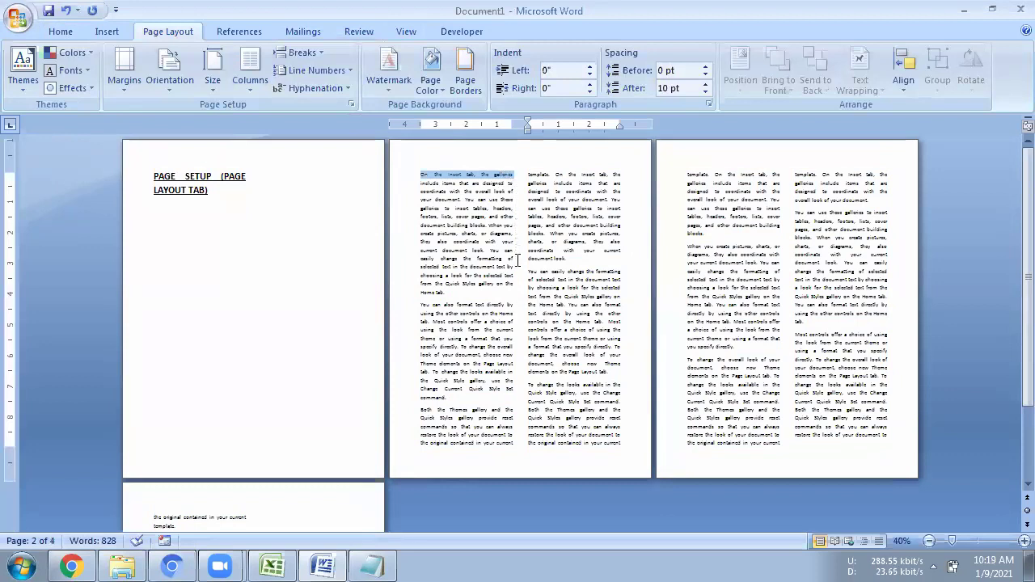
{"action": "left_click", "coordinate": [513, 443], "text": "shift"}
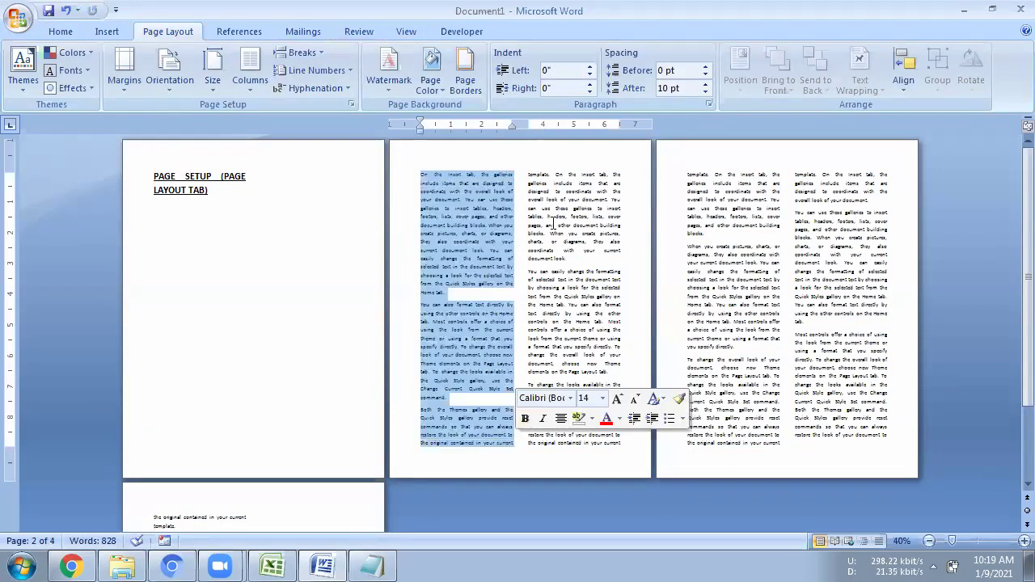
{"action": "left_click_drag", "start_coordinate": [530, 174], "coordinate": [623, 435]}
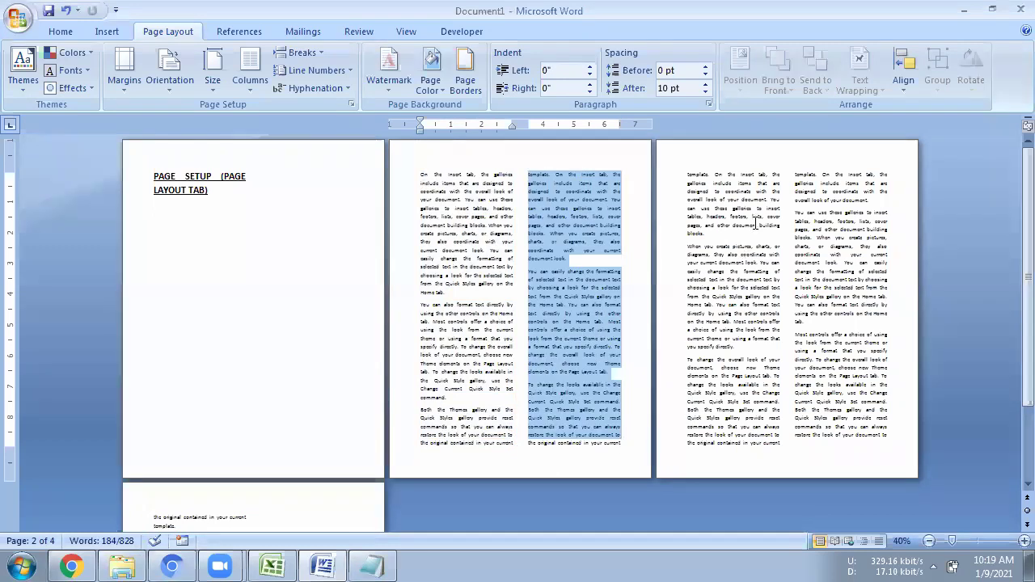
{"action": "left_click", "coordinate": [529, 188]}
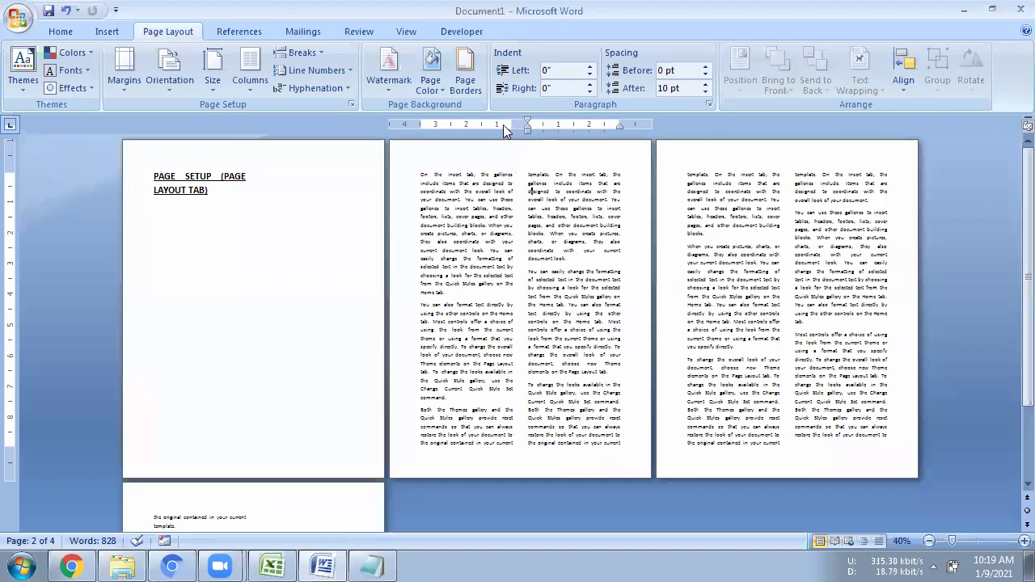
{"action": "mouse_move", "coordinate": [509, 126]}
{"action": "left_mouse_down"}
{"action": "mouse_move", "coordinate": [497, 126]}
{"action": "mouse_move", "coordinate": [521, 128]}
{"action": "left_mouse_up"}
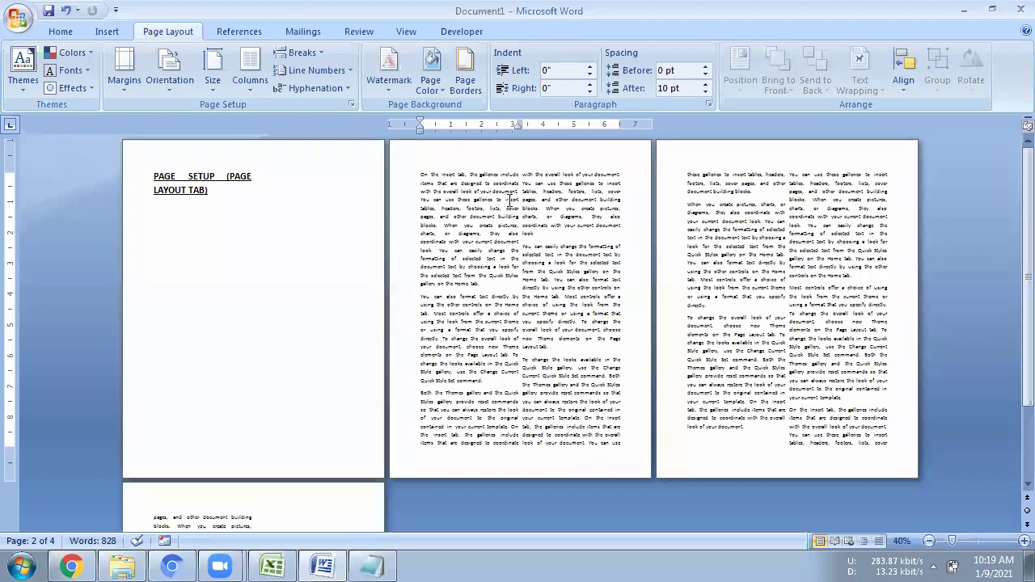
{"action": "left_click", "coordinate": [253, 83]}
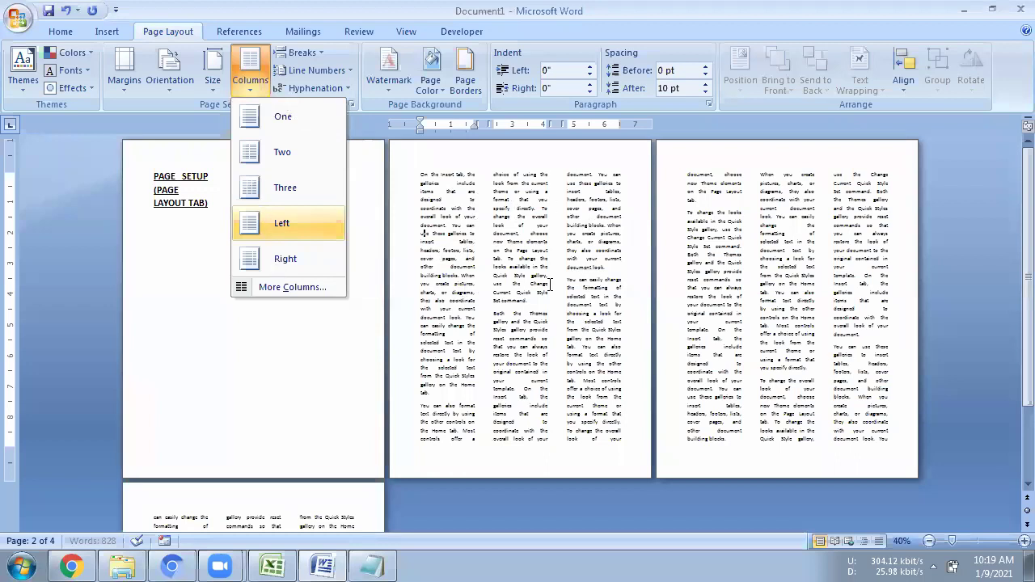
Rearrange the text into a 4.17" column beside a 1.83" one, reviewing More Columns.
{"action": "left_click", "coordinate": [281, 223]}
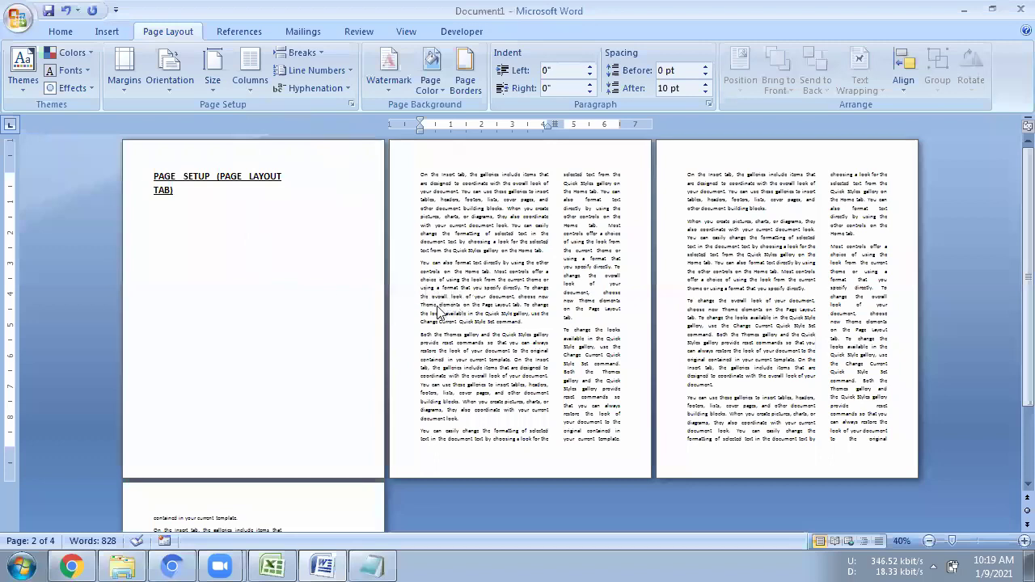
{"action": "key", "text": "alt+p"}
{"action": "key", "text": "o"}
{"action": "key", "text": "c"}
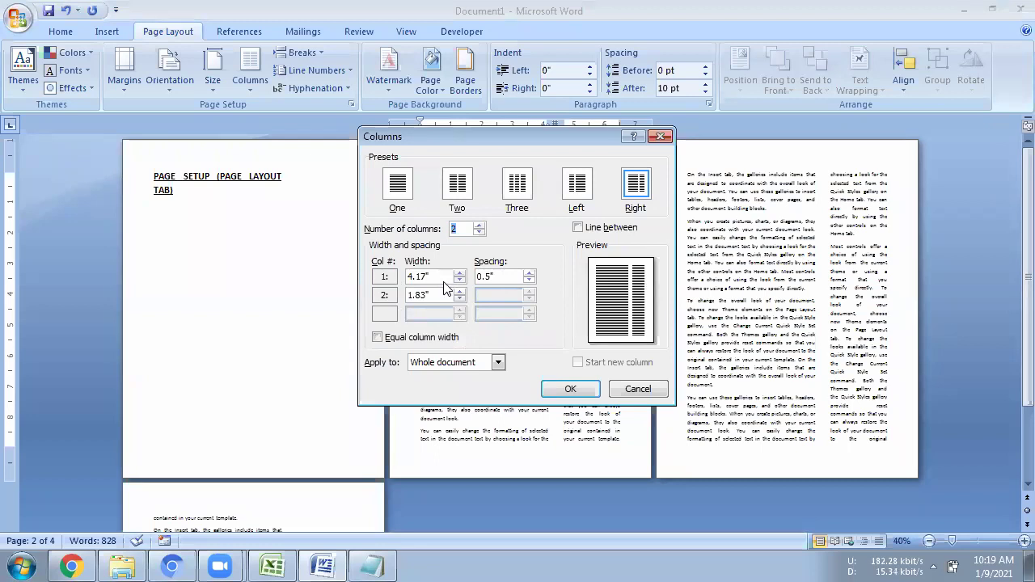
{"action": "left_click", "coordinate": [637, 388]}
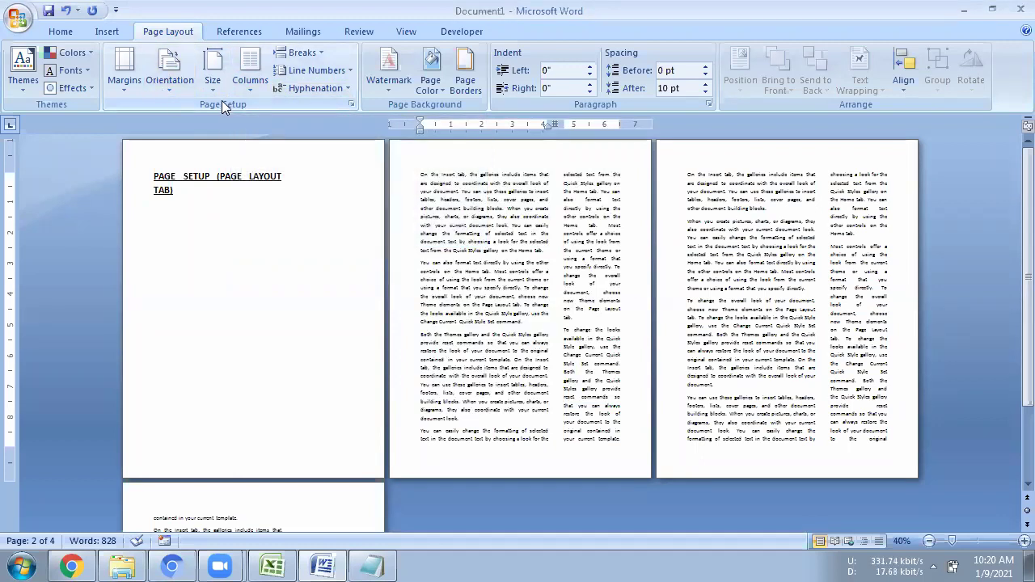
{"action": "left_click", "coordinate": [346, 79]}
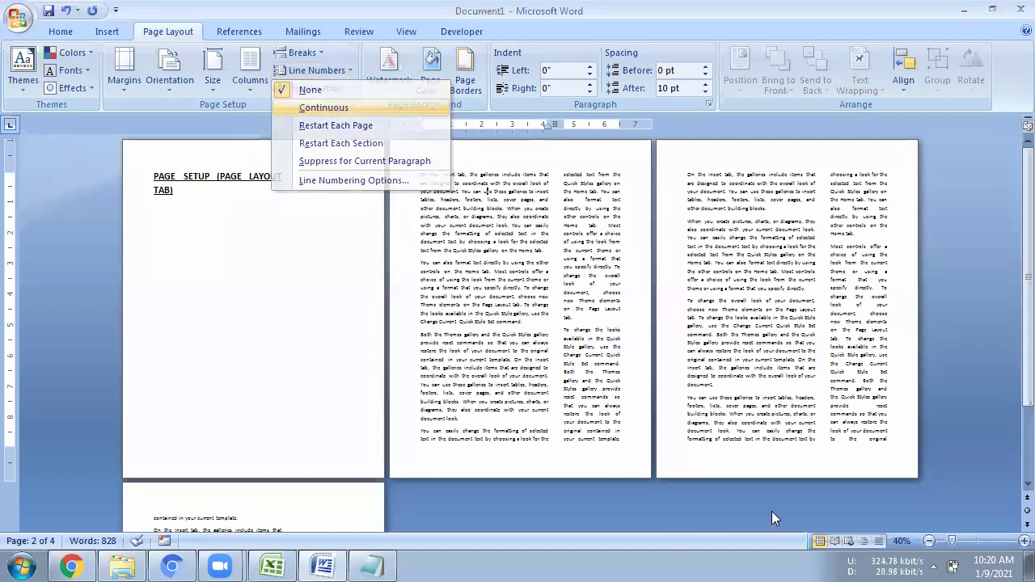
Apply continuous line numbering, zoom to 90%, and scroll through the numbered pages.
{"action": "key", "text": "Return"}
{"action": "left_click", "coordinate": [1024, 541]}
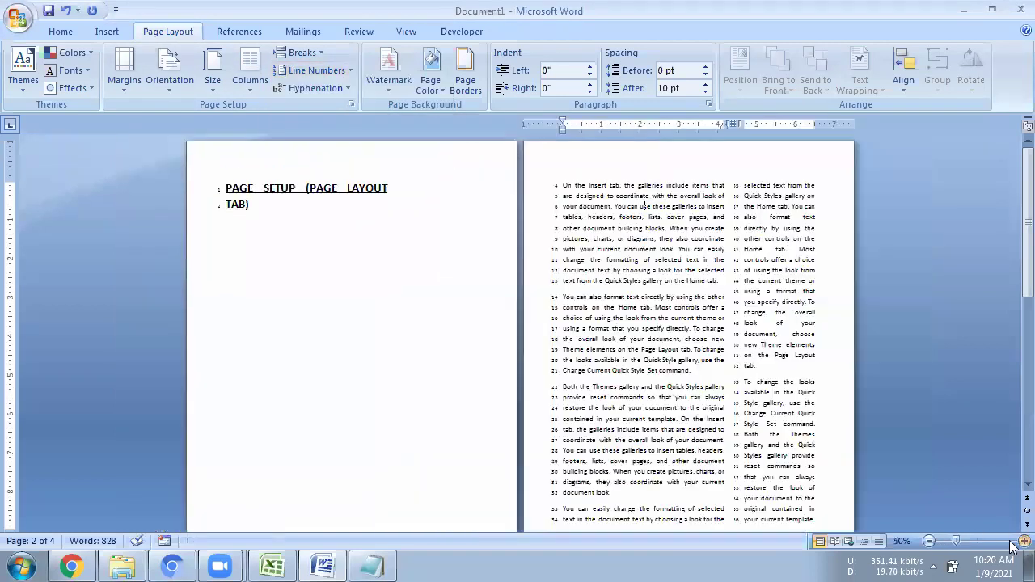
{"action": "left_click", "coordinate": [1023, 541]}
{"action": "left_click", "coordinate": [1023, 541]}
{"action": "left_click", "coordinate": [1023, 541]}
{"action": "left_click", "coordinate": [1023, 541]}
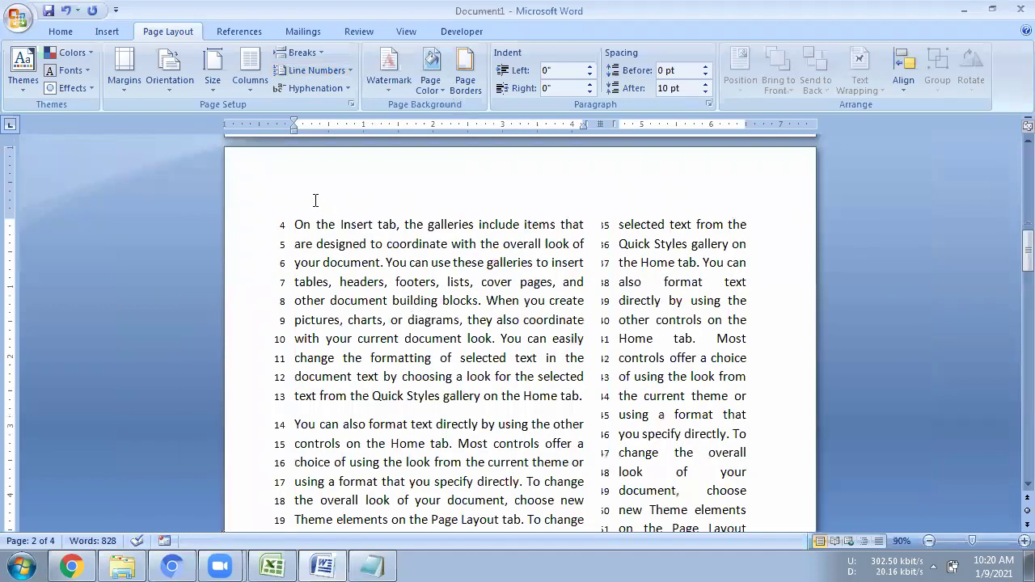
{"action": "scroll", "coordinate": [304, 323], "scroll_direction": "down", "scroll_amount": 1}
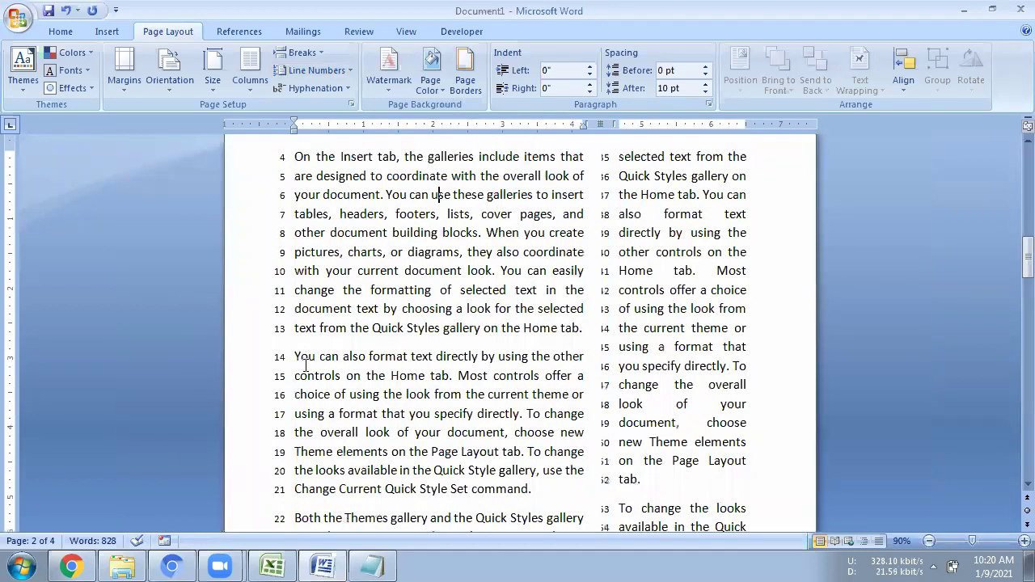
{"action": "scroll", "coordinate": [305, 368], "scroll_direction": "down", "scroll_amount": 4}
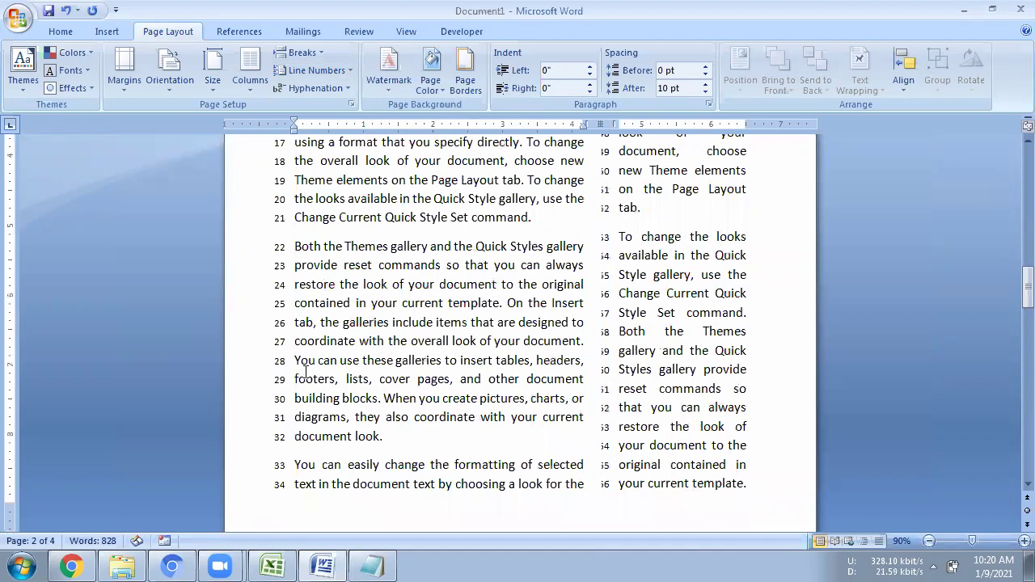
{"action": "scroll", "coordinate": [306, 372], "scroll_direction": "down", "scroll_amount": 6}
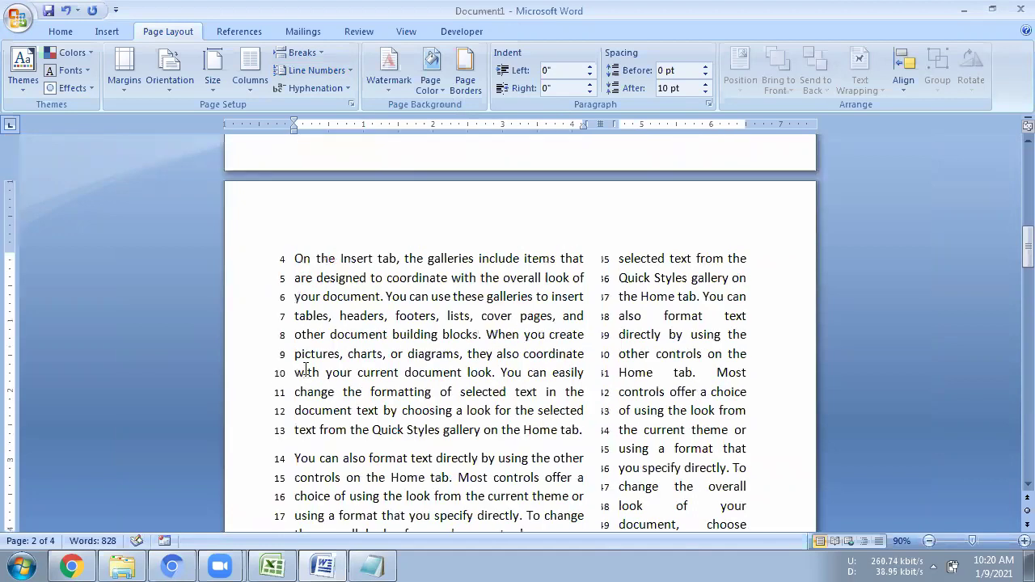
{"action": "scroll", "coordinate": [305, 368], "scroll_direction": "up", "scroll_amount": 2}
{"action": "scroll", "coordinate": [311, 243], "scroll_direction": "down", "scroll_amount": 2}
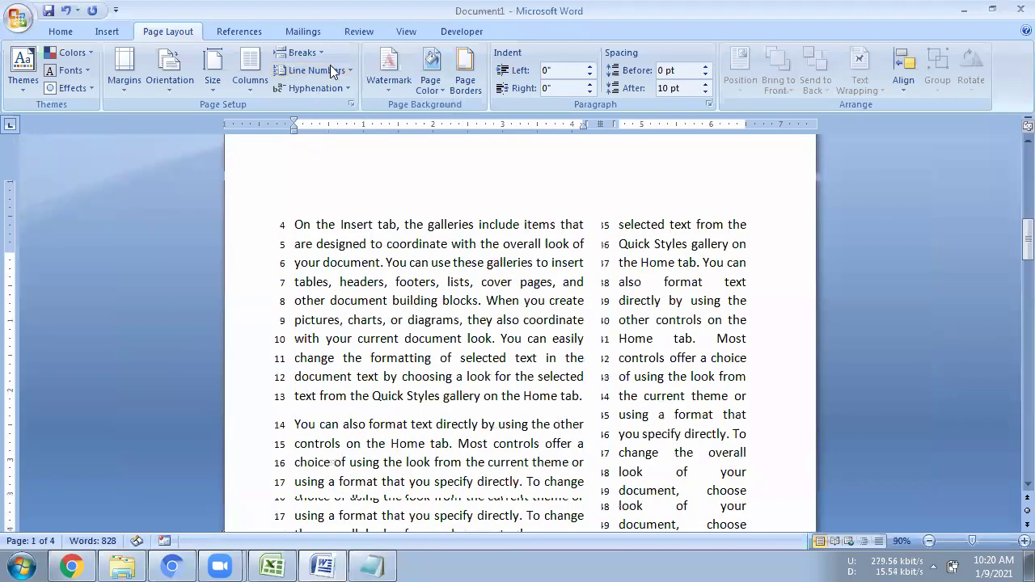
Remove line numbers, turn on automatic hyphenation, and select the hyphenated word oth-er.
{"action": "left_click", "coordinate": [327, 89]}
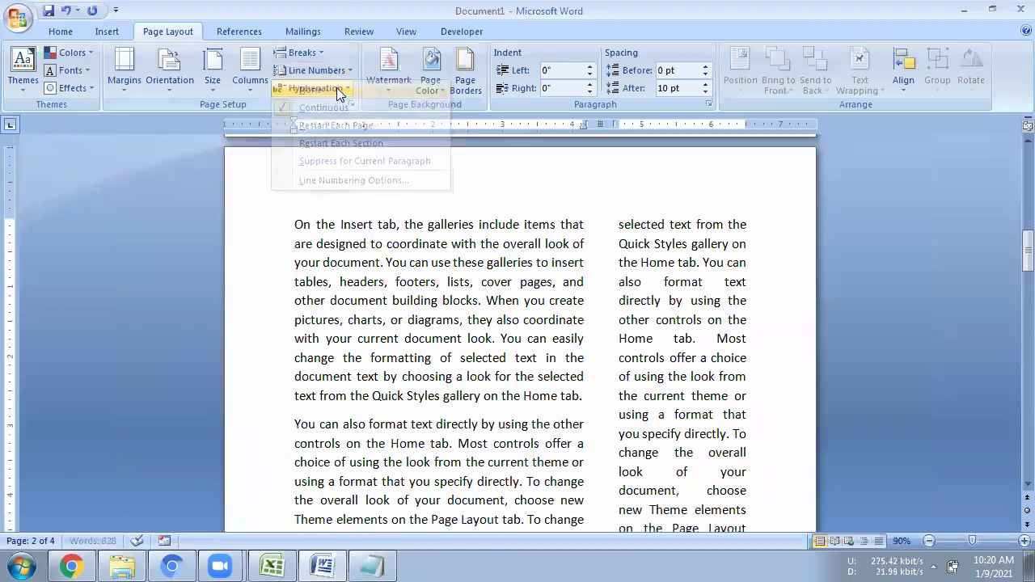
{"action": "left_click", "coordinate": [338, 90]}
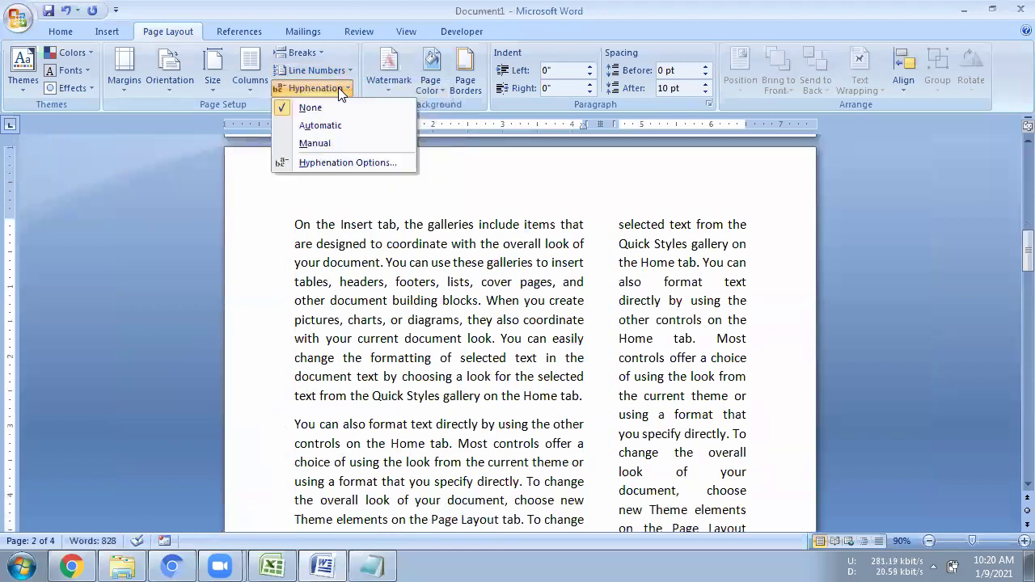
{"action": "left_click", "coordinate": [322, 127]}
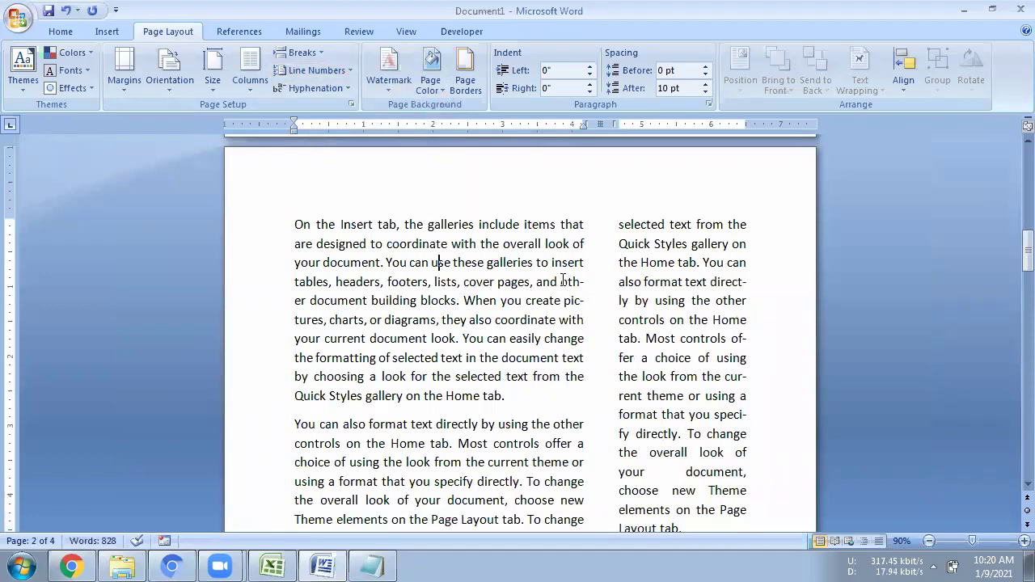
{"action": "left_click_drag", "start_coordinate": [577, 281], "coordinate": [305, 315]}
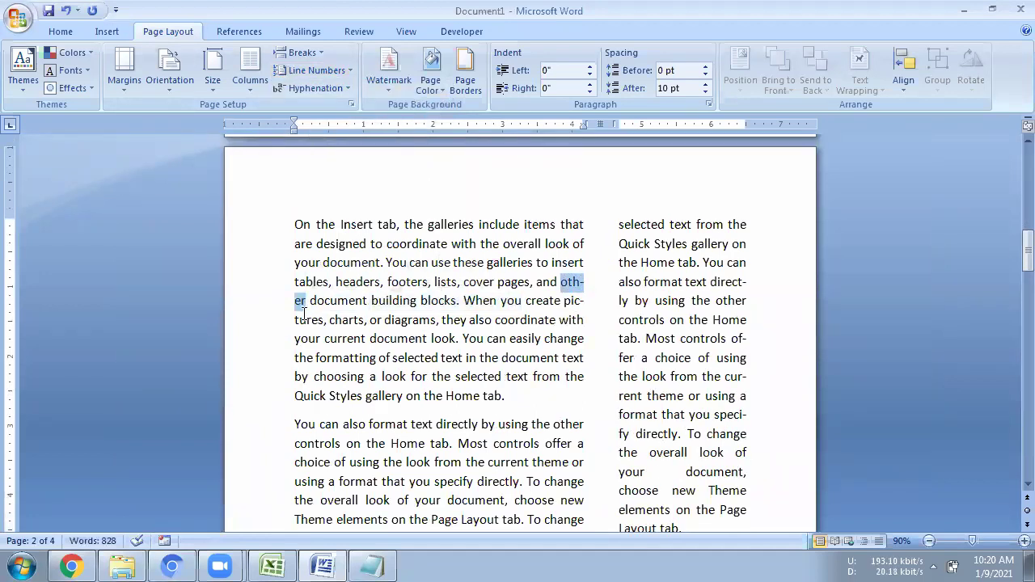
{"action": "left_click", "coordinate": [584, 282]}
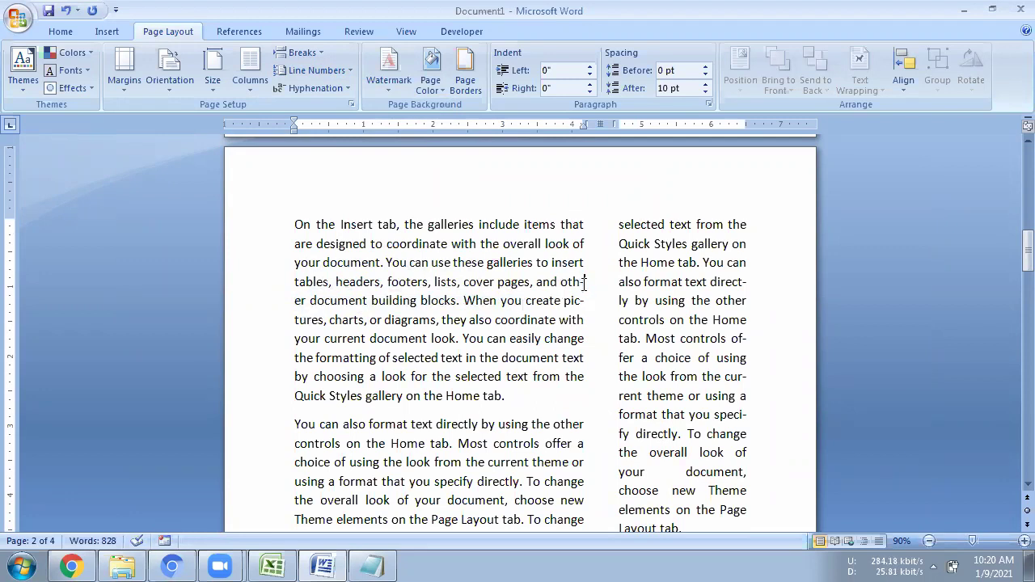
{"action": "double_click", "coordinate": [582, 283]}
Switch hyphenation to None, then bring automatic hyphenation back.
{"action": "left_click", "coordinate": [311, 88]}
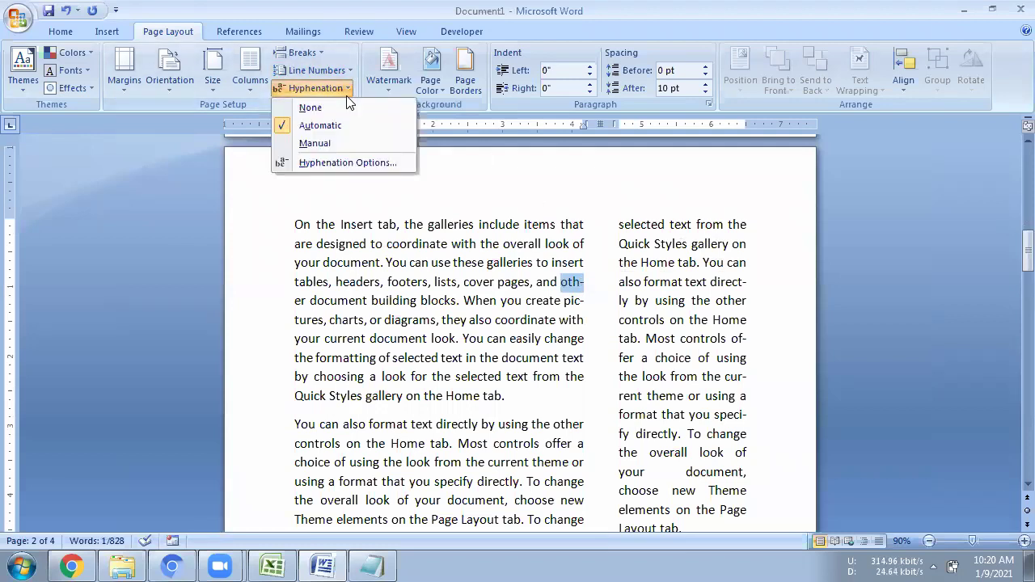
{"action": "left_click", "coordinate": [336, 108]}
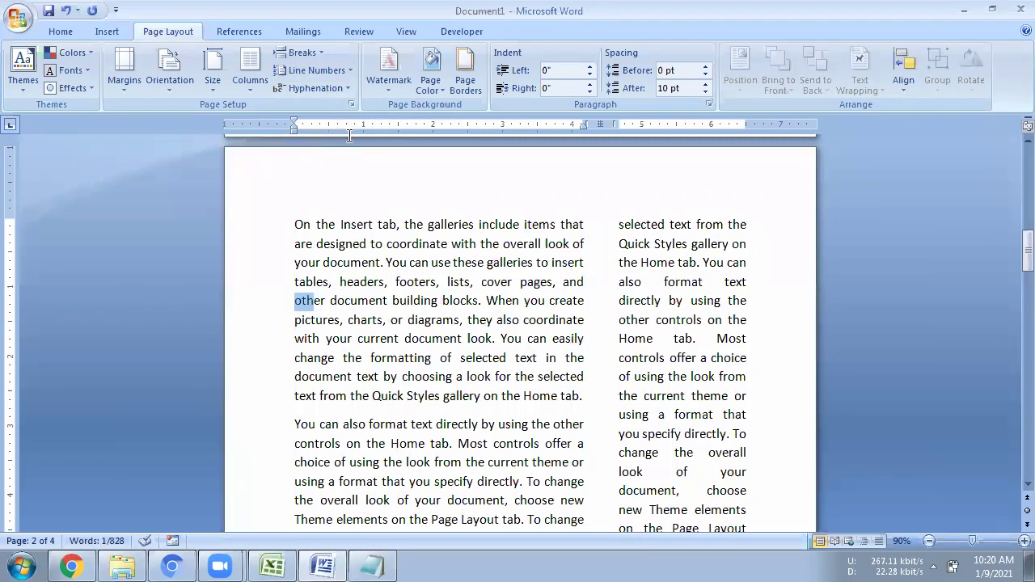
{"action": "left_click", "coordinate": [569, 298]}
Select the hyphenated fragments 'oth', 'pic' and 'tures' to inspect the word breaks.
{"action": "left_click_drag", "start_coordinate": [561, 287], "coordinate": [584, 283]}
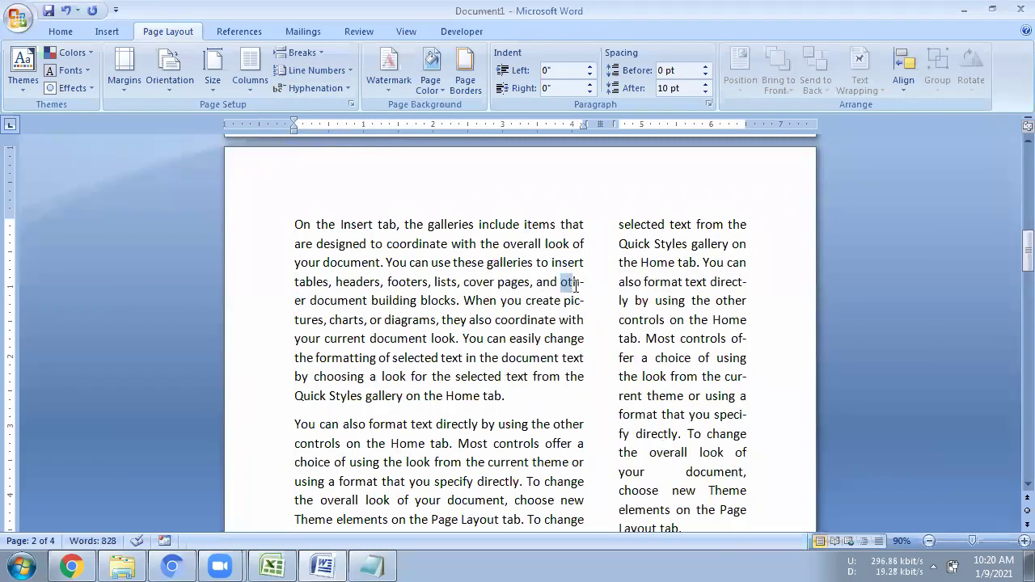
{"action": "left_click", "coordinate": [585, 283]}
{"action": "left_click_drag", "start_coordinate": [564, 301], "coordinate": [583, 302]}
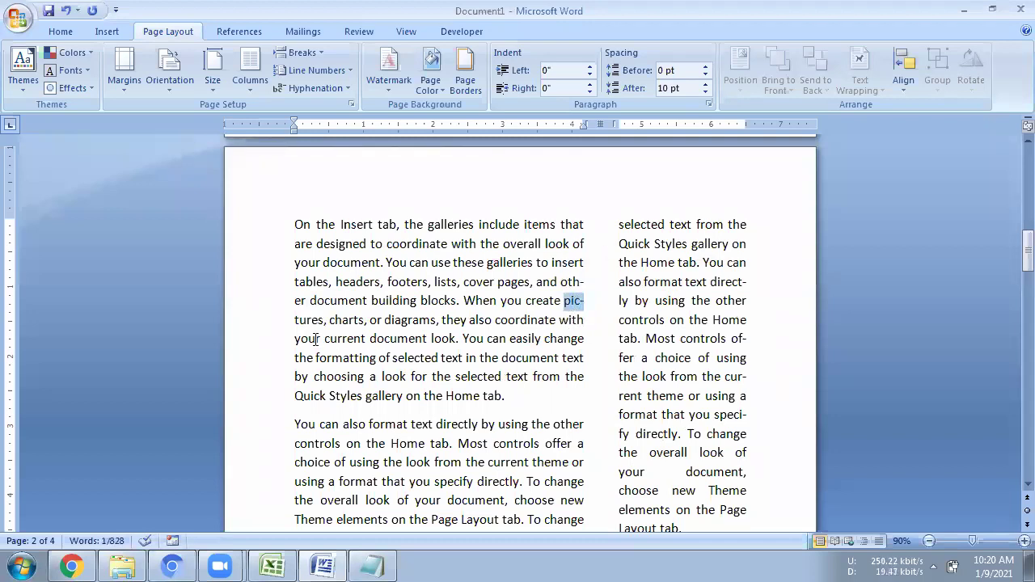
{"action": "left_click_drag", "start_coordinate": [294, 320], "coordinate": [323, 322]}
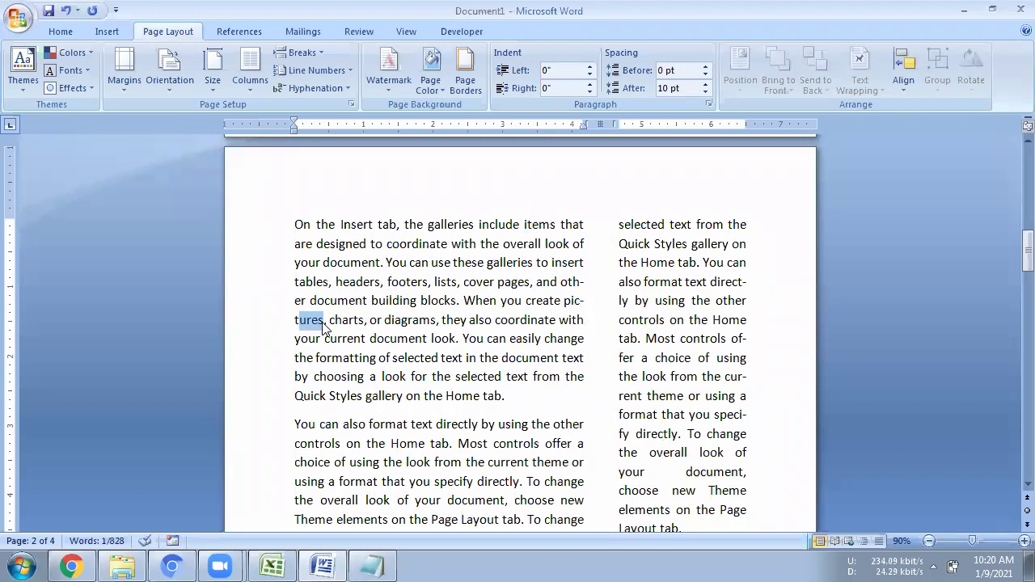
{"action": "left_click", "coordinate": [542, 564]}
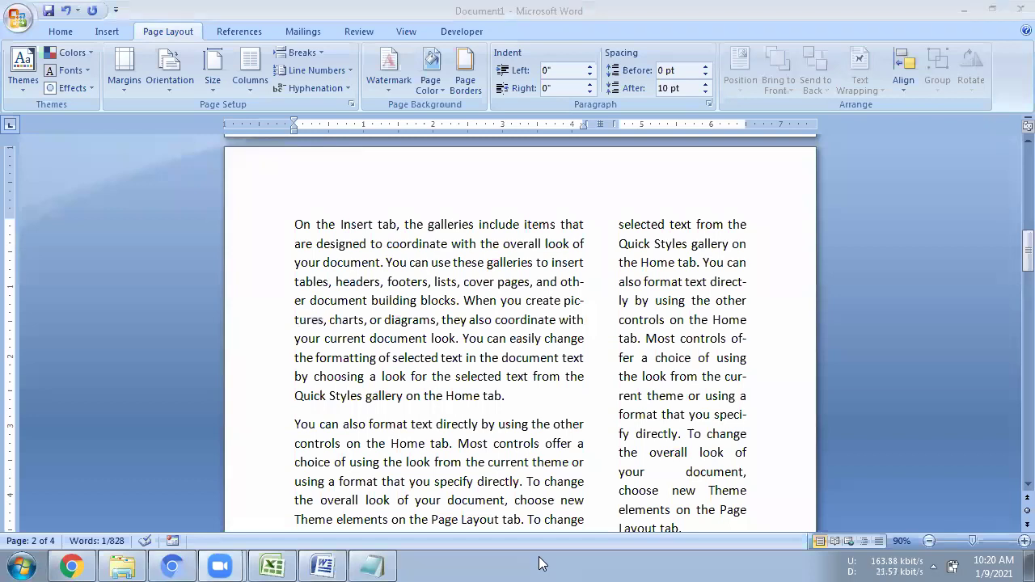